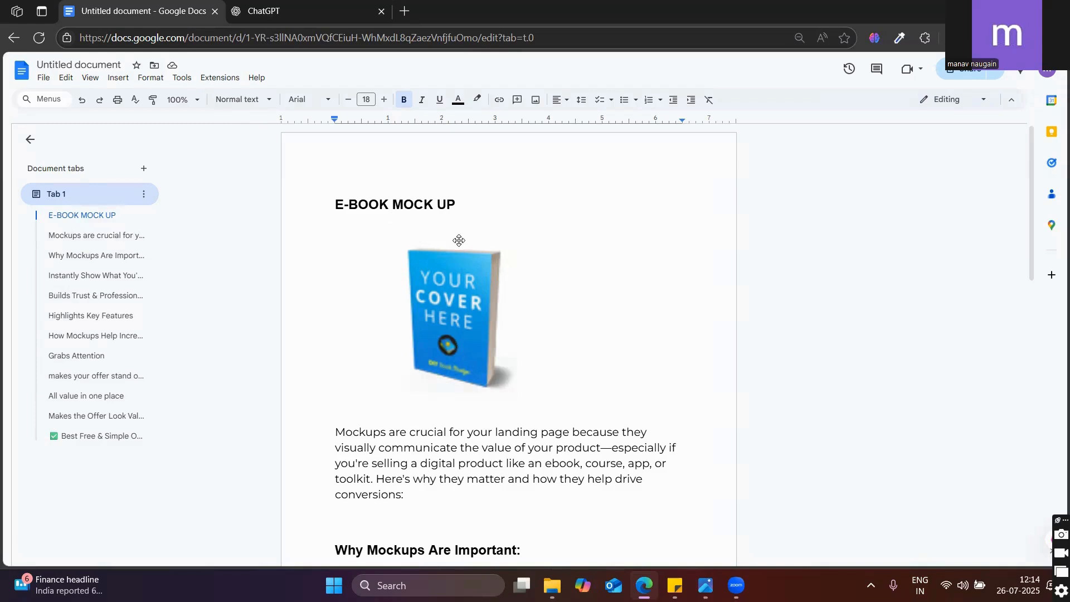
Step: Review the e-book mockup notes, from the cover image through the importance, conversion and DIY Book Covers sections
scroll(448, 249, down, 3)
scroll(404, 253, up, 1)
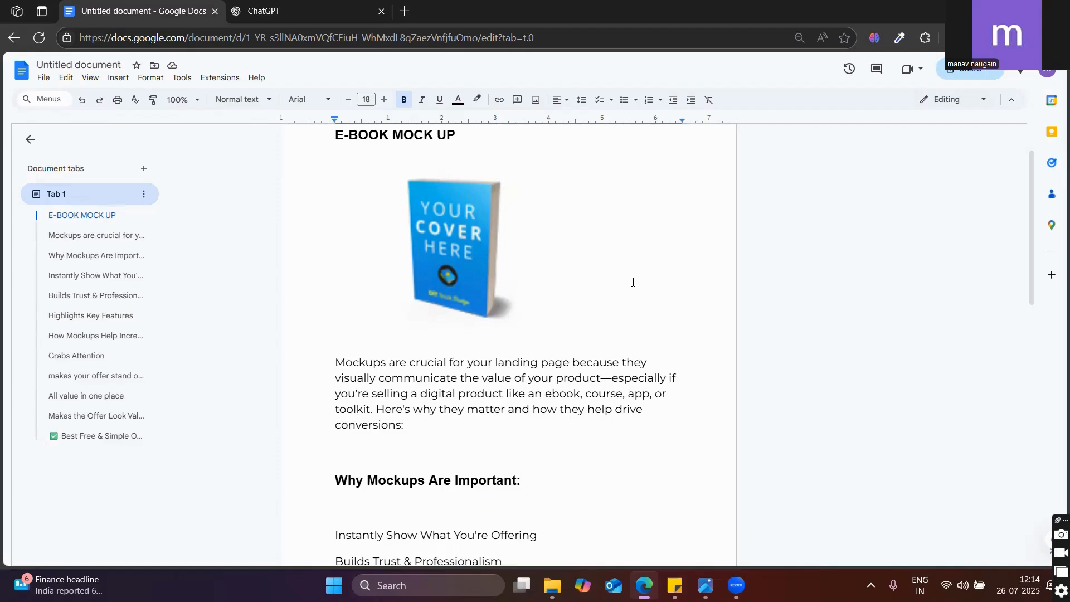
scroll(615, 329, down, 2)
scroll(595, 334, up, 3)
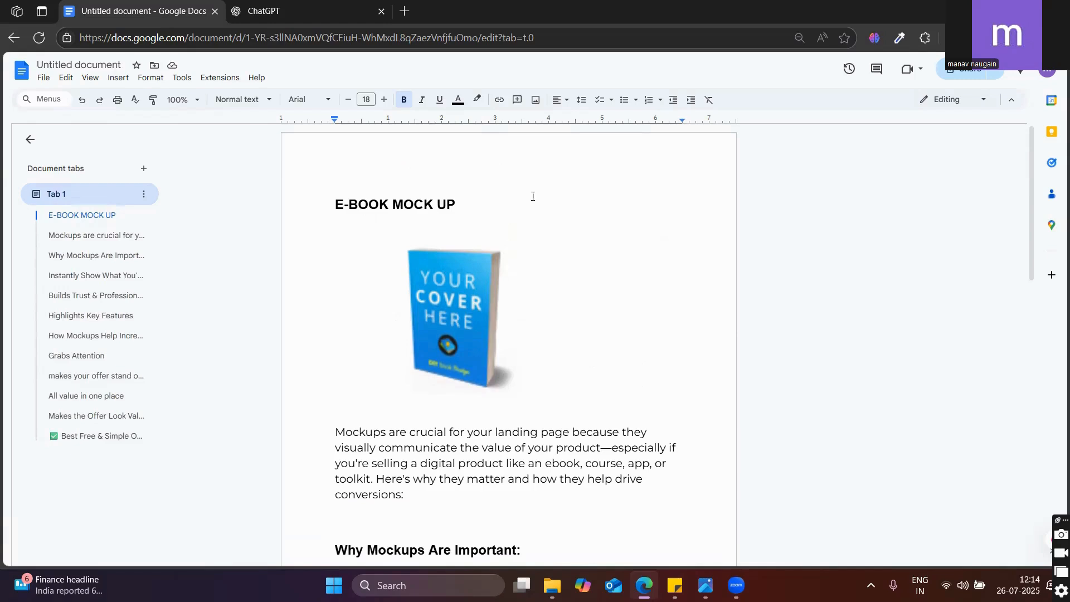
scroll(533, 196, down, 2)
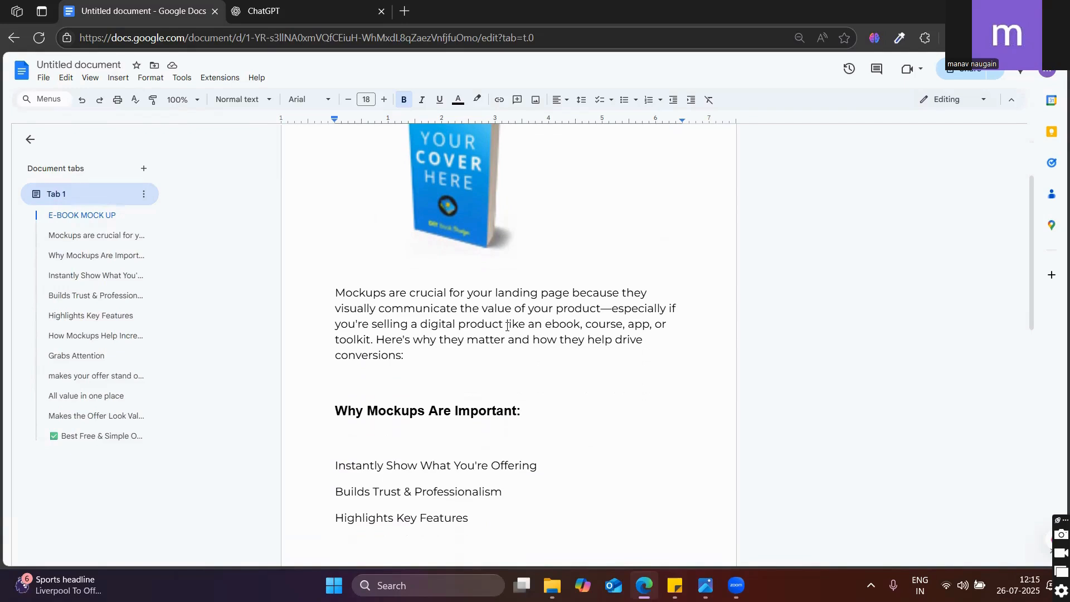
scroll(556, 394, down, 2)
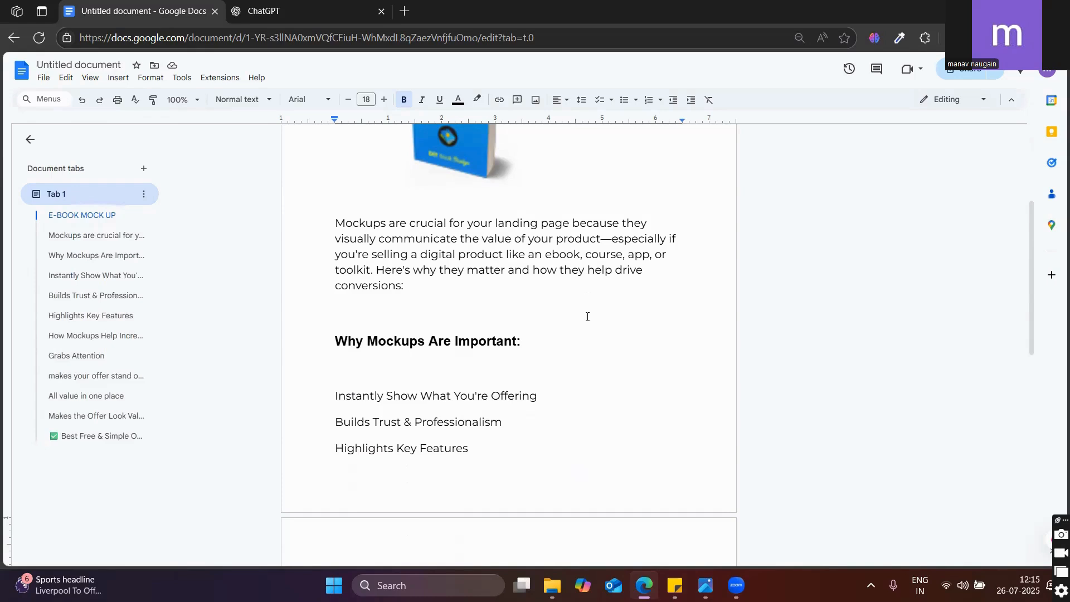
scroll(580, 311, up, 4)
scroll(424, 282, down, 2)
scroll(424, 282, up, 2)
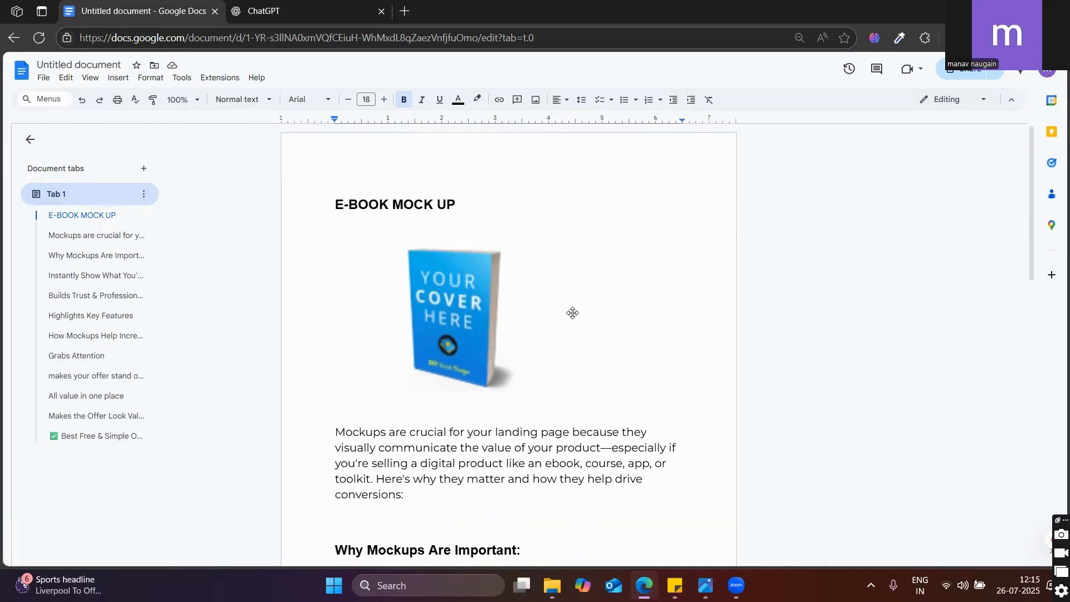
scroll(575, 312, down, 3)
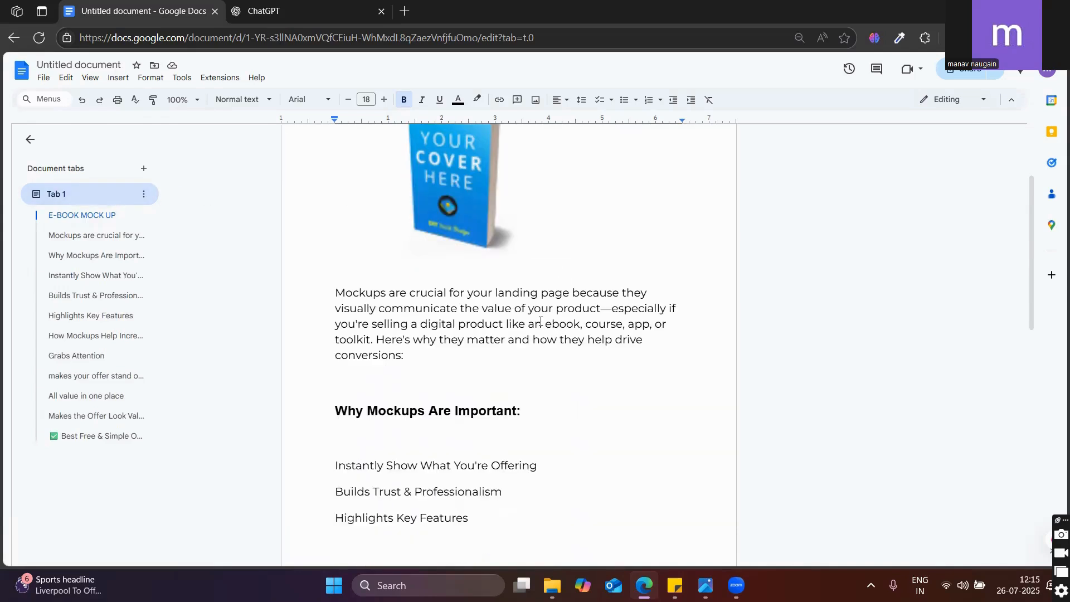
scroll(540, 321, down, 3)
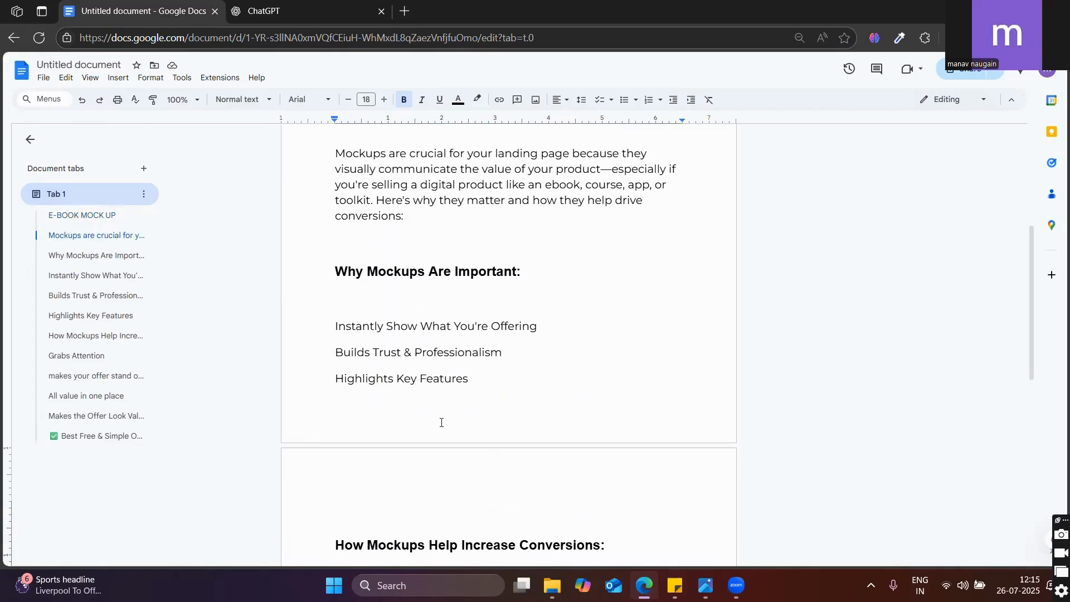
scroll(436, 288, down, 6)
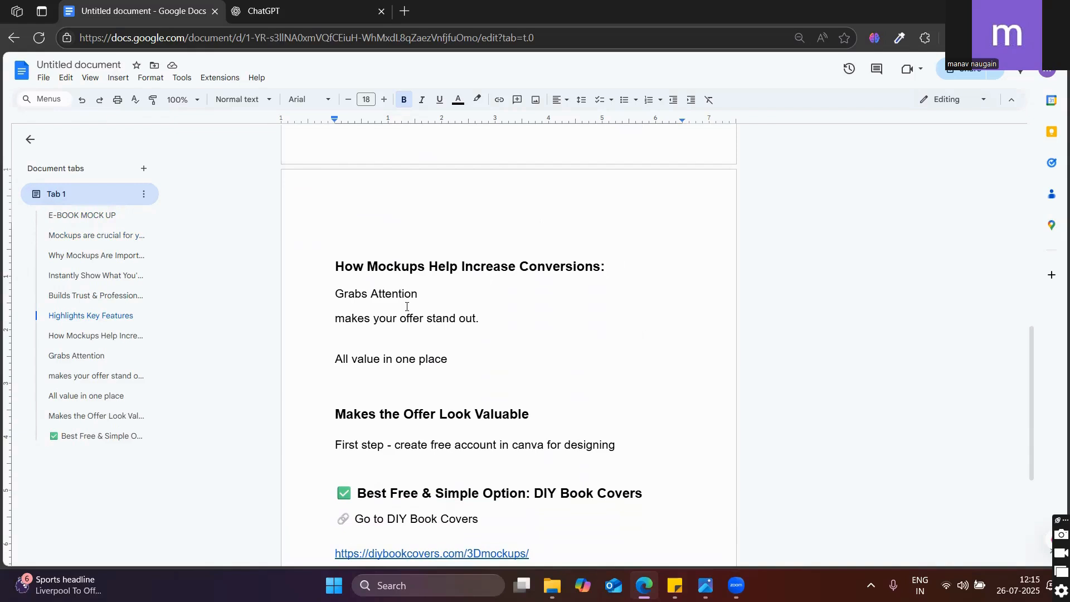
scroll(406, 306, down, 1)
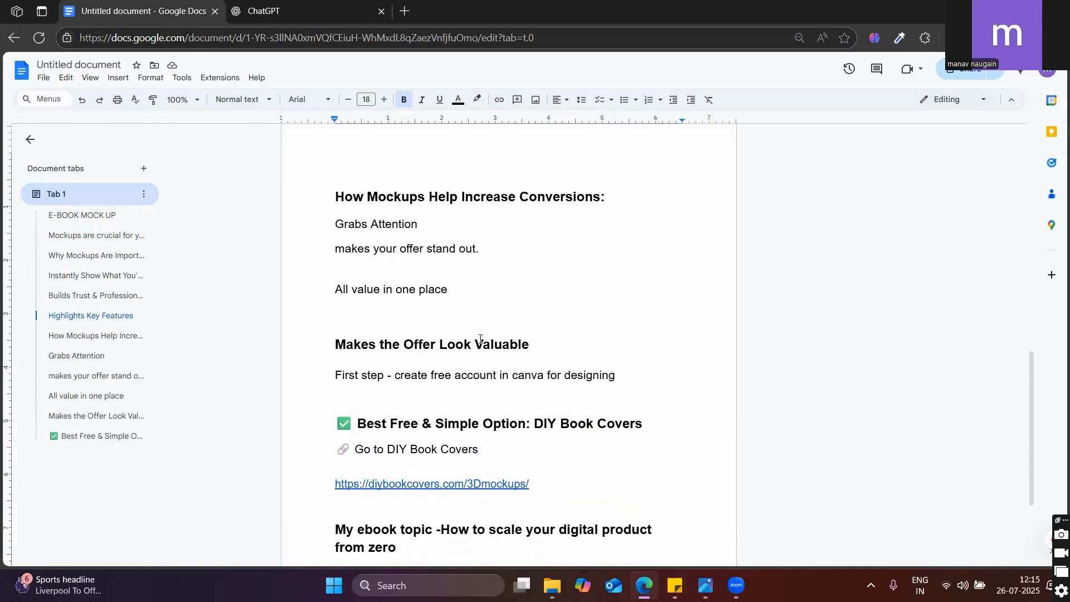
scroll(479, 337, up, 15)
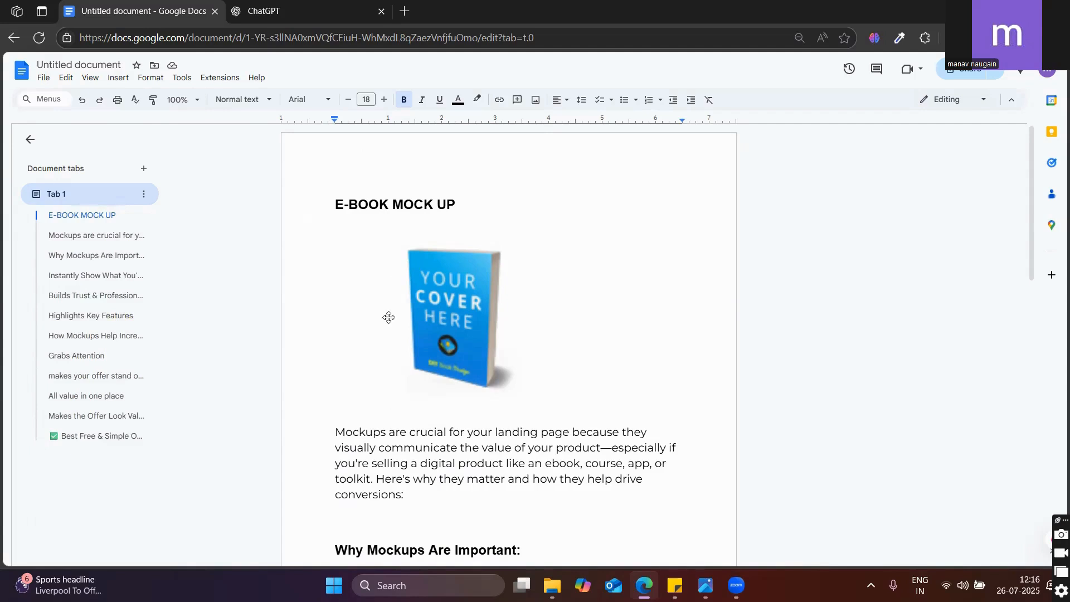
scroll(394, 316, down, 1)
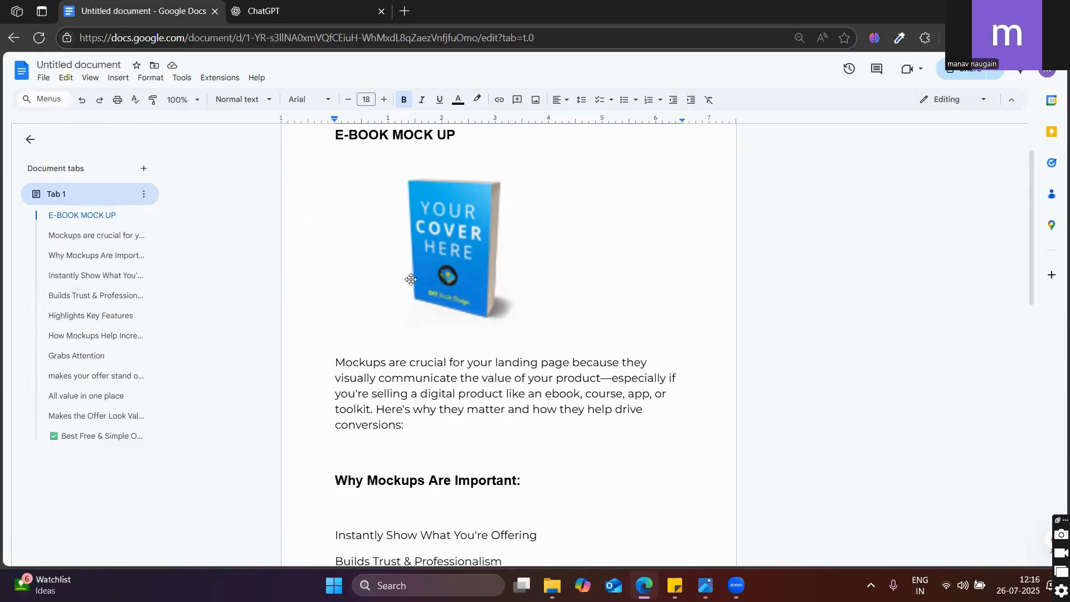
Step: Open the Canva AI page at canva.com/ai in a new browser tab
click(404, 11)
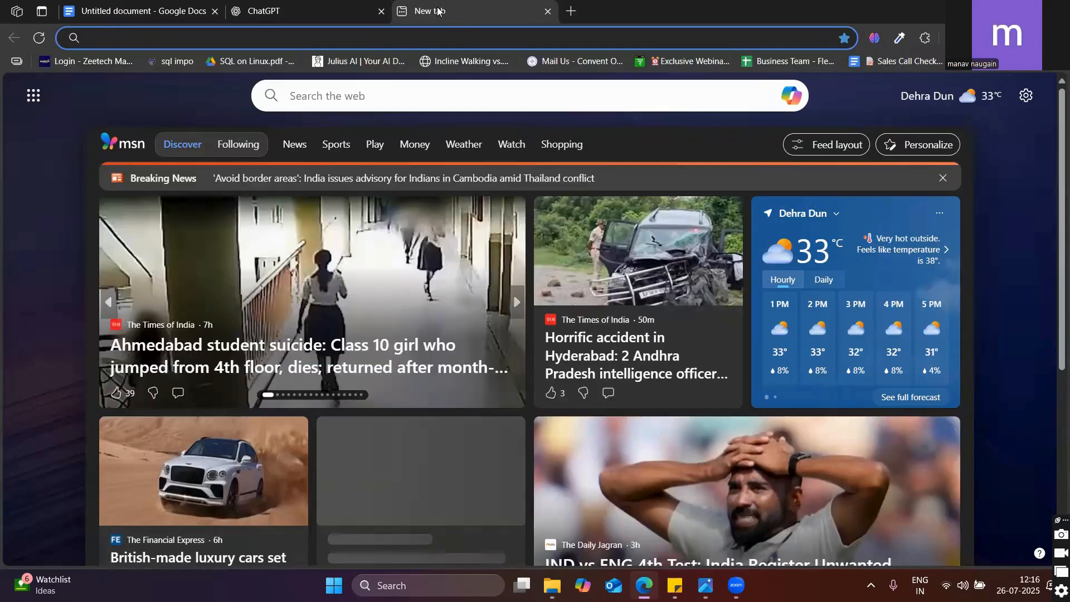
text(csm)
key(BackSpace)
key(BackSpace)
text(anva.com/ai)
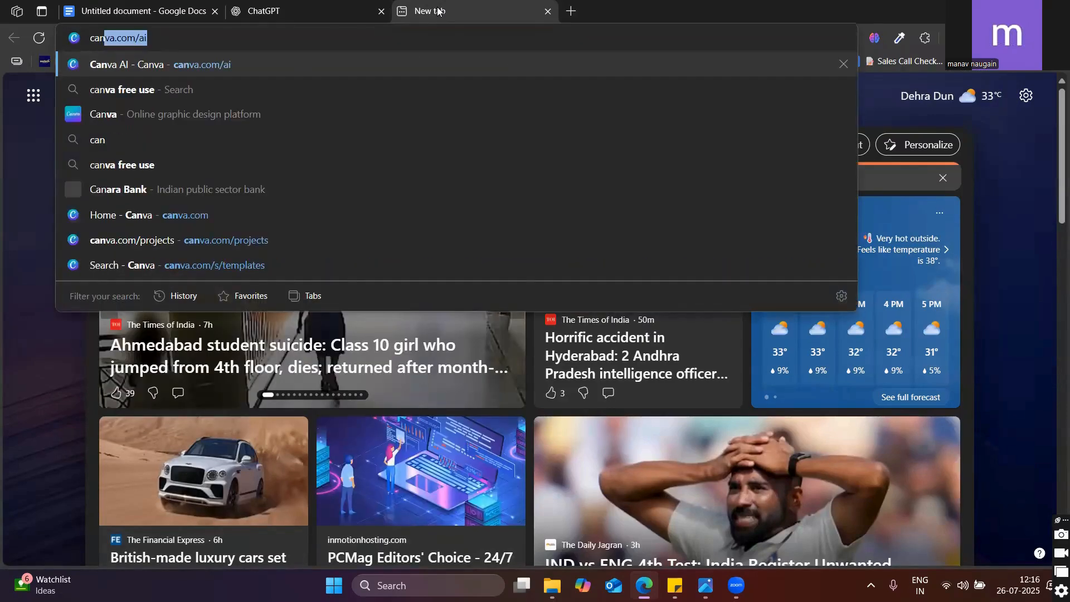
key(Return)
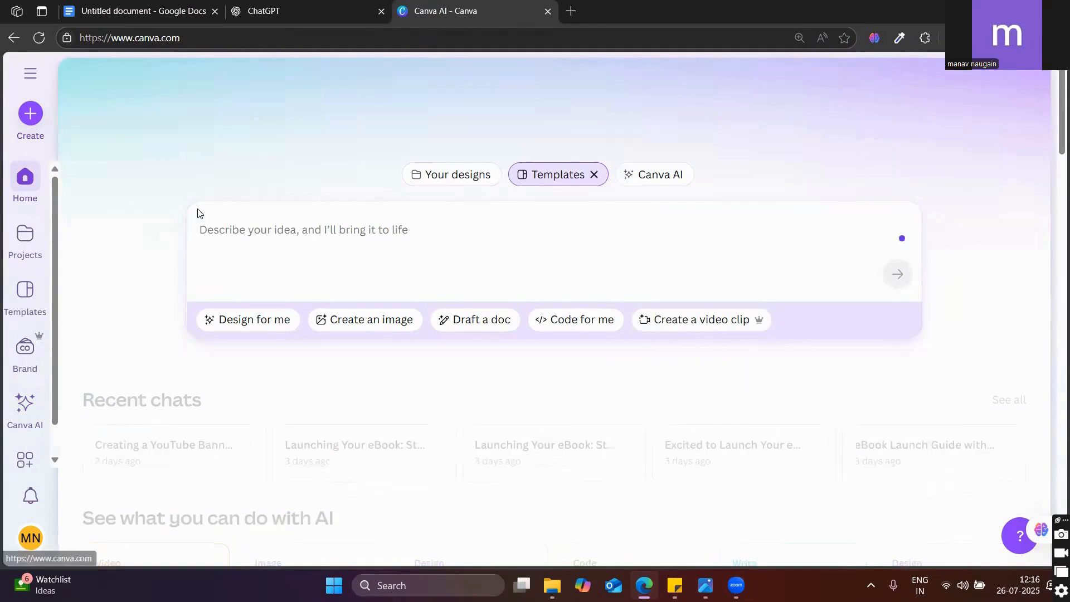
Step: Search the Canva templates for "ebook cover"
text(eb)
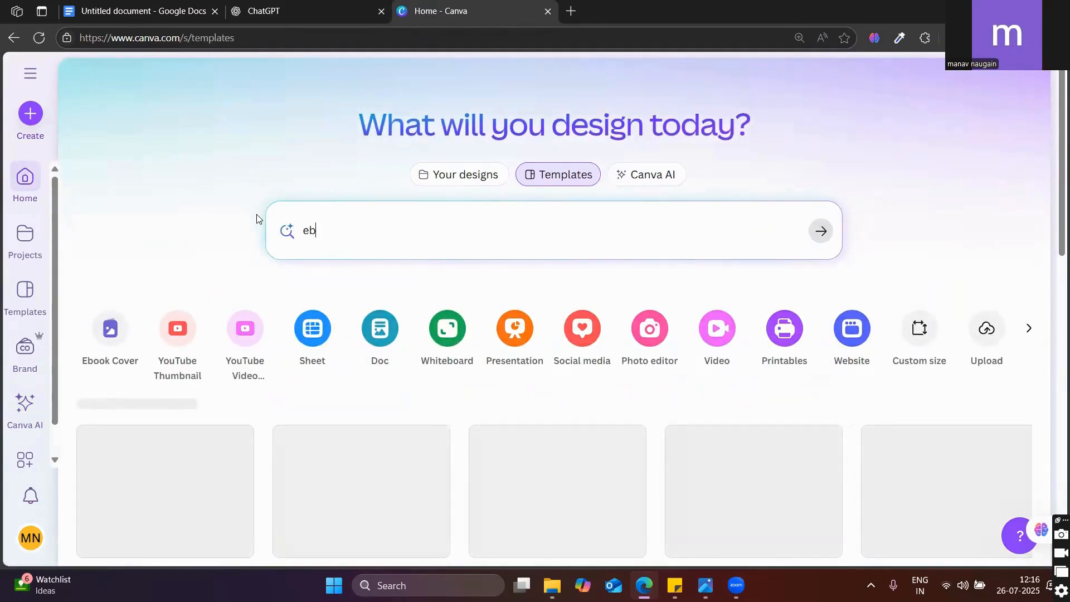
text(ook co)
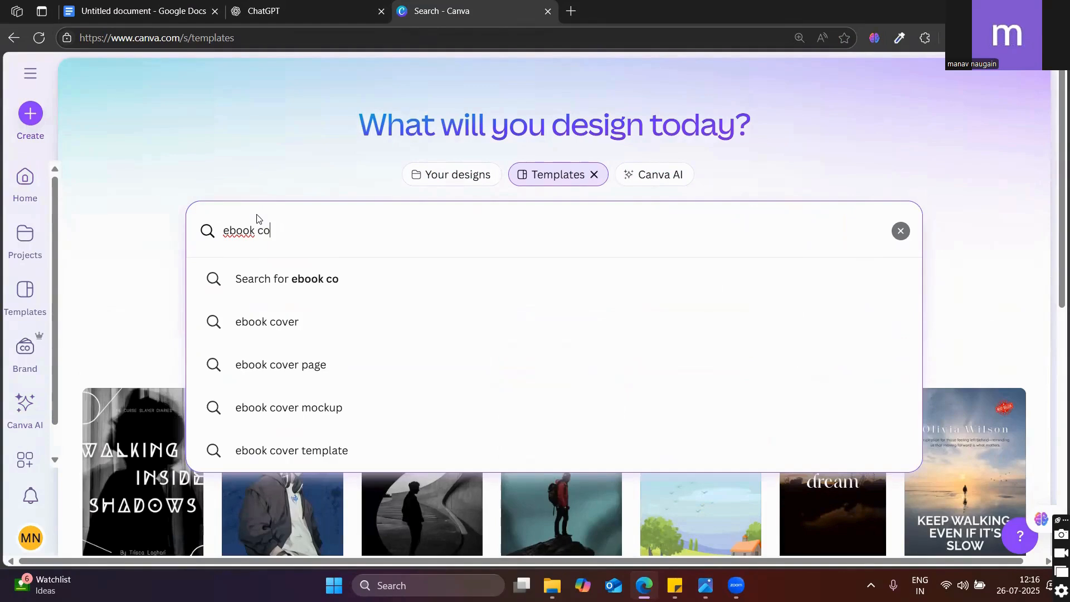
click(287, 320)
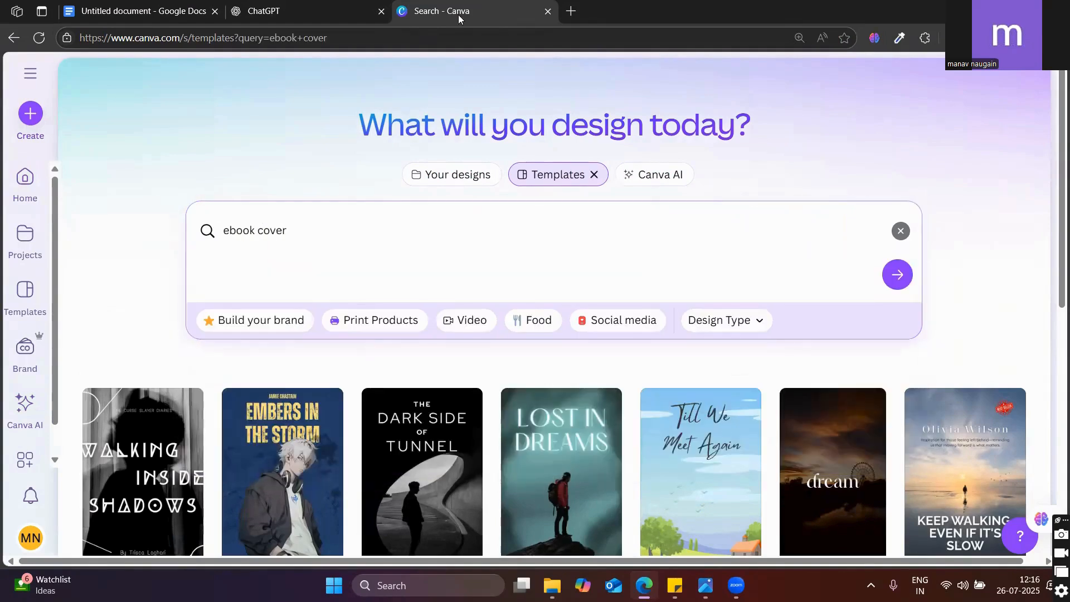
Step: Choose the Time Management ebook cover template from the results and open it for customising
scroll(728, 295, down, 5)
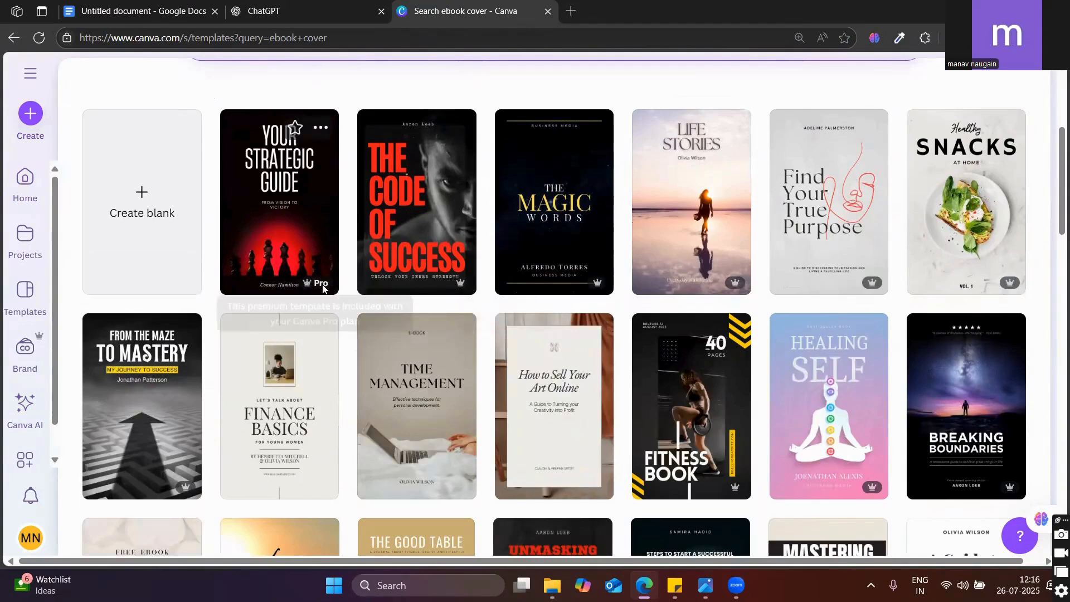
scroll(879, 224, down, 3)
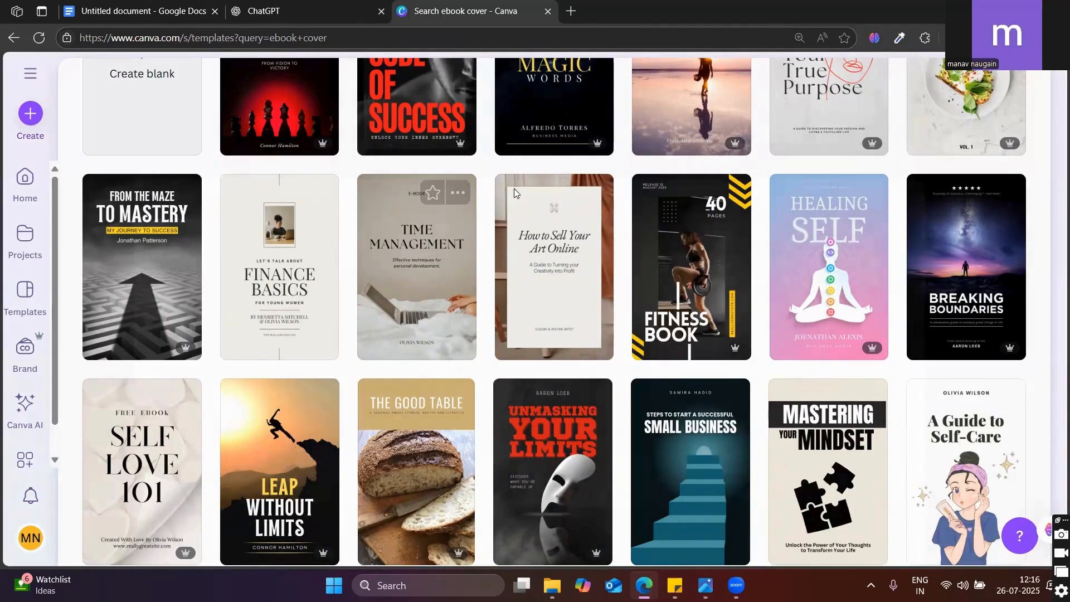
click(417, 267)
click(736, 248)
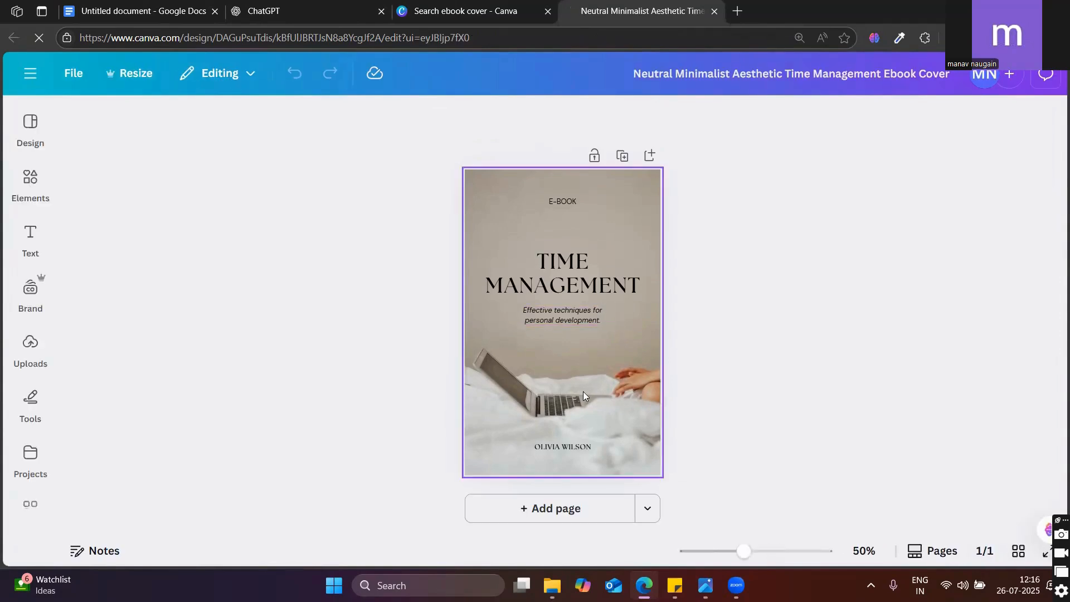
Step: Delete the "TIME MANAGEMENT" title from the cover
click(591, 286)
click(619, 191)
click(584, 268)
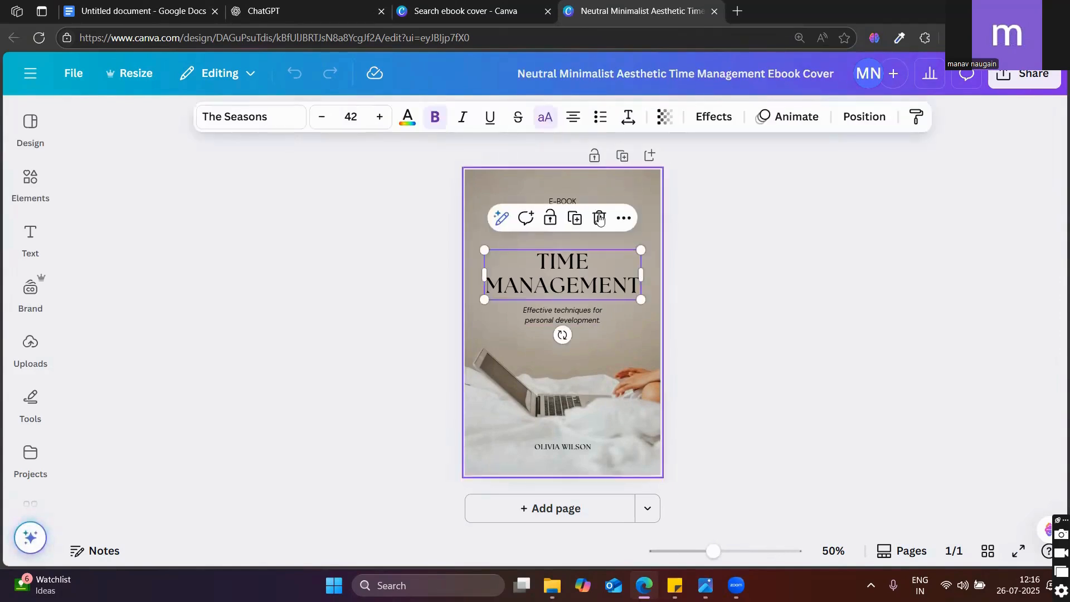
click(602, 222)
click(590, 208)
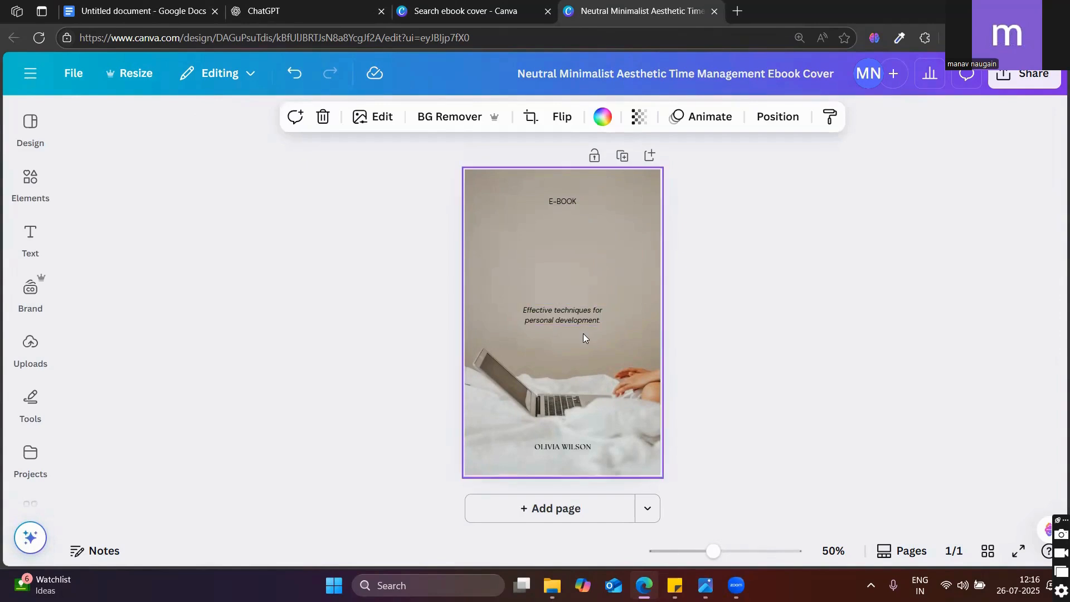
Step: Delete the "Effective techniques for personal development" subtitle and the "E-BOOK" label from the cover
click(579, 315)
click(599, 274)
click(566, 193)
click(565, 201)
click(598, 166)
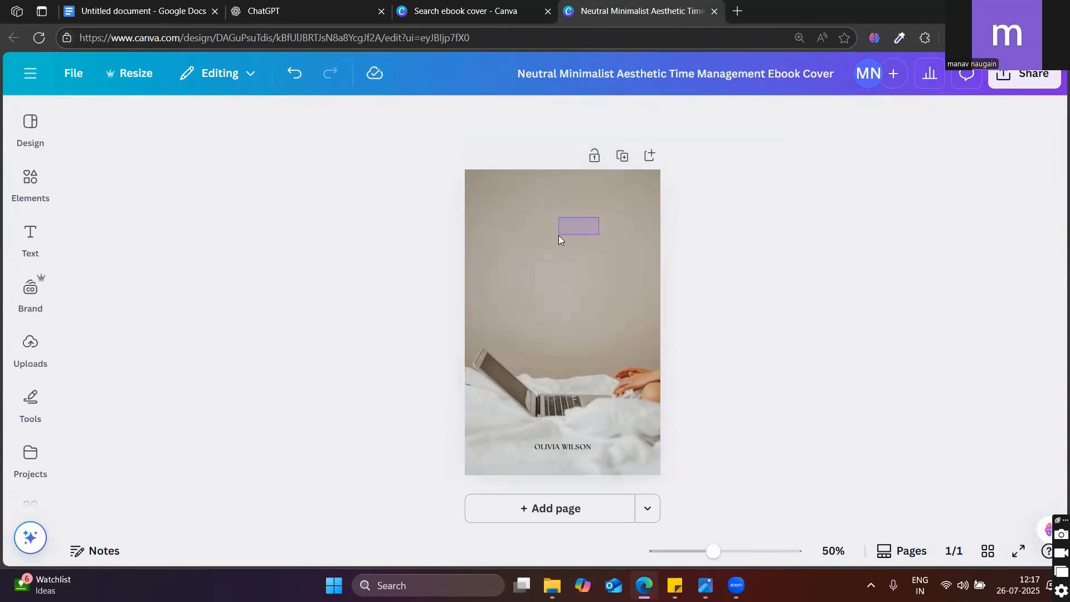
Step: Delete the background laptop photo and the author name so the cover page is blank
click(604, 383)
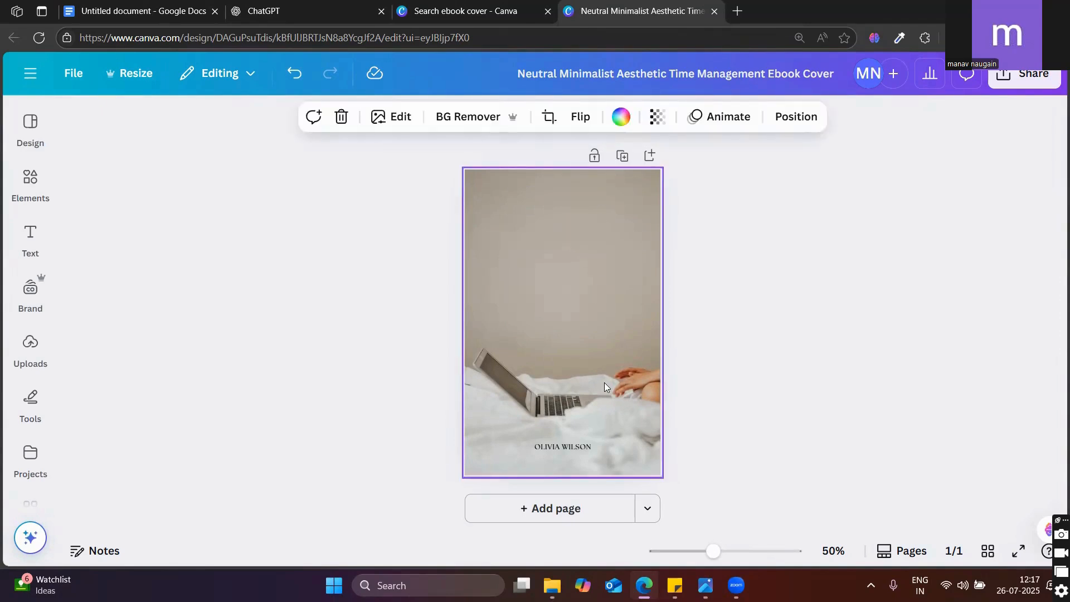
click(341, 117)
click(556, 446)
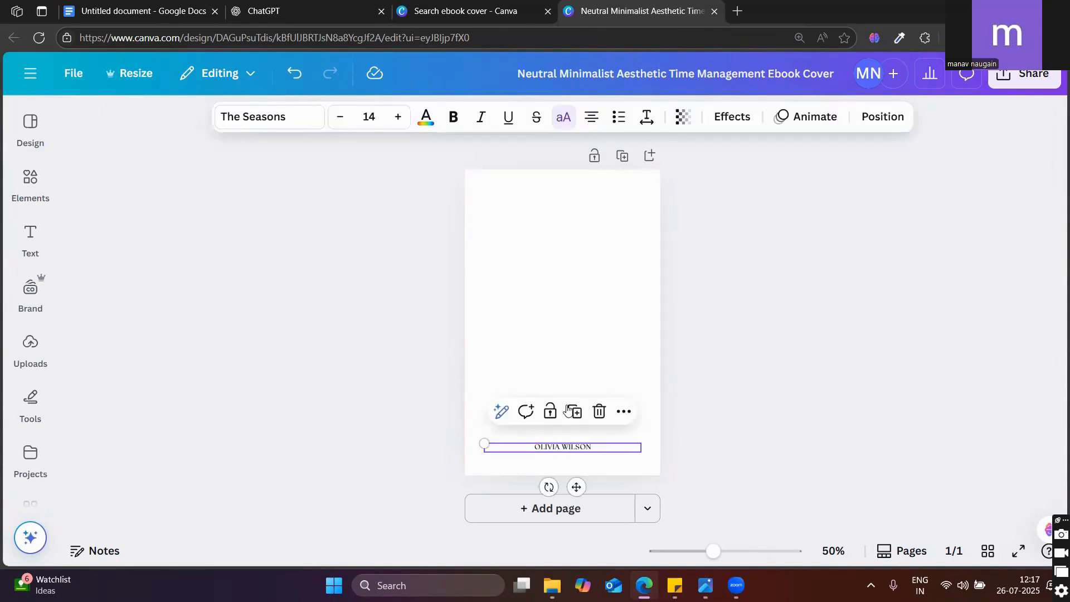
click(599, 415)
click(510, 208)
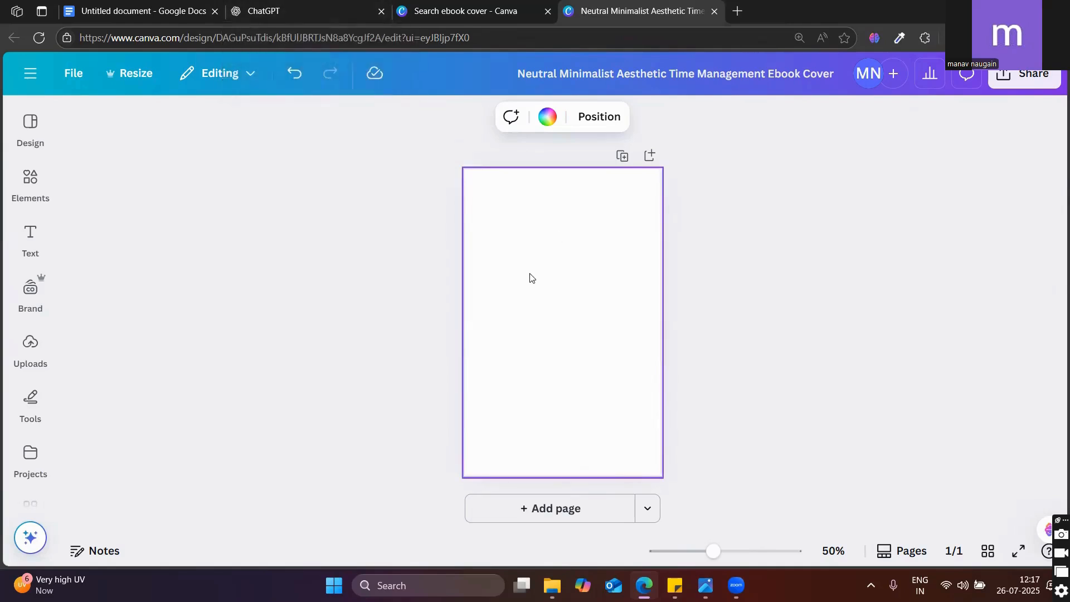
click(273, 6)
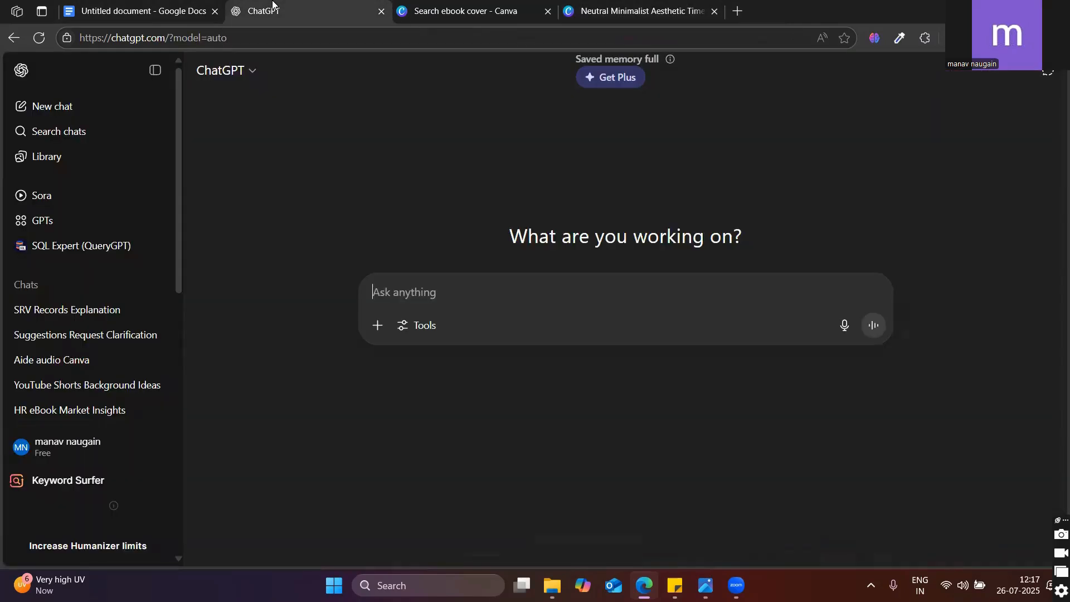
click(502, 10)
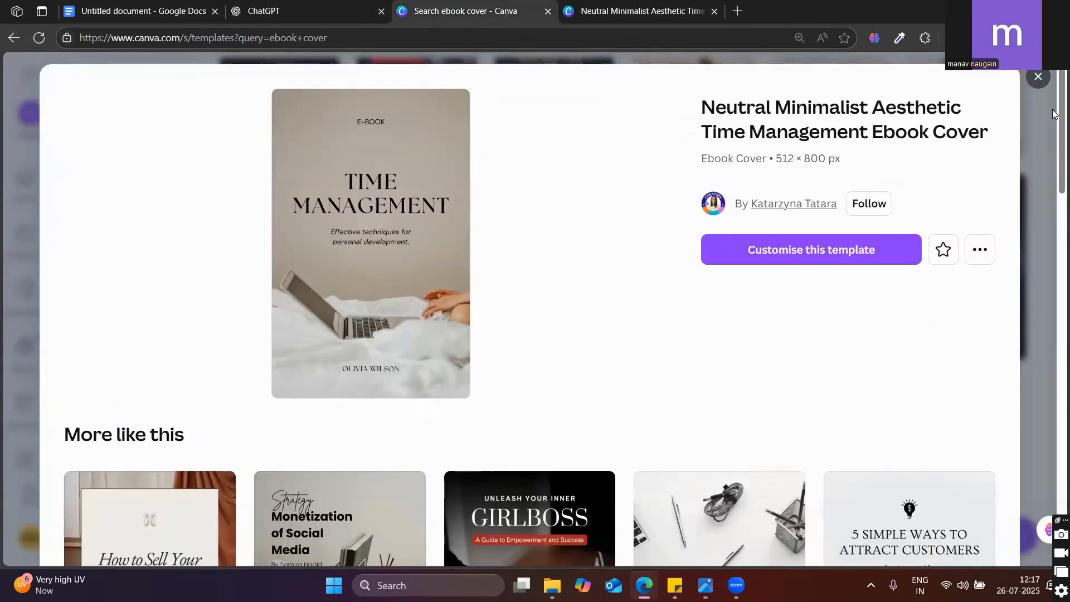
click(1038, 78)
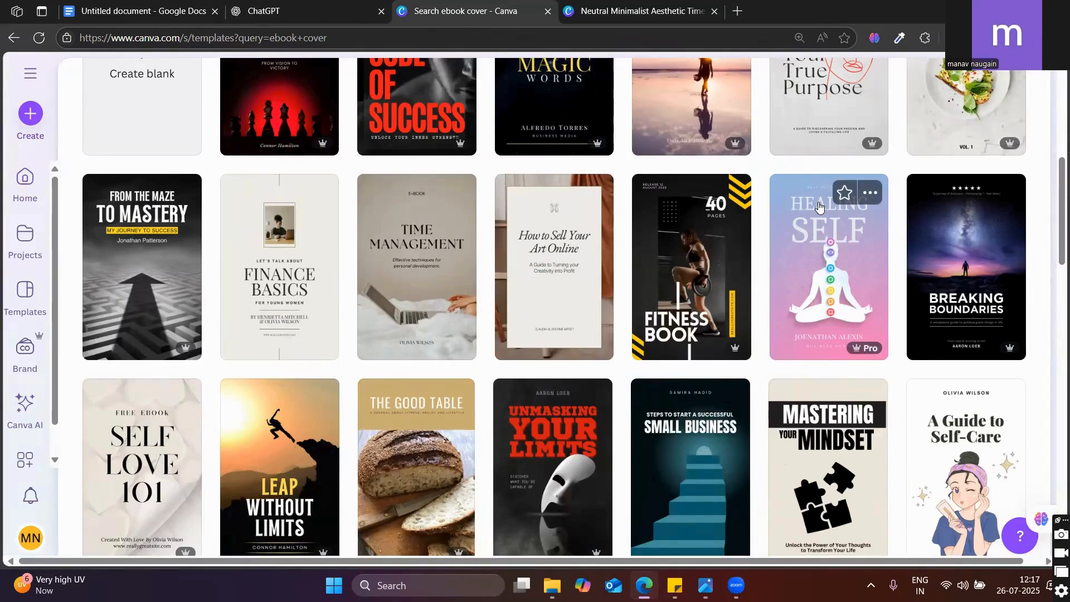
click(335, 11)
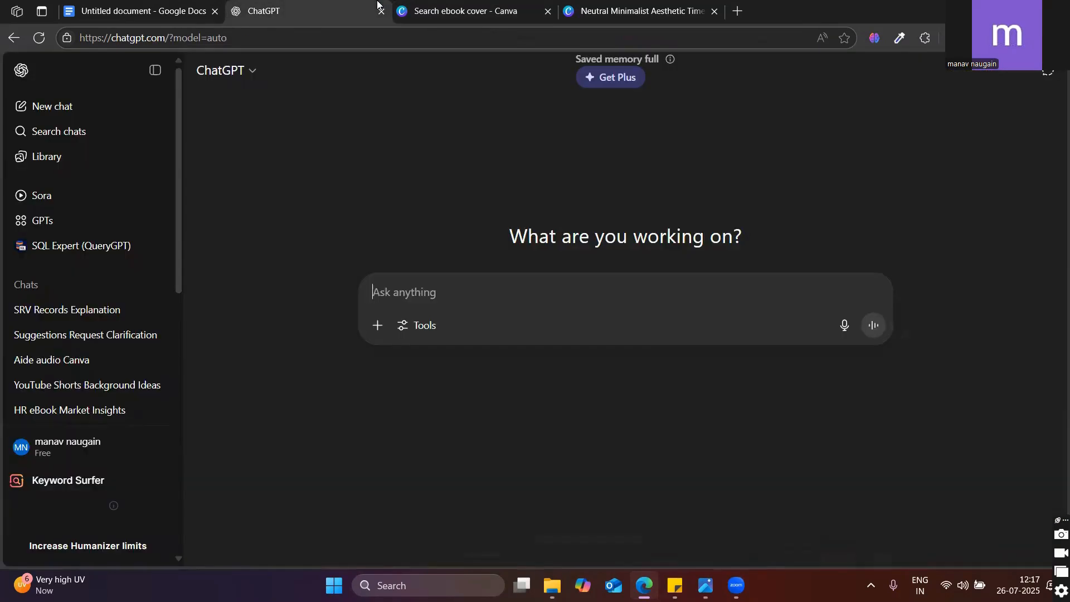
click(414, 4)
click(331, 5)
click(444, 6)
click(318, 4)
click(428, 6)
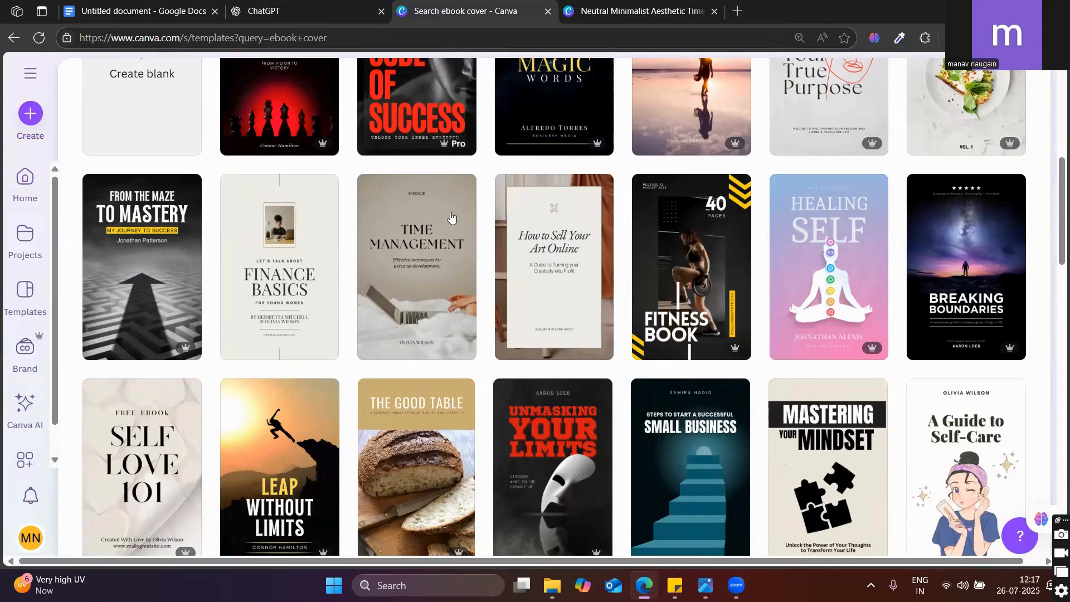
click(638, 4)
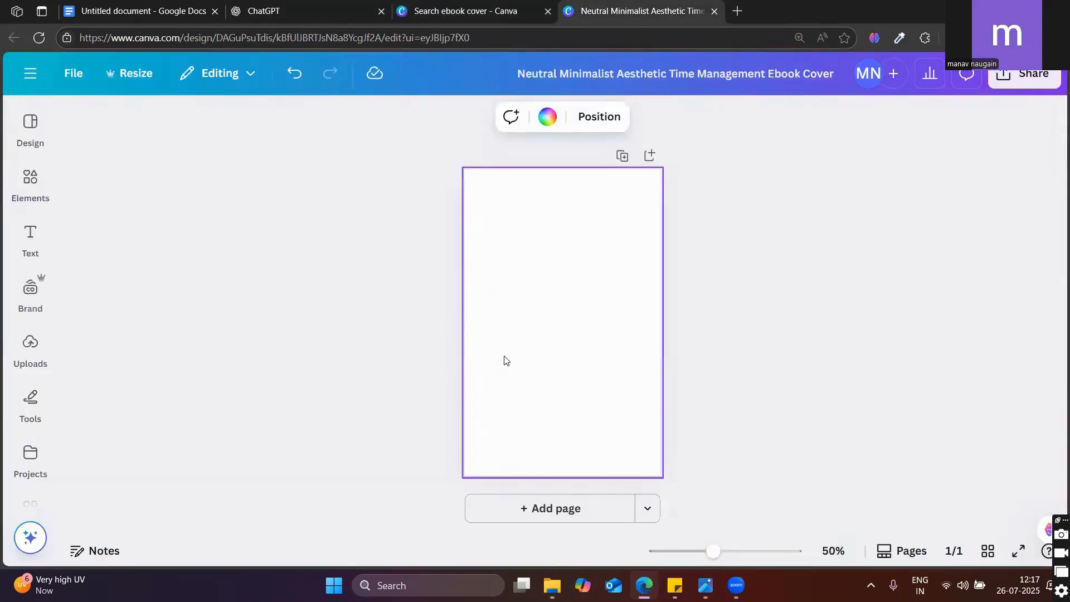
Step: Copy the ebook topic "How to scale your digital product from zero" from the end of the Google Docs notes
click(164, 8)
scroll(596, 307, down, 7)
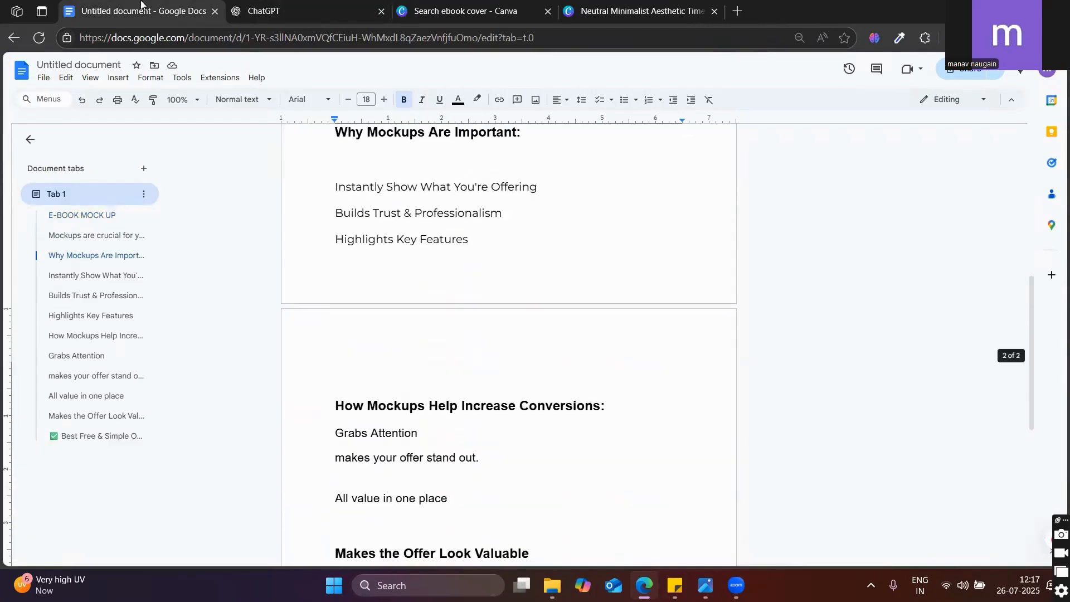
scroll(597, 307, down, 6)
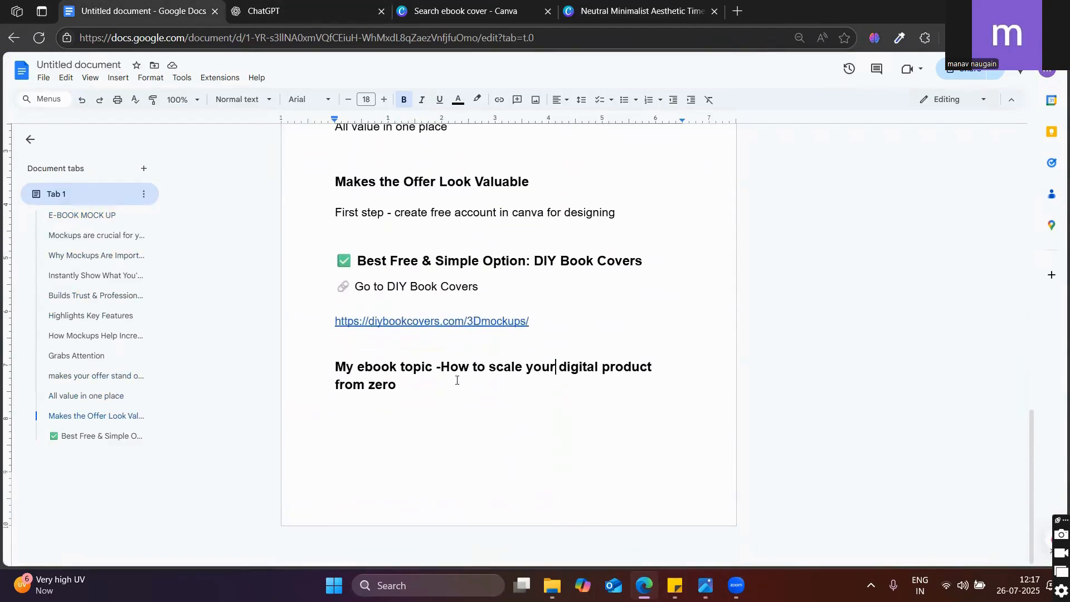
mouse_move(448, 384)
mouse_down()
mouse_move(334, 368)
mouse_move(432, 356)
mouse_move(438, 366)
mouse_up()
key(ctrl+c)
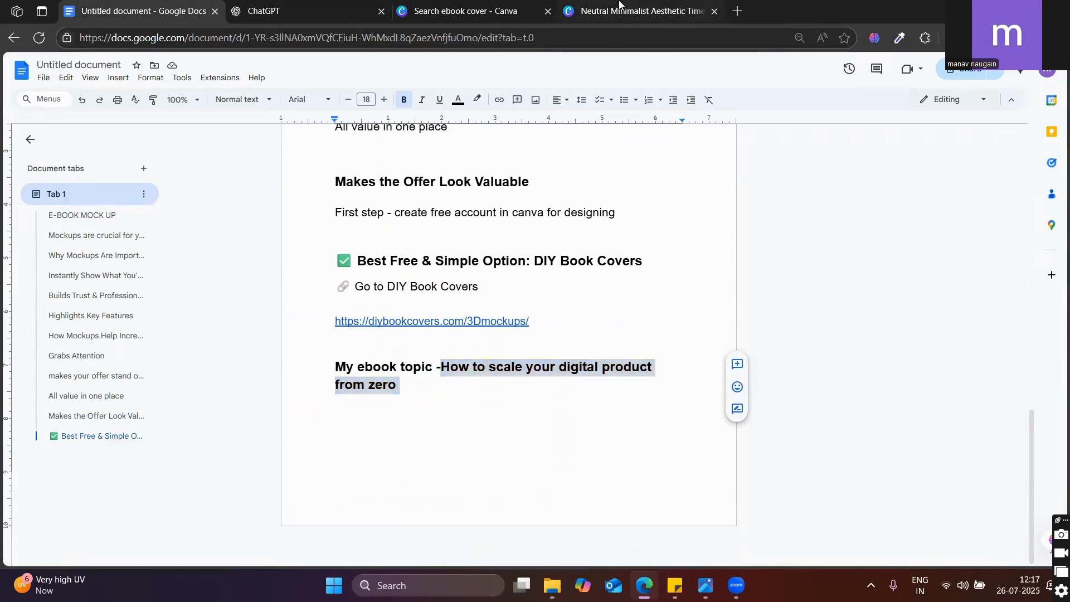
Step: Ask ChatGPT for the best background colour, font size and code for an ebook cover on "How to scale your digital product from zero"
click(616, 9)
click(350, 5)
key(ctrl+v)
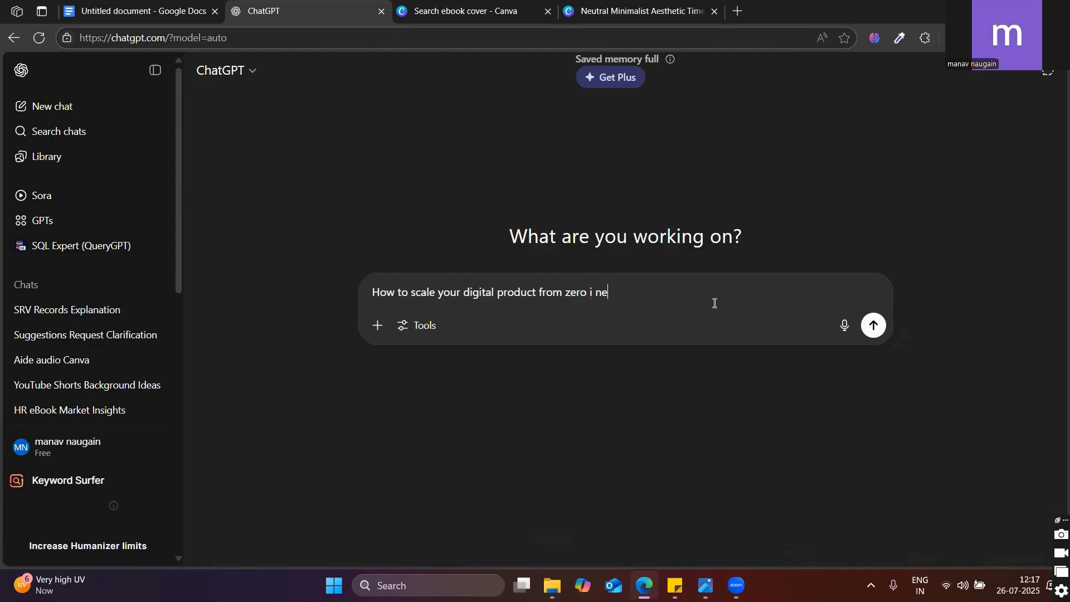
text(creating)
text( ebook mock)
key(BackSpace)
key(BackSpace)
text(cover )
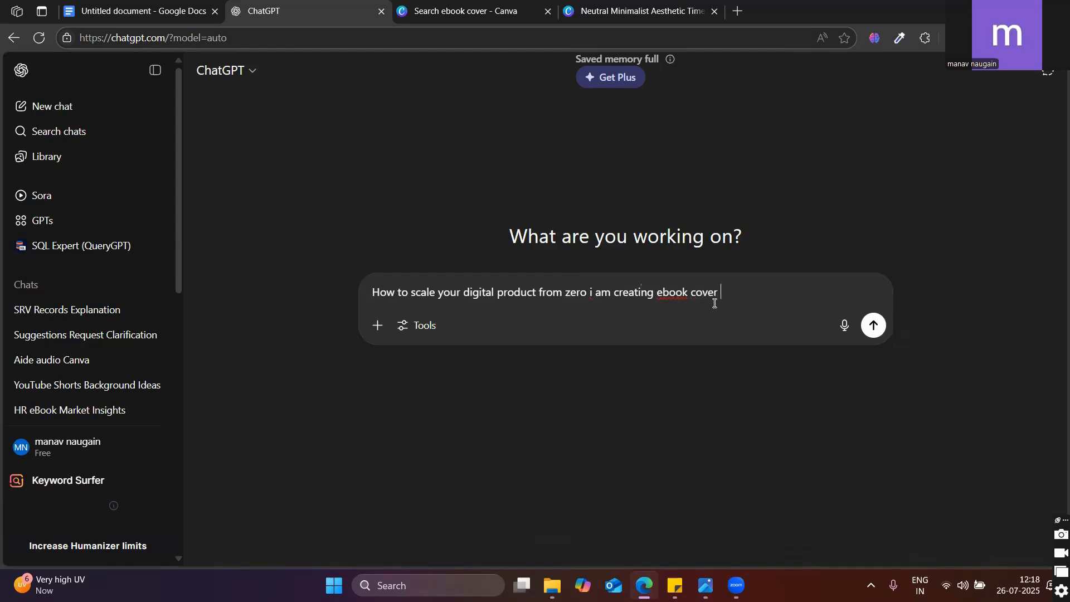
text(i need b)
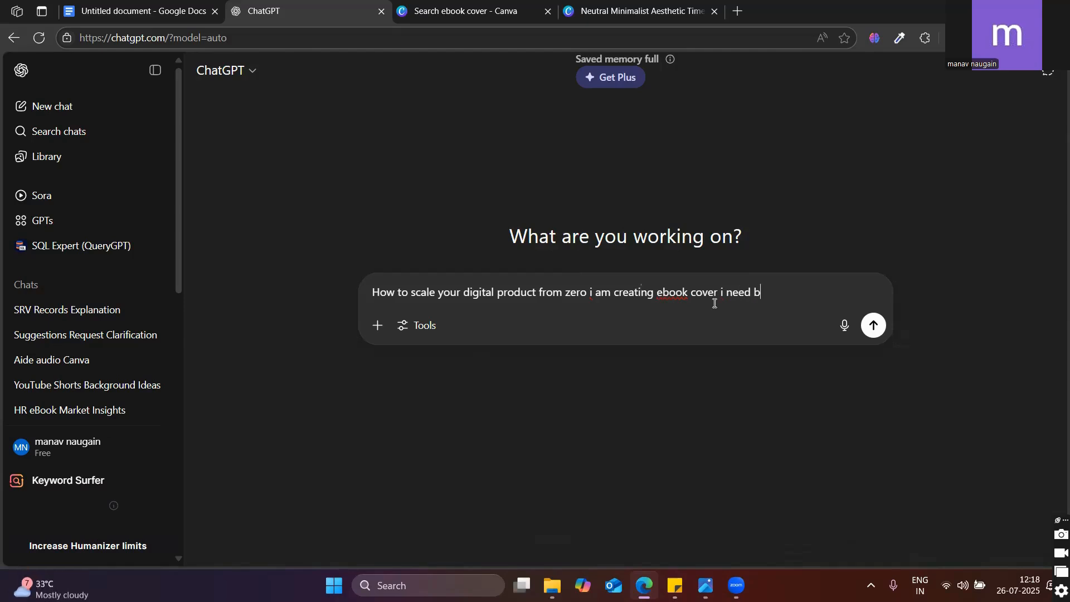
text(est ba)
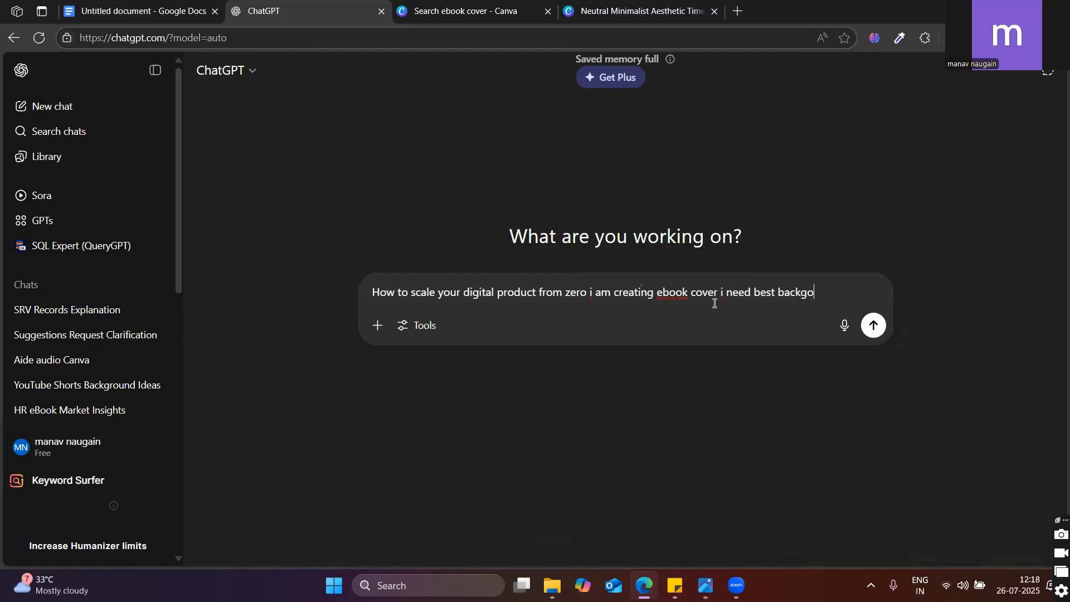
text(ckground colour and)
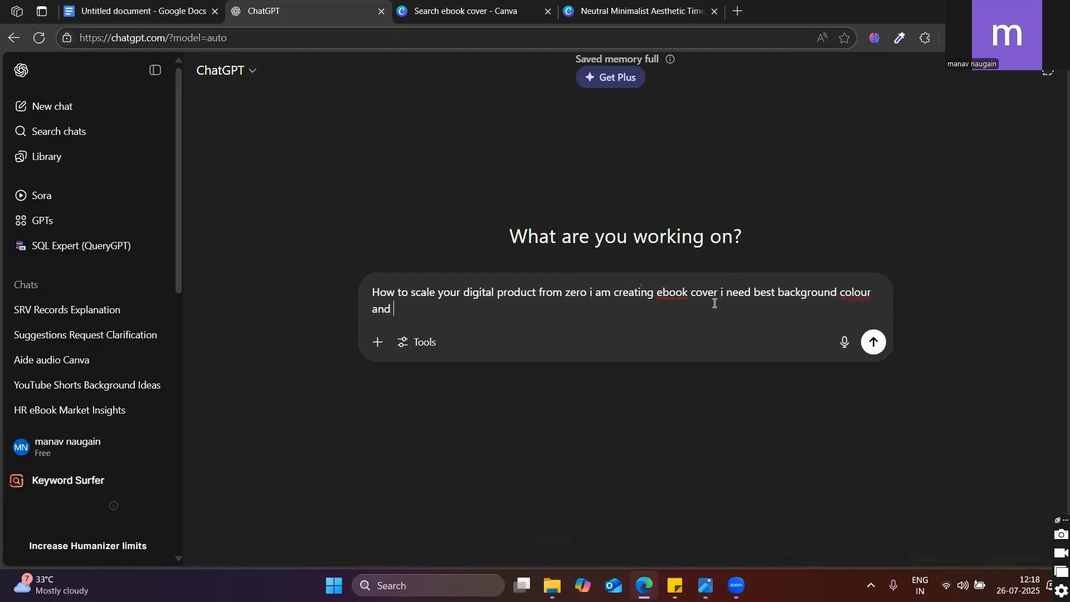
text( fount)
text(size and code)
key(Return)
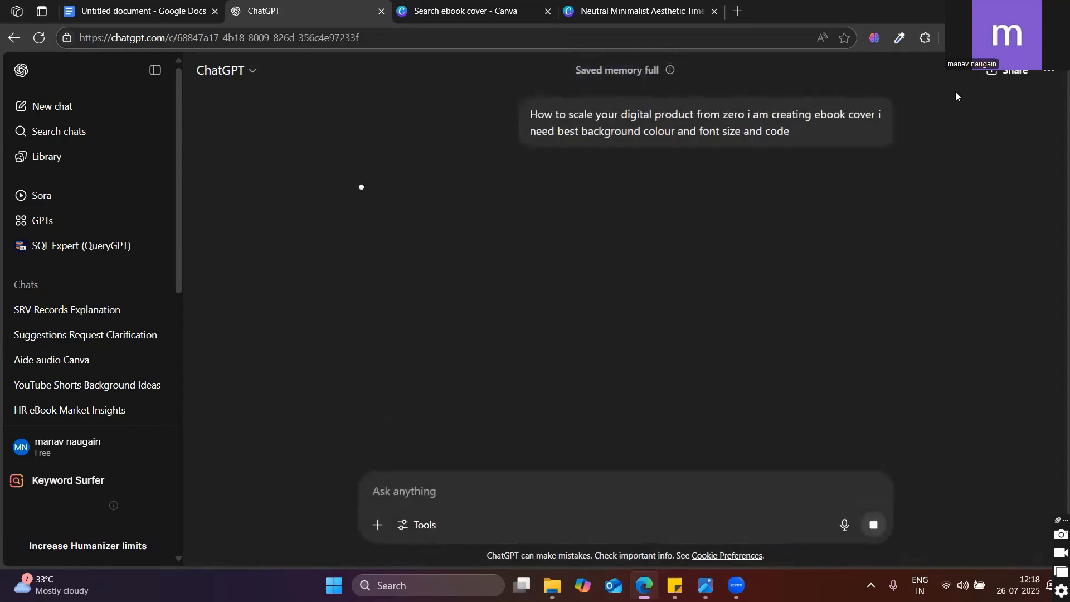
Step: Copy the sent ChatGPT prompt and paste it below the ebook topic in the Google Docs notes
triple_click(838, 105)
key(ctrl+c)
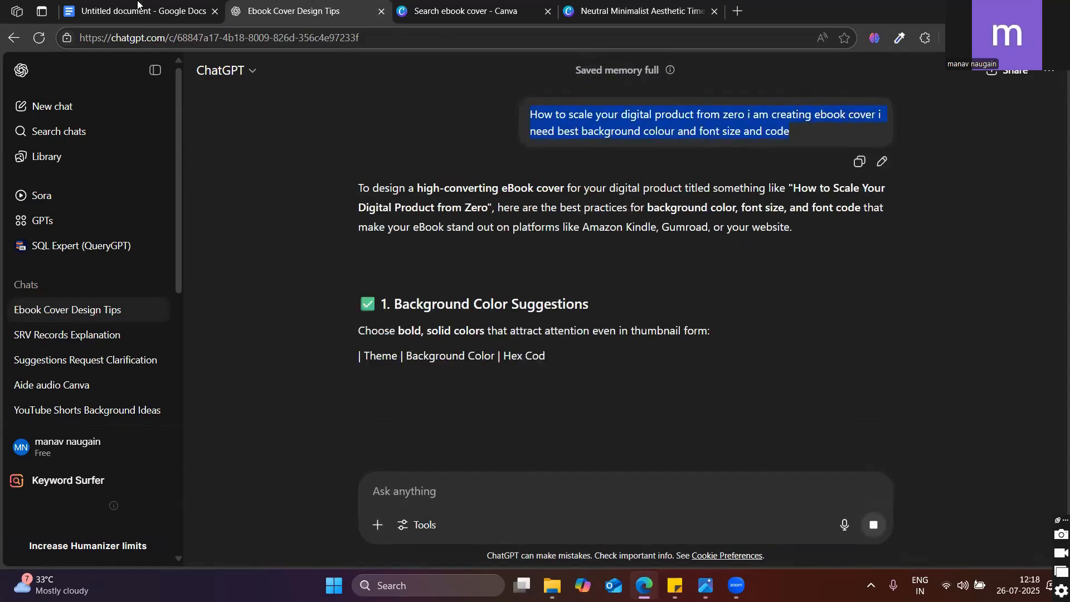
key(ctrl+shift+Tab)
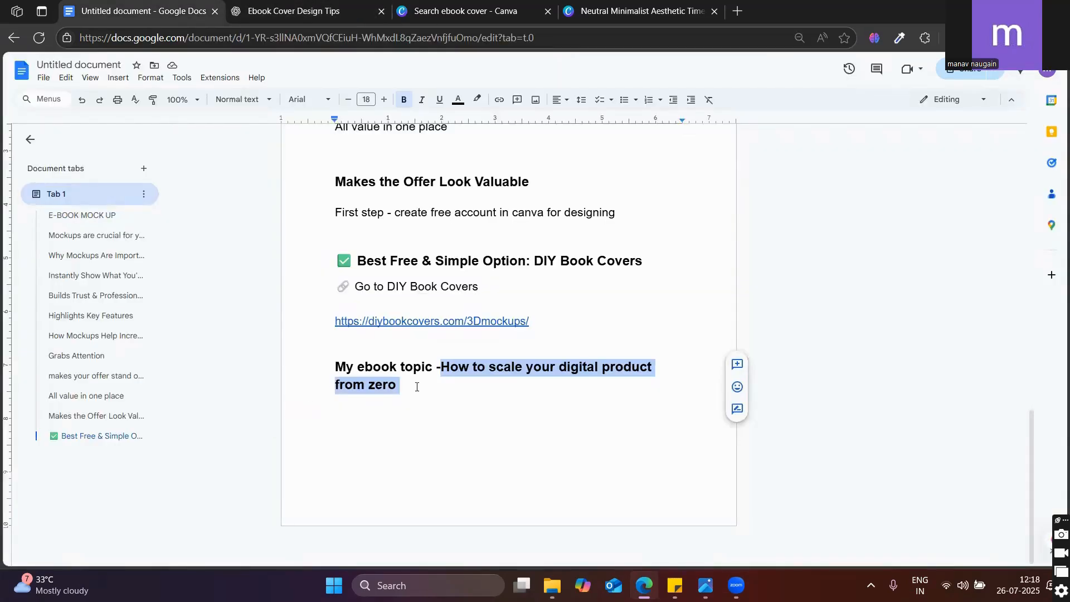
drag(416, 386, 418, 391)
key(Return)
key(Return)
key(ctrl+v)
key(Return)
Step: Take the Deep Red hex code from ChatGPT's colour suggestions and set the Canva cover background to #B80000
click(613, 12)
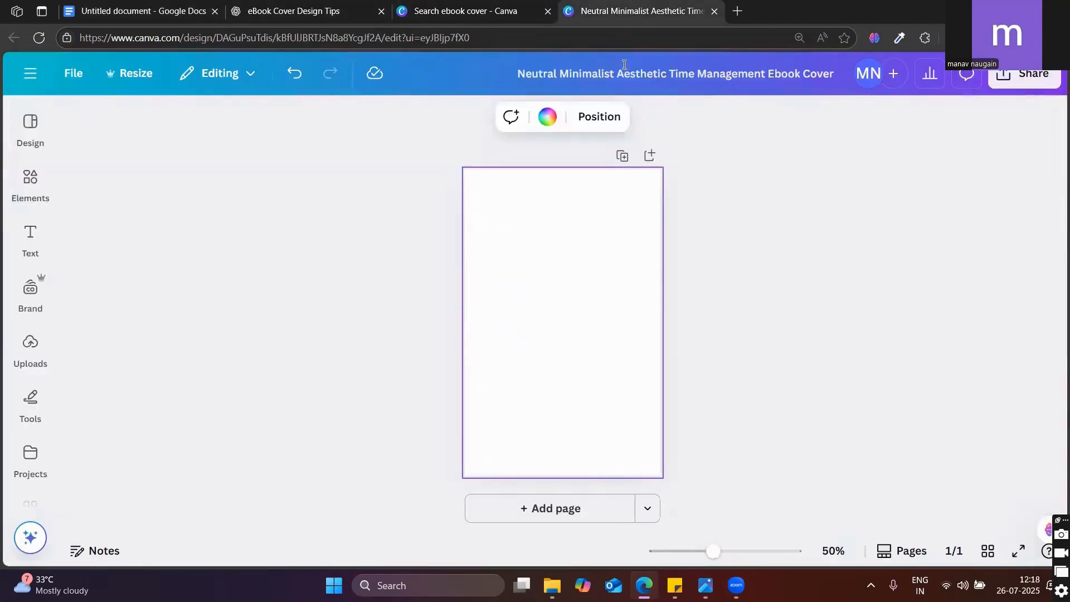
click(360, 5)
scroll(480, 272, down, 3)
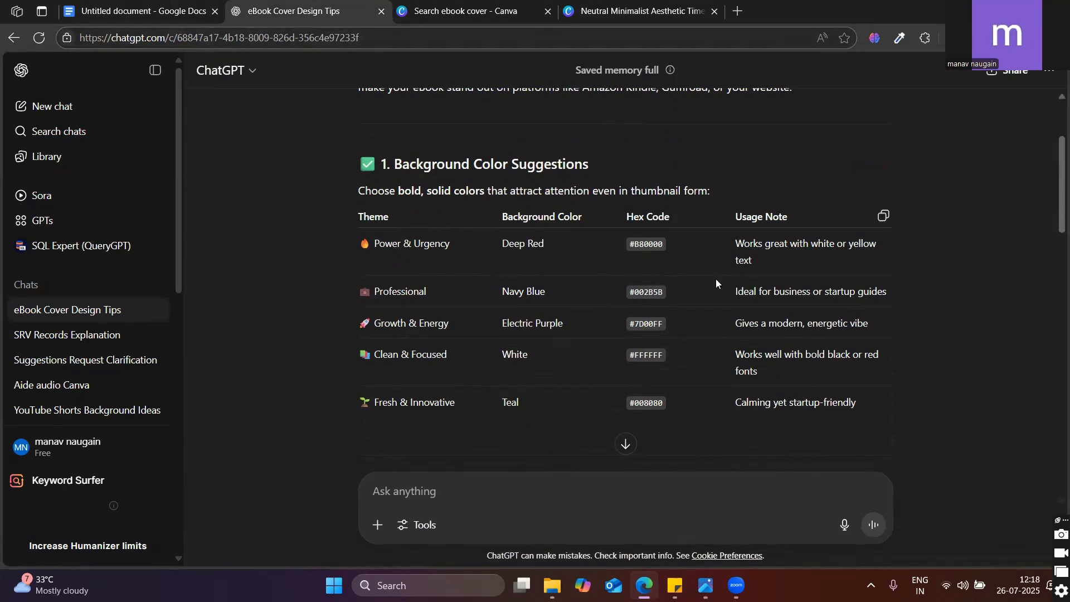
double_click(646, 244)
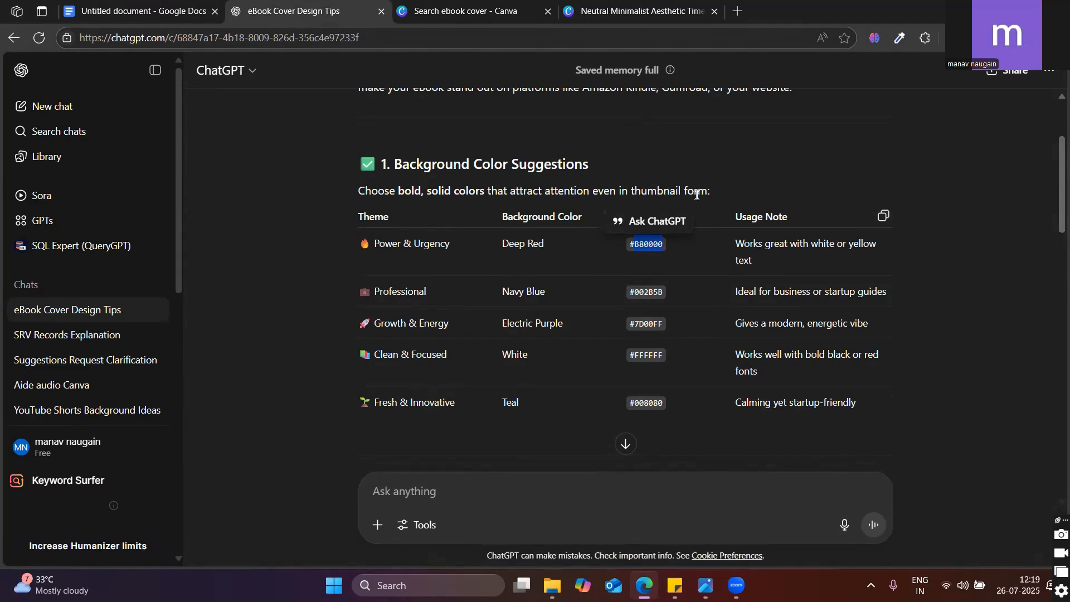
click(468, 12)
click(638, 11)
click(30, 184)
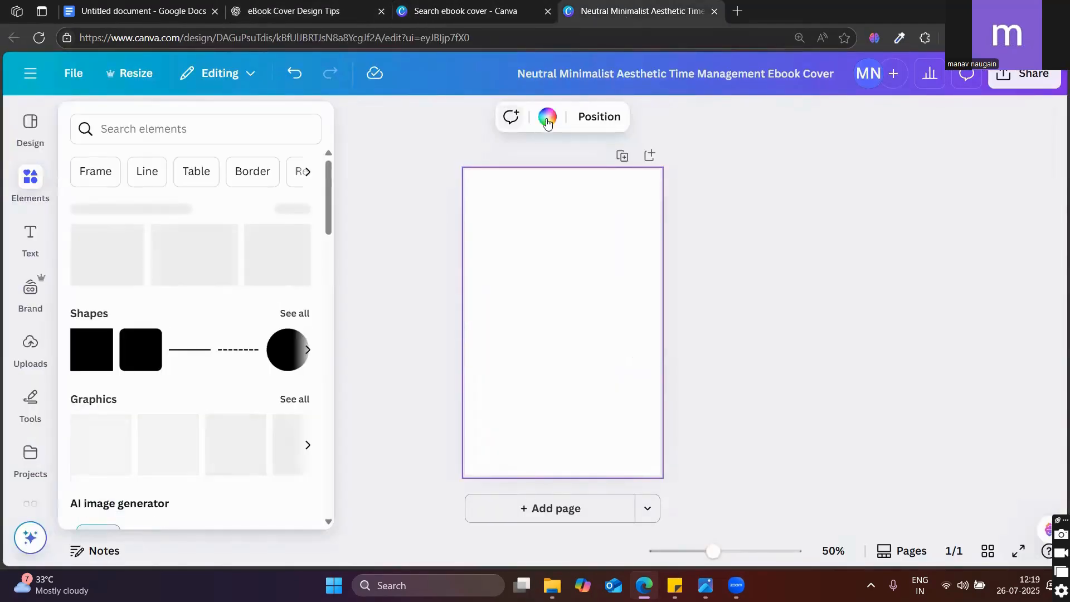
click(547, 116)
click(85, 236)
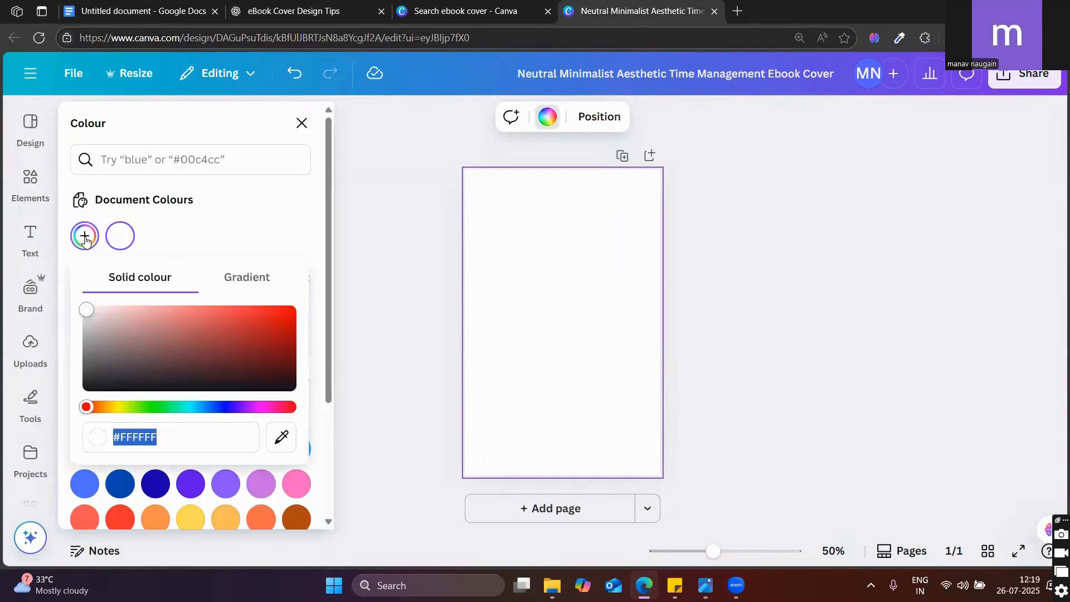
text(#B50000)
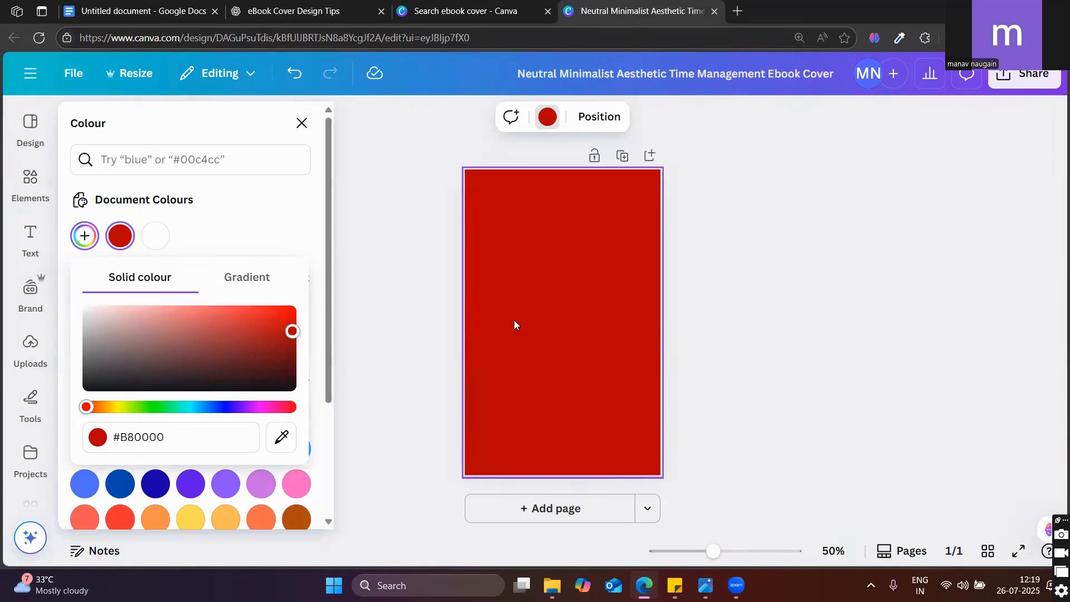
Step: Take the Navy Blue code from the ChatGPT table and set the Canva cover background to #002B5B
click(456, 10)
click(284, 12)
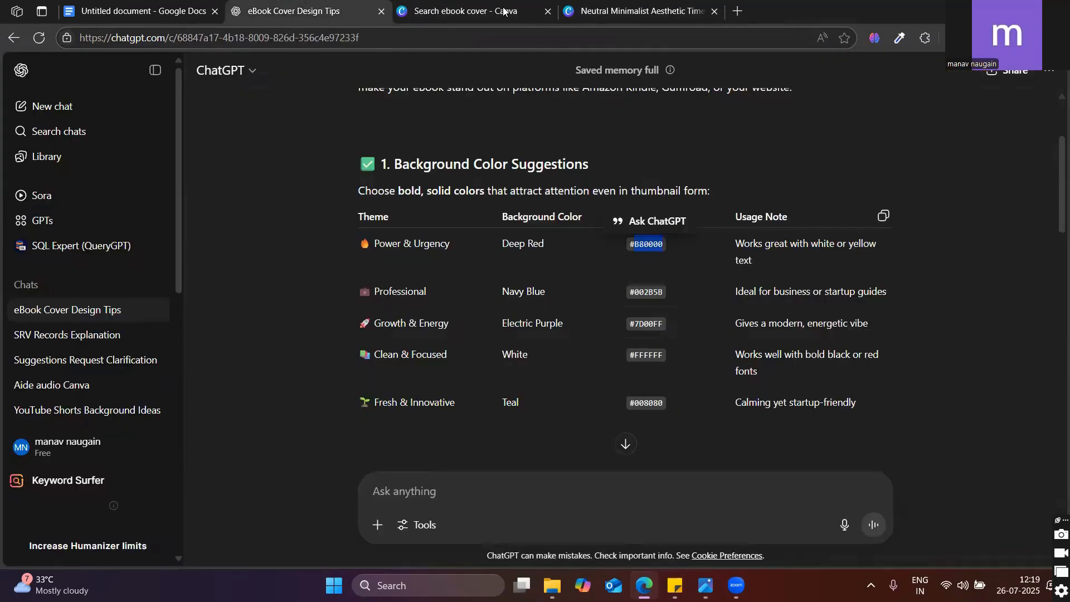
double_click(647, 293)
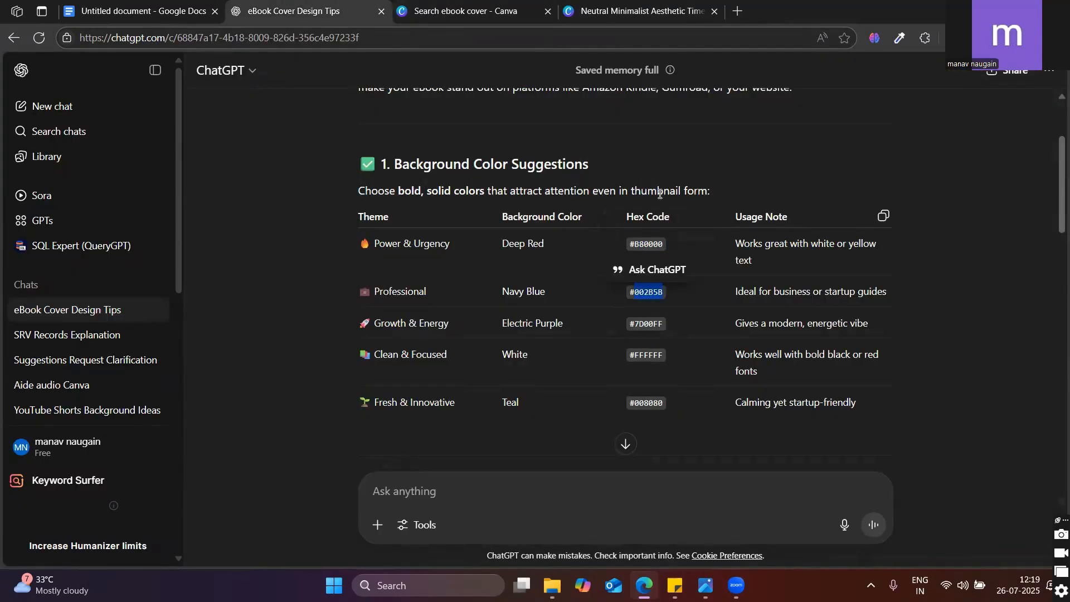
click(641, 11)
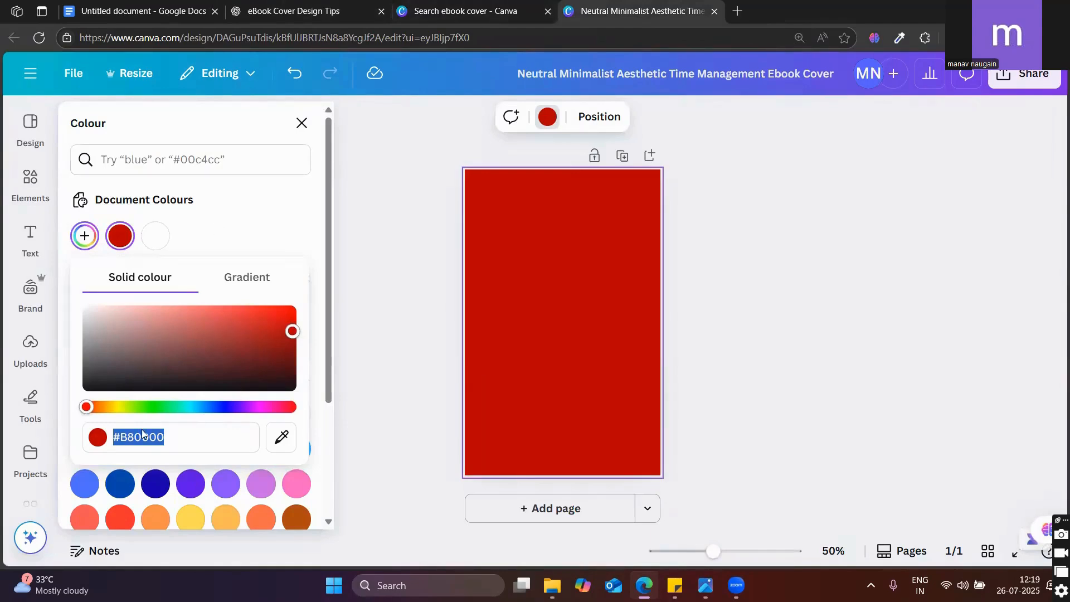
text(#002B5B)
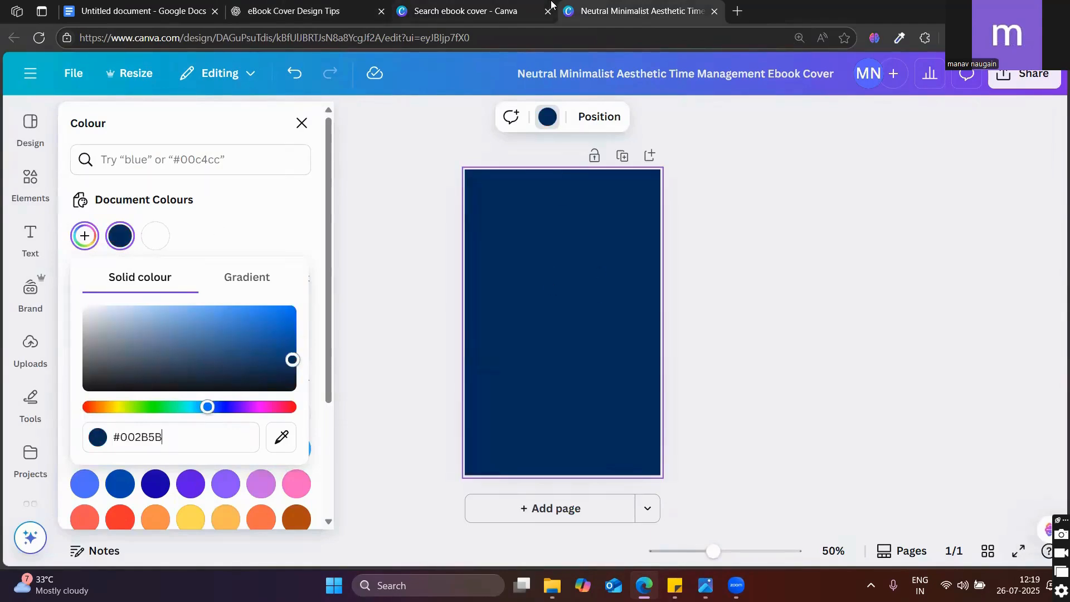
Step: Copy the Electric Purple code from the ChatGPT table and set the Canva cover background to #7D00FF
click(487, 7)
click(295, 11)
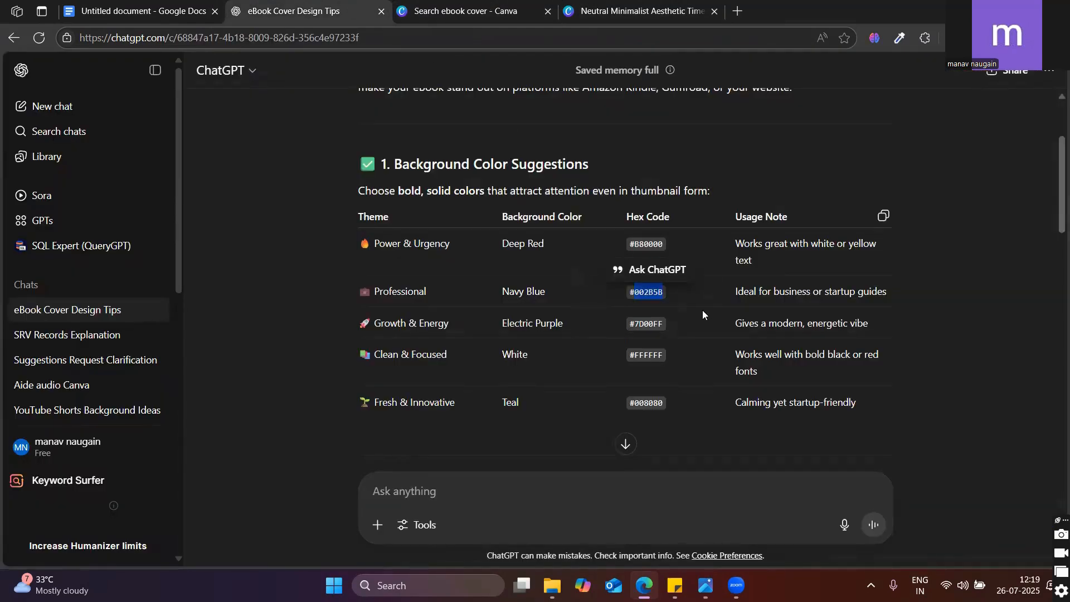
double_click(656, 322)
key(ctrl+c)
click(608, 8)
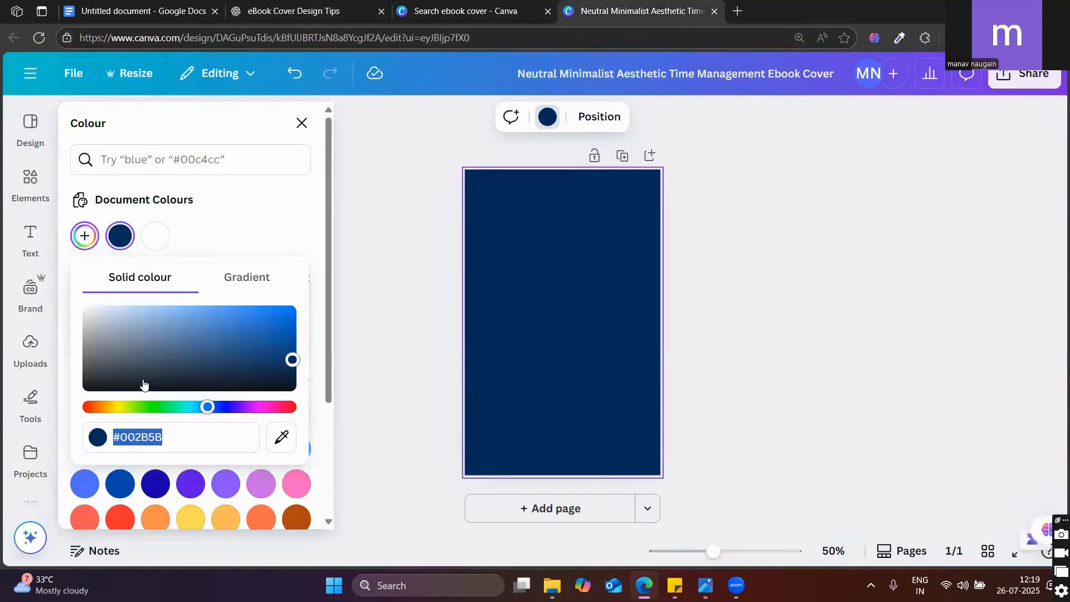
key(ctrl+v)
Step: Take the Teal code from the ChatGPT table and set the Canva cover background to #008080
click(438, 8)
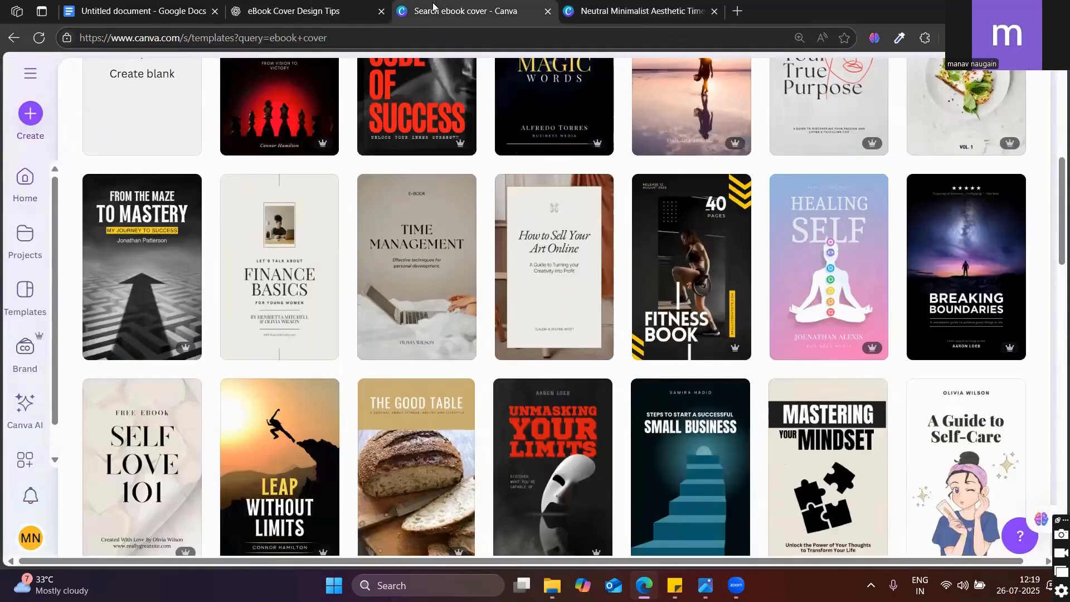
click(356, 5)
double_click(648, 355)
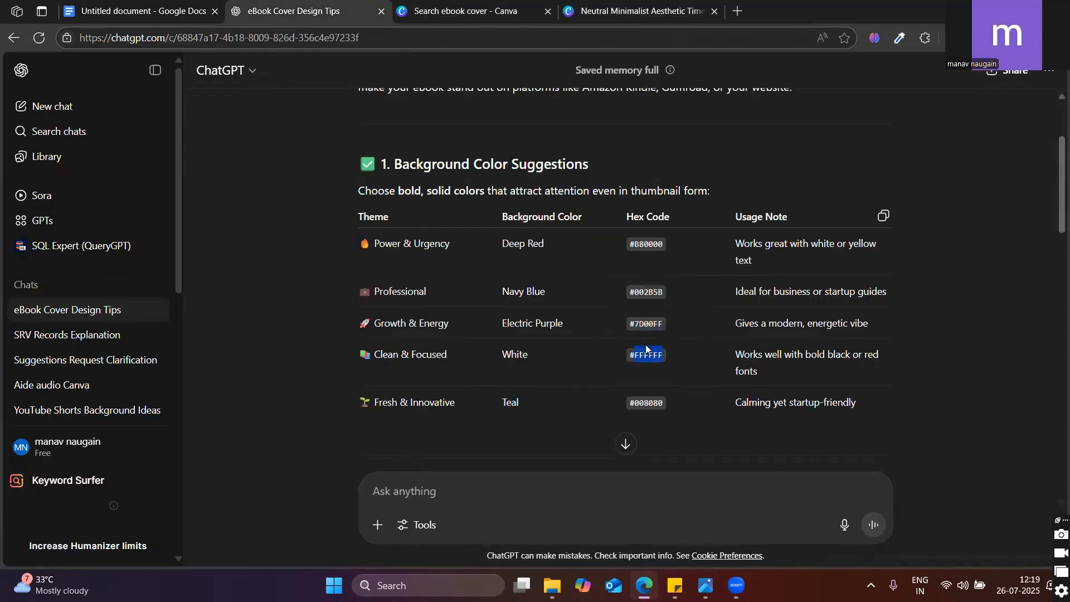
click(532, 8)
click(584, 5)
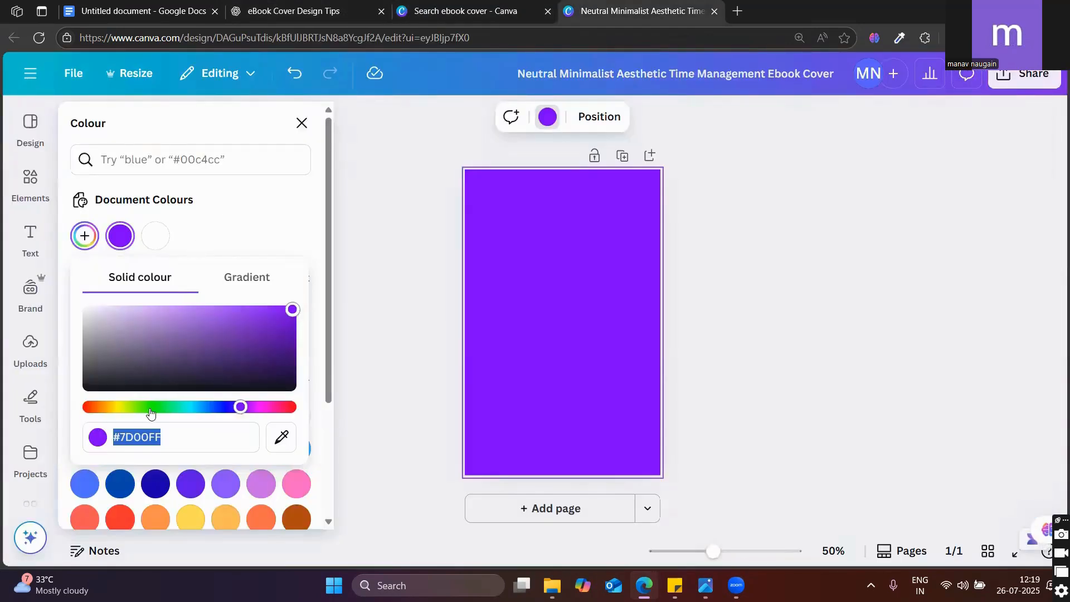
text(#008080)
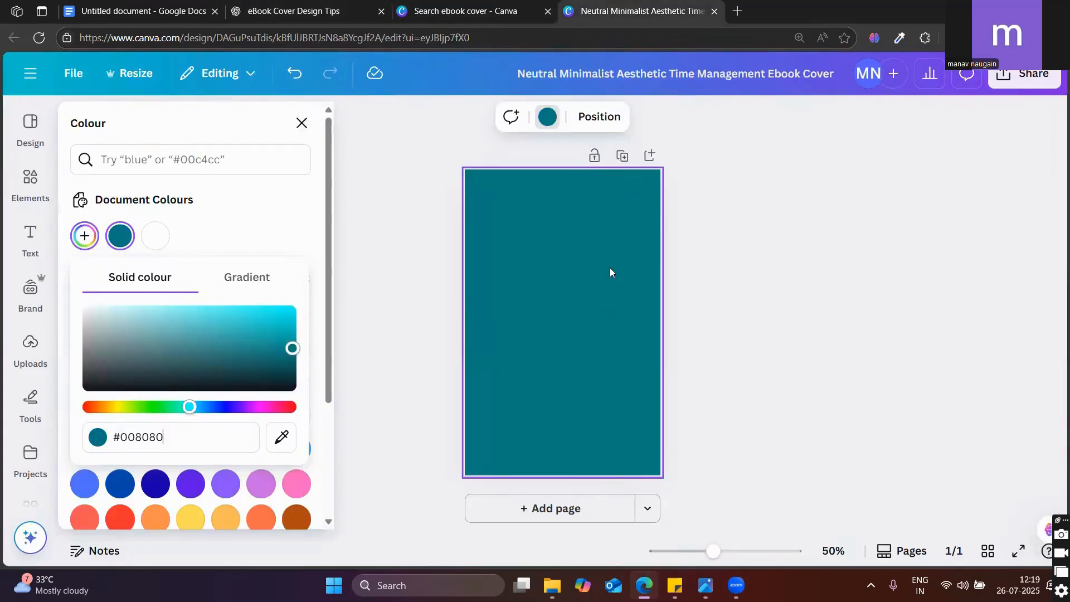
Step: Copy the topic "How to scale your digital product from zero" again from the Google Docs notes
click(537, 6)
click(255, 5)
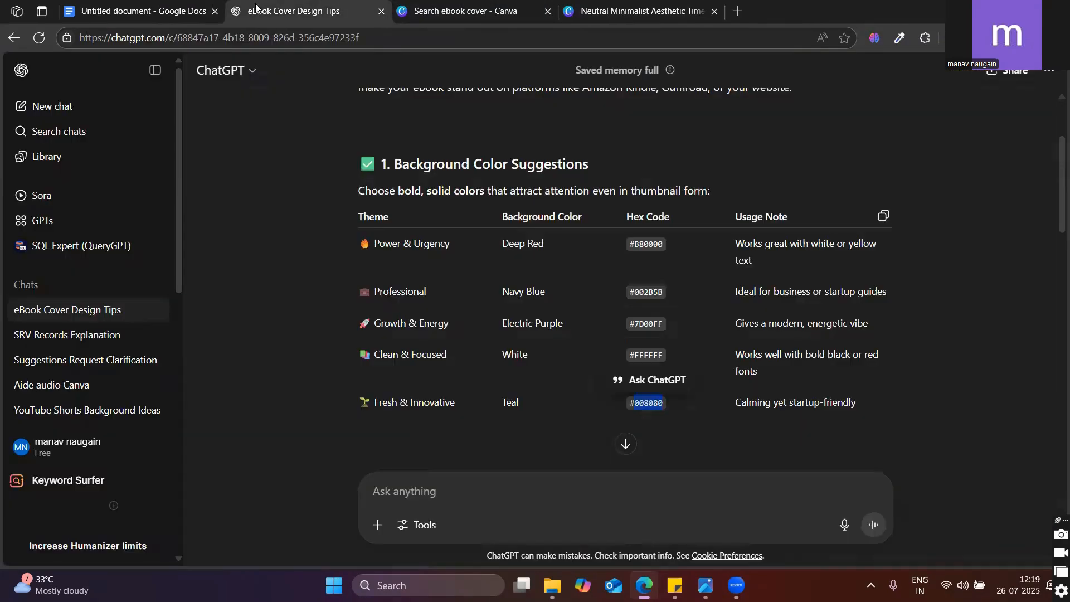
click(121, 17)
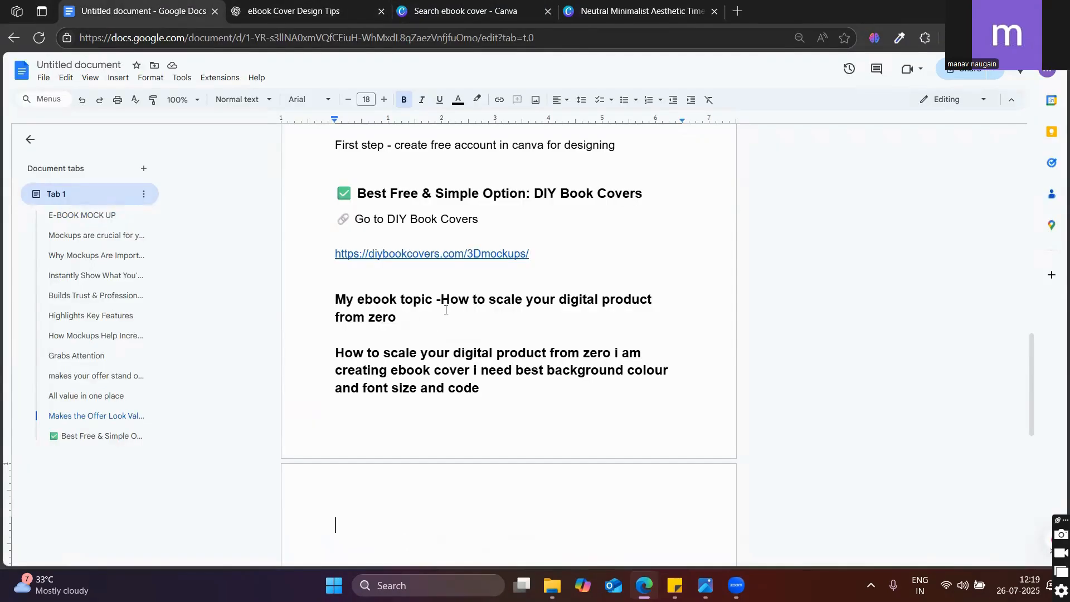
drag(441, 300, 470, 320)
key(ctrl+c)
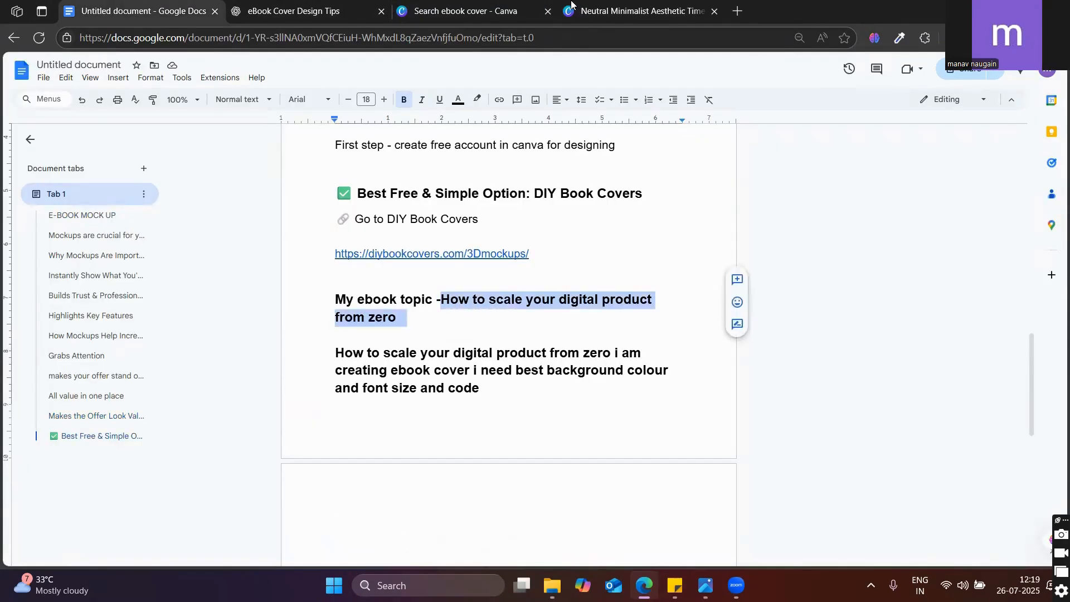
Step: Add a heading to the upper part of the Canva cover and paste "How to scale your digital product from zero" as its text
click(571, 7)
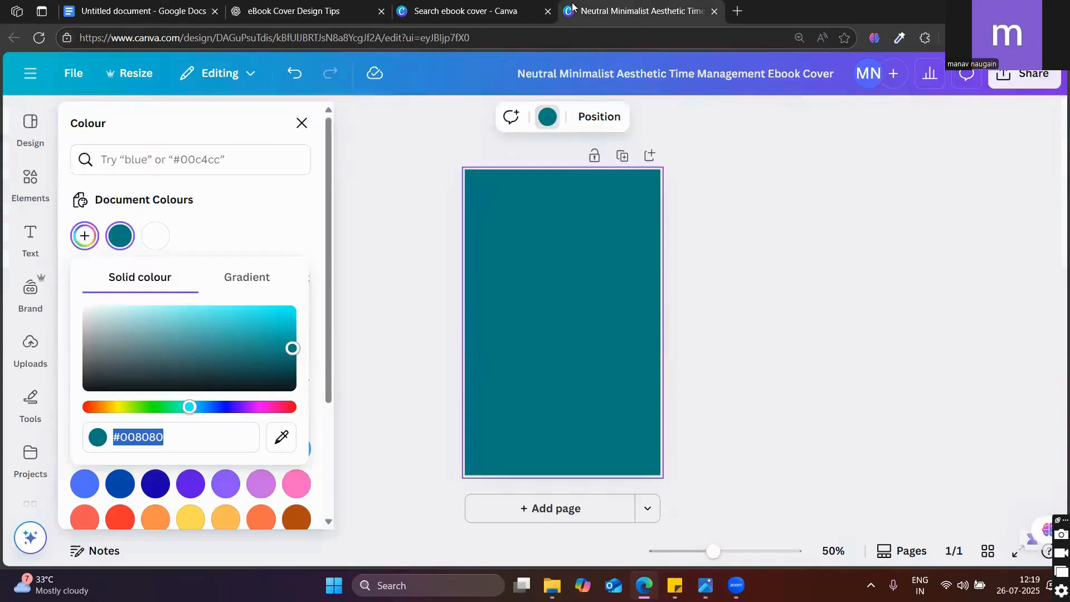
click(29, 243)
drag(89, 276, 665, 252)
double_click(669, 250)
key(ctrl+v)
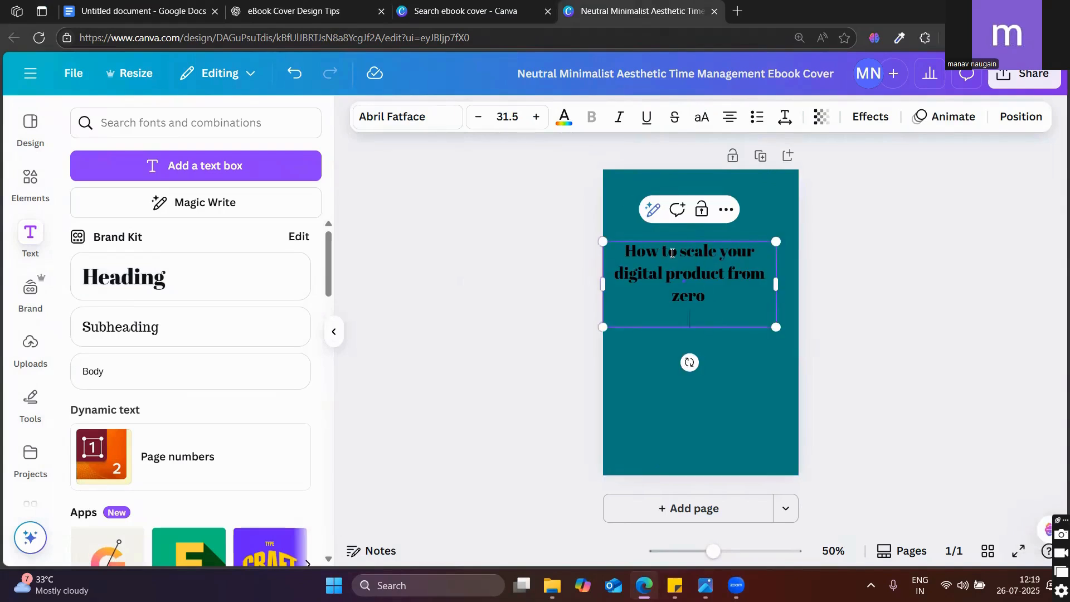
Step: Change the cover title's font to Poppins and replace Abril Fatface with it throughout the design
click(443, 126)
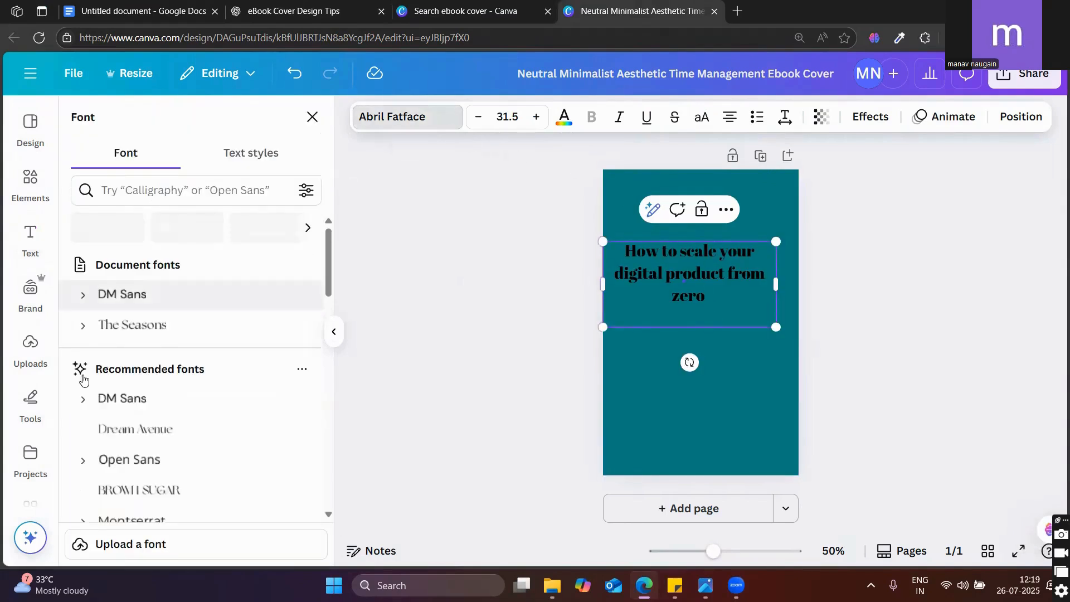
click(123, 188)
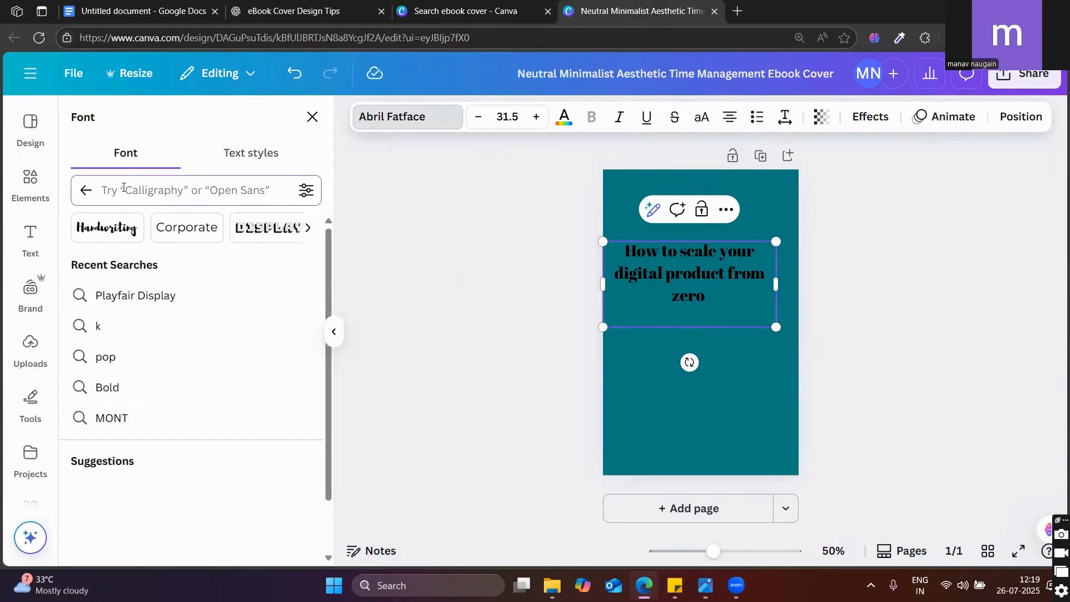
text(pop)
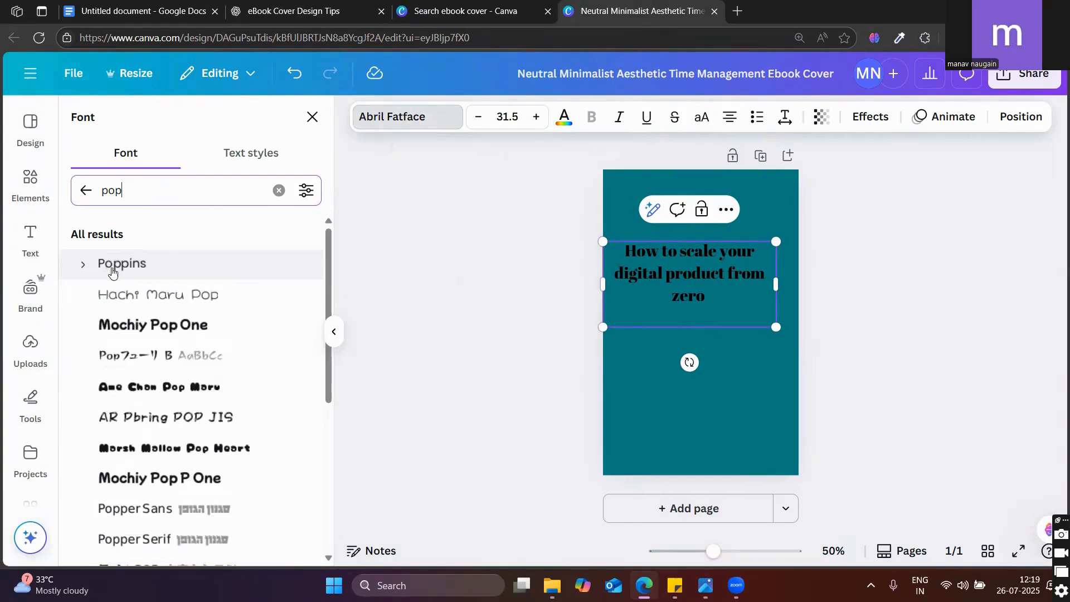
click(83, 263)
scroll(153, 401, down, 4)
scroll(151, 384, up, 3)
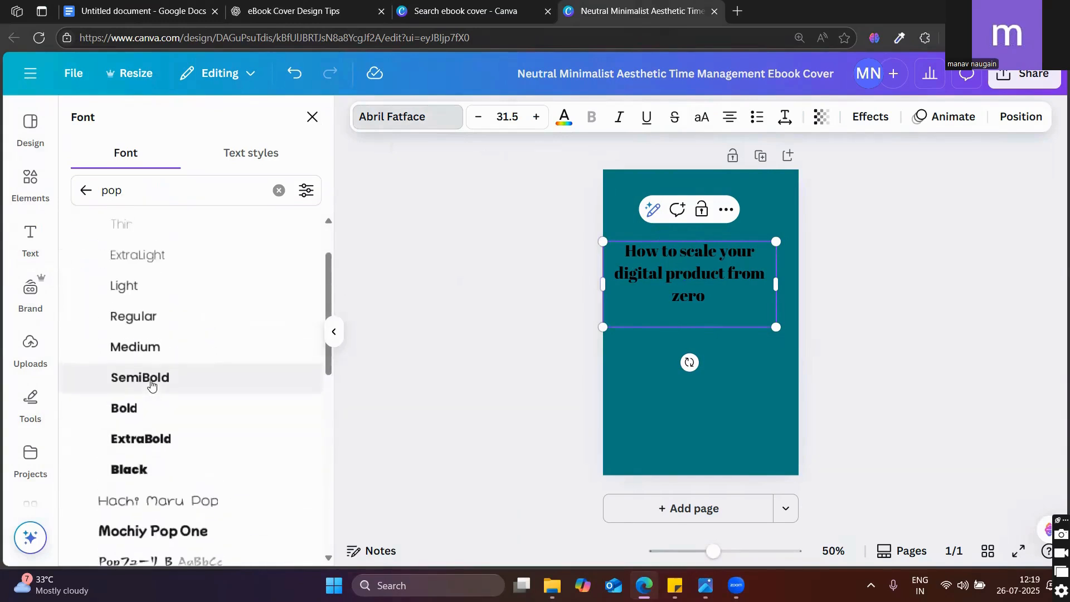
click(134, 443)
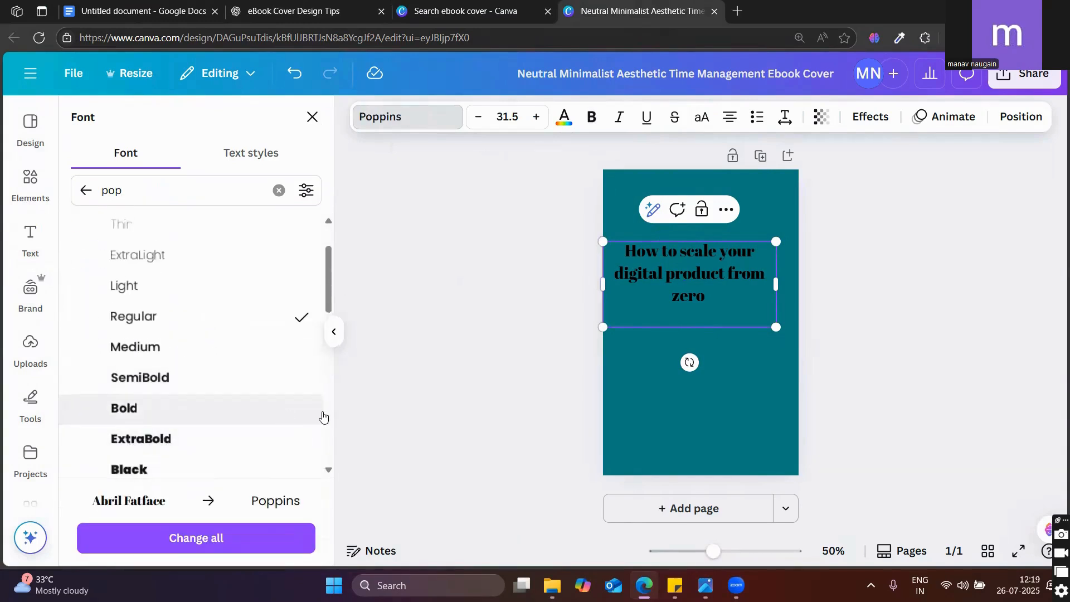
click(270, 539)
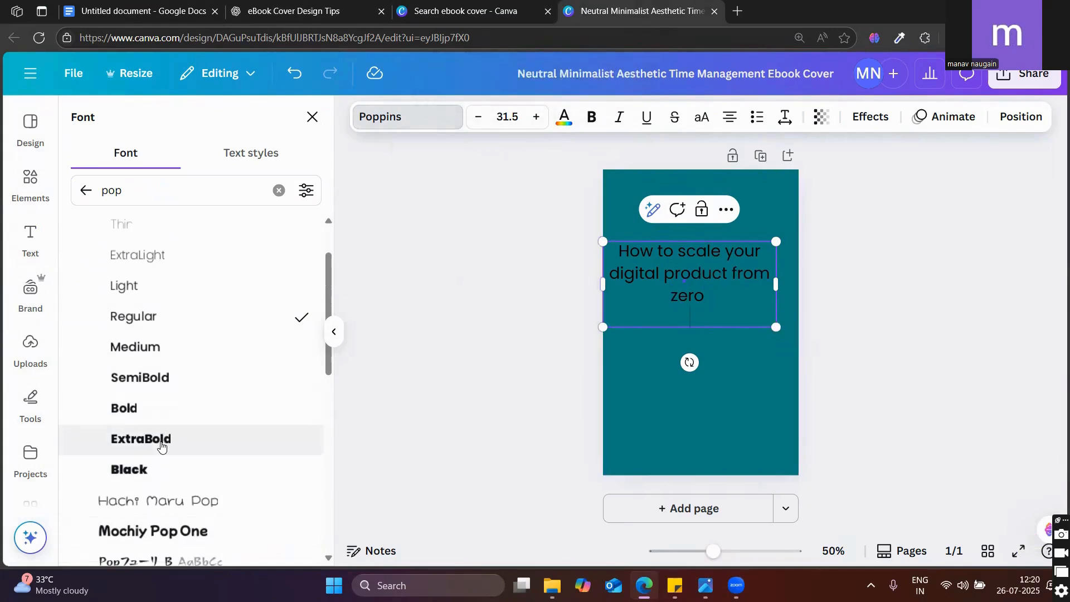
Step: Set the cover title to Poppins ExtraBold, narrow its text box to four lines and enlarge it to about size 46.2 on the upper cover
double_click(688, 251)
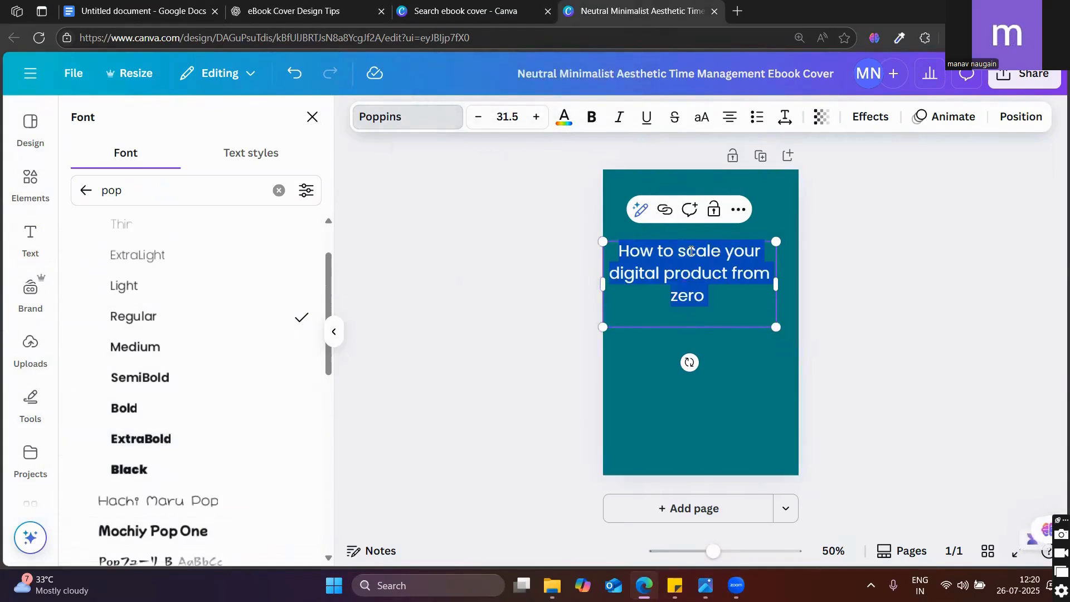
click(121, 444)
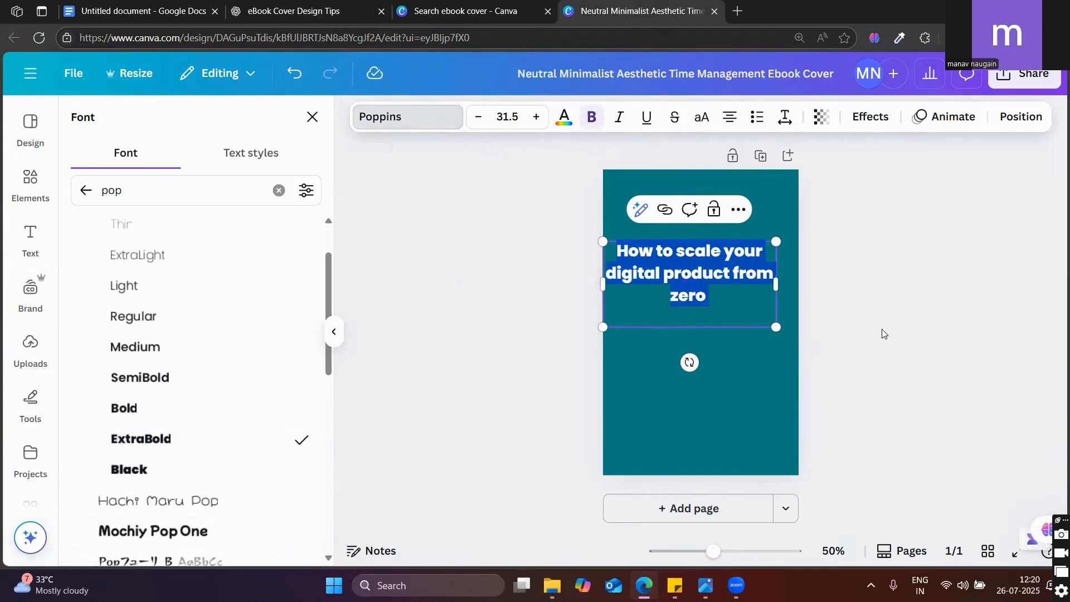
mouse_move(785, 322)
mouse_down()
mouse_move(808, 338)
mouse_move(790, 334)
mouse_up()
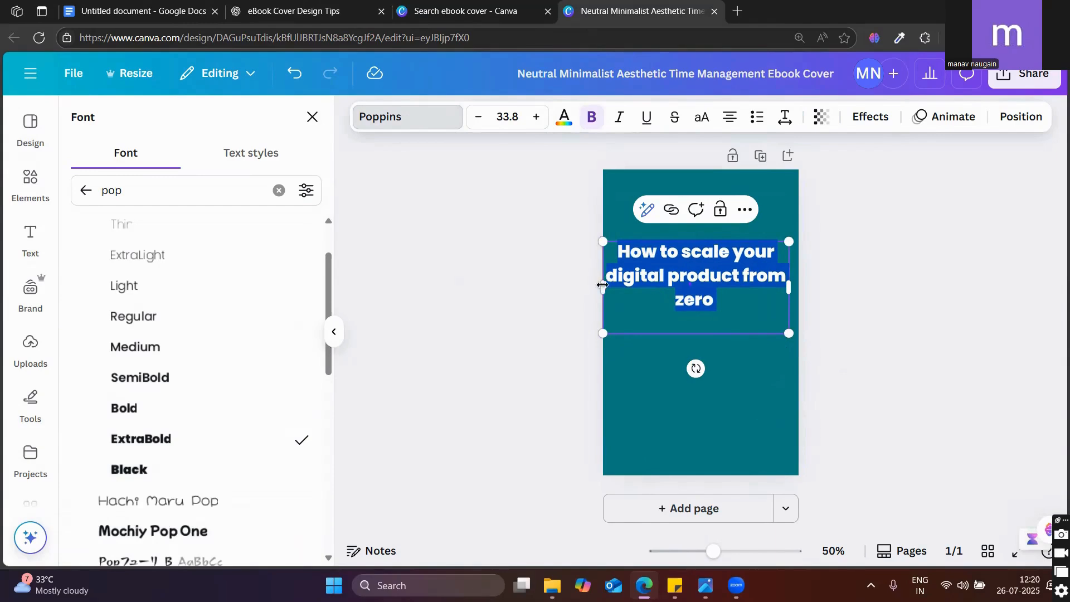
drag(597, 285, 637, 300)
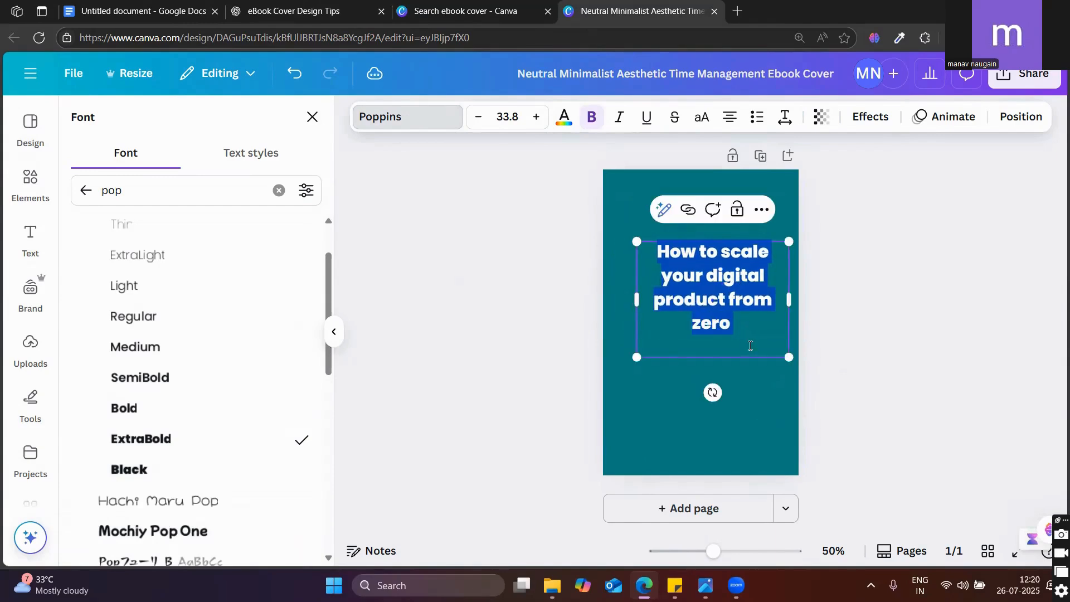
click(771, 375)
drag(745, 310, 706, 259)
drag(753, 316, 811, 358)
drag(755, 272, 743, 273)
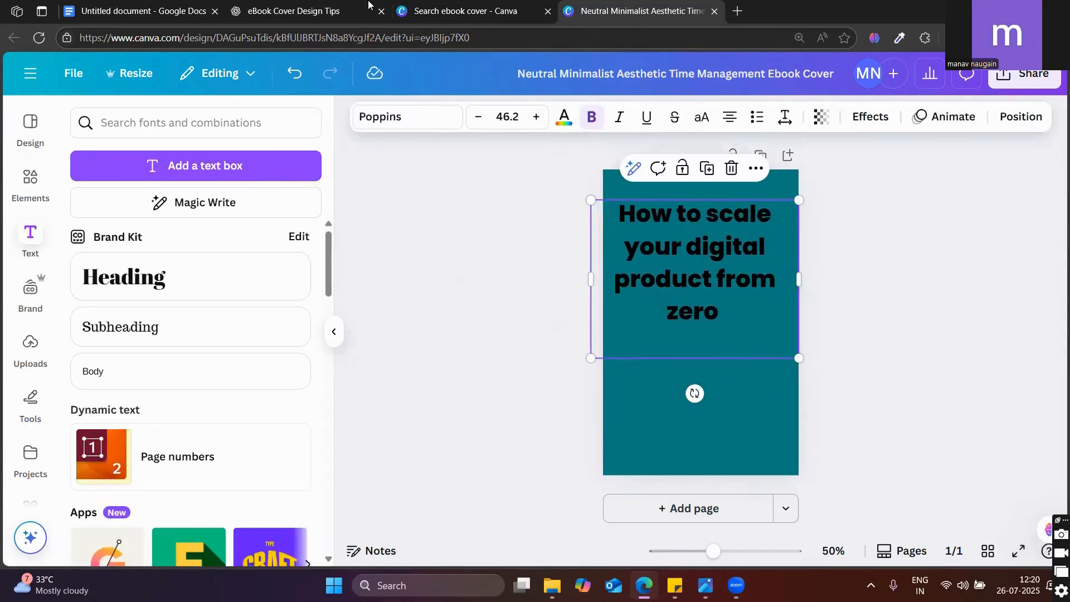
Step: Copy the recommended title font name "Bebas Neue" from ChatGPT's font recommendations table
click(334, 8)
scroll(558, 281, down, 4)
scroll(556, 286, down, 4)
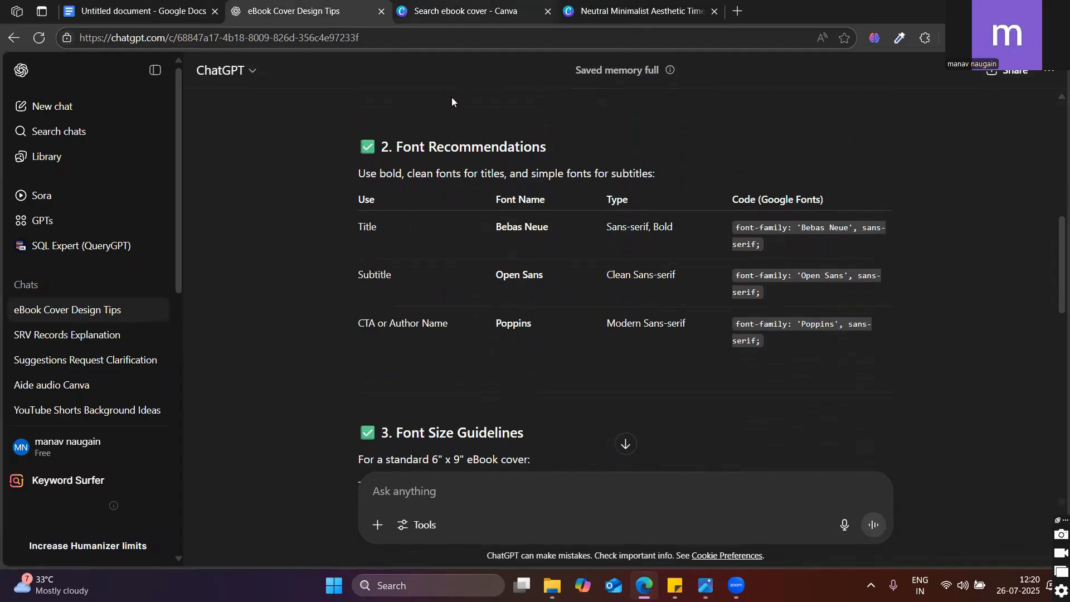
drag(486, 226, 557, 229)
key(ctrl+c)
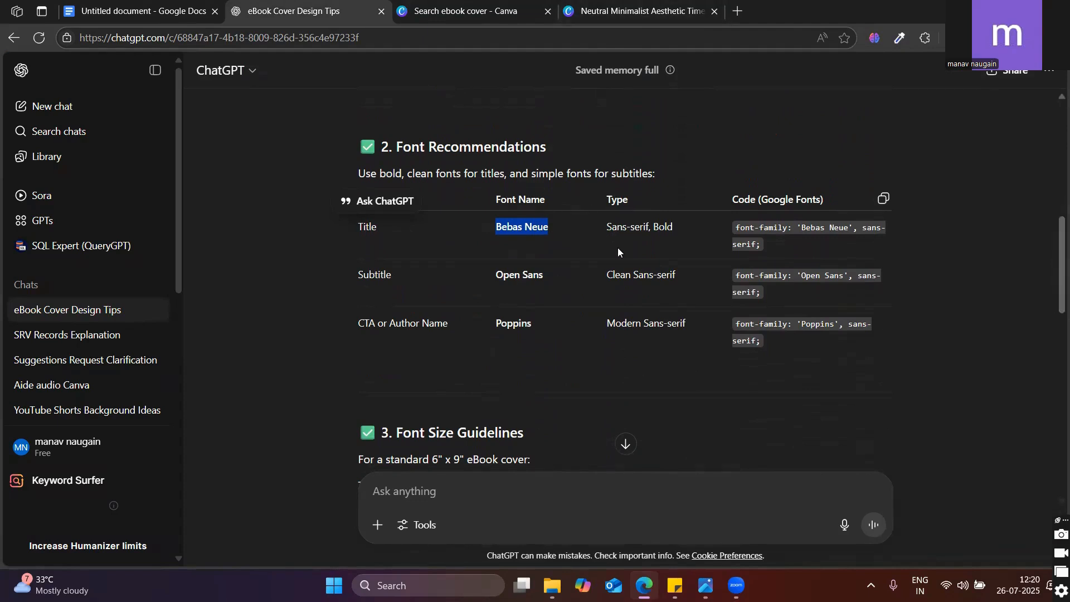
Step: Change the Canva cover title's font to Bebas Neue using the copied font name
click(587, 7)
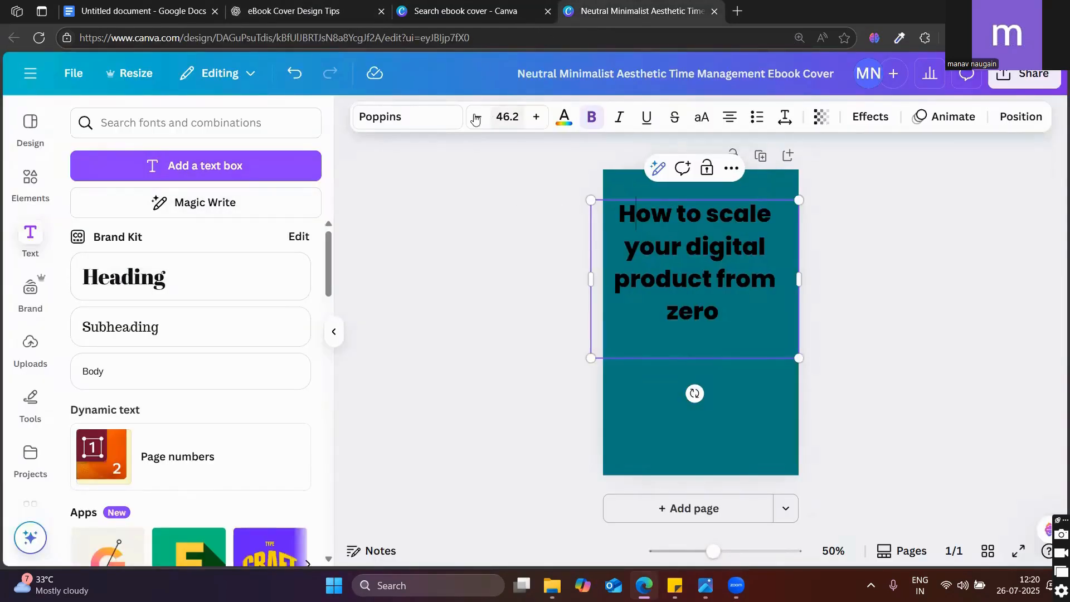
click(411, 131)
double_click(110, 182)
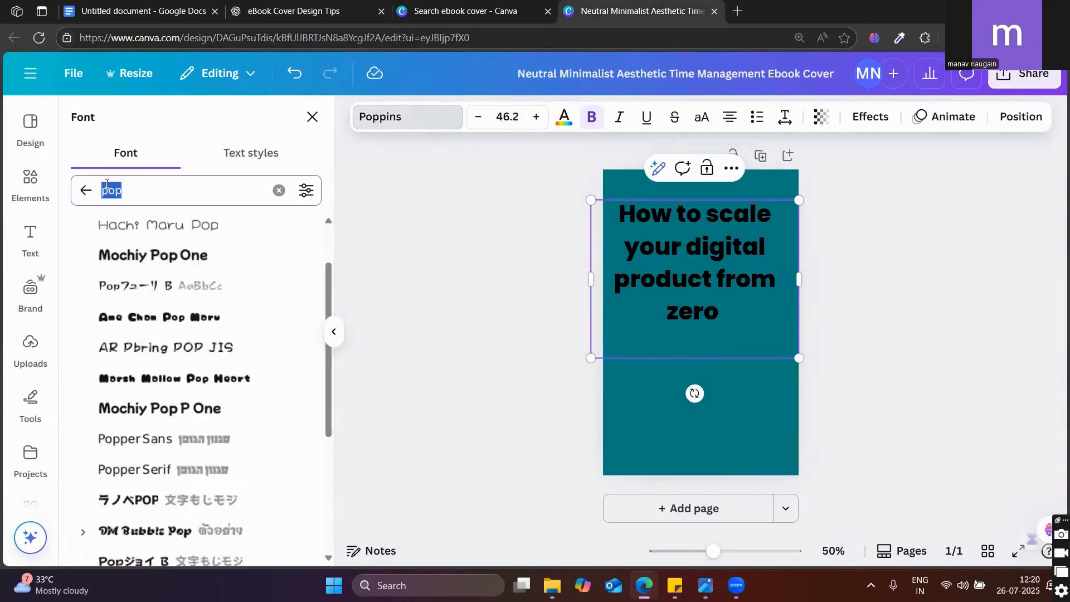
key(ctrl+v)
click(127, 188)
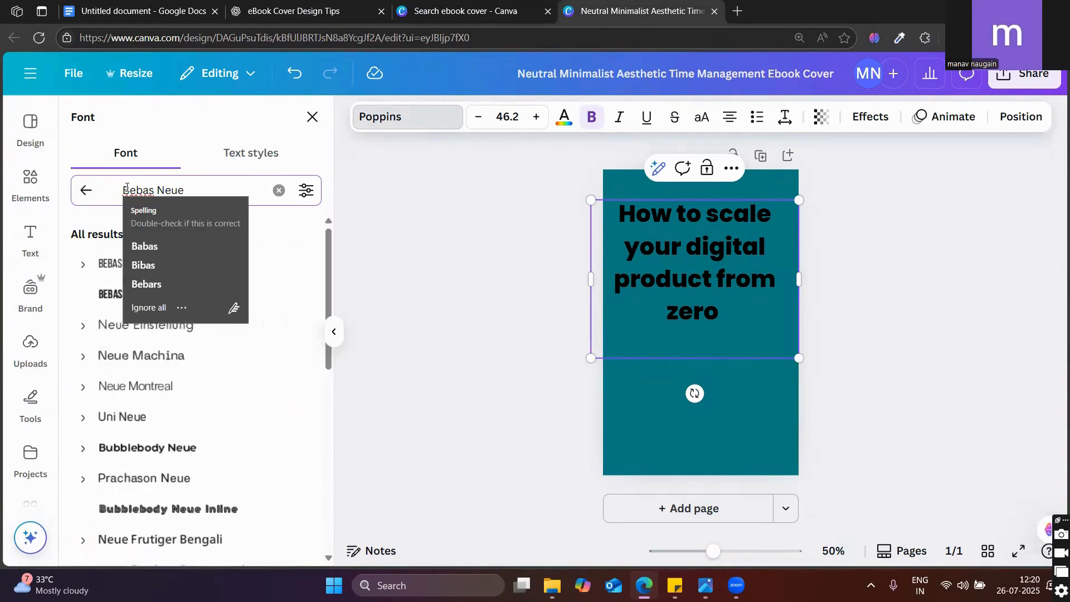
click(127, 189)
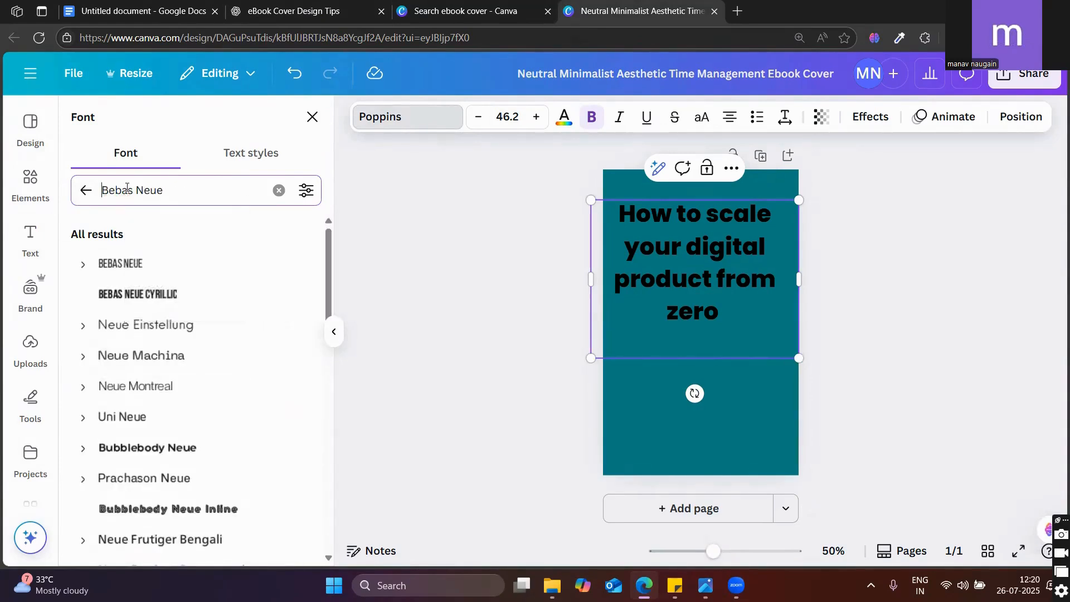
click(130, 266)
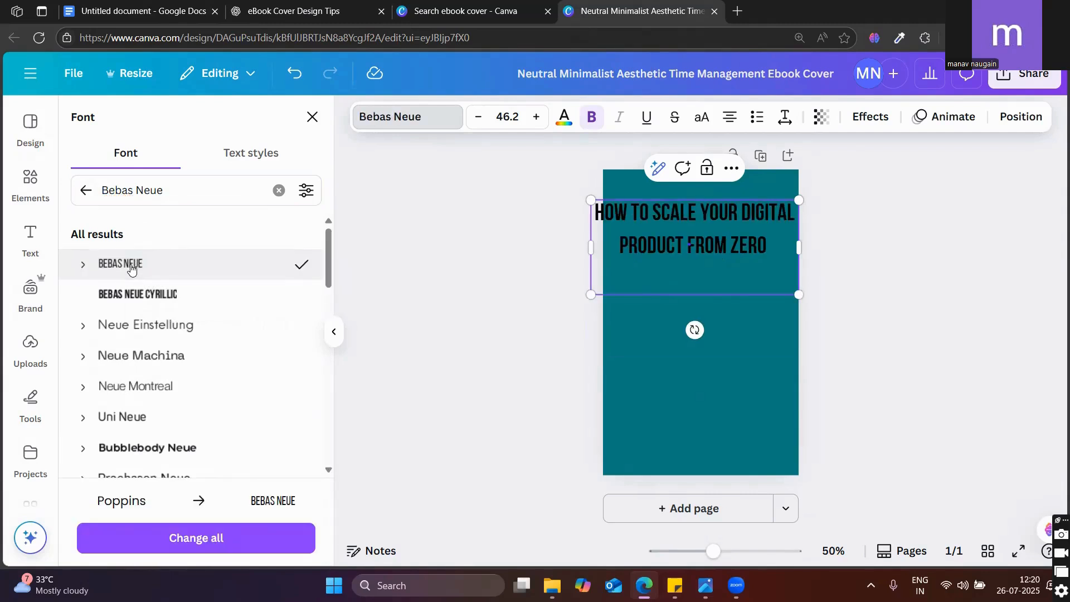
Step: Narrow the title's text box so the text wraps onto three lines, and centre it on the cover
drag(592, 247, 624, 256)
drag(722, 246, 741, 274)
click(759, 357)
Step: Consult ChatGPT's font size guidelines and enlarge the Canva cover title to about size 48.8
click(525, 4)
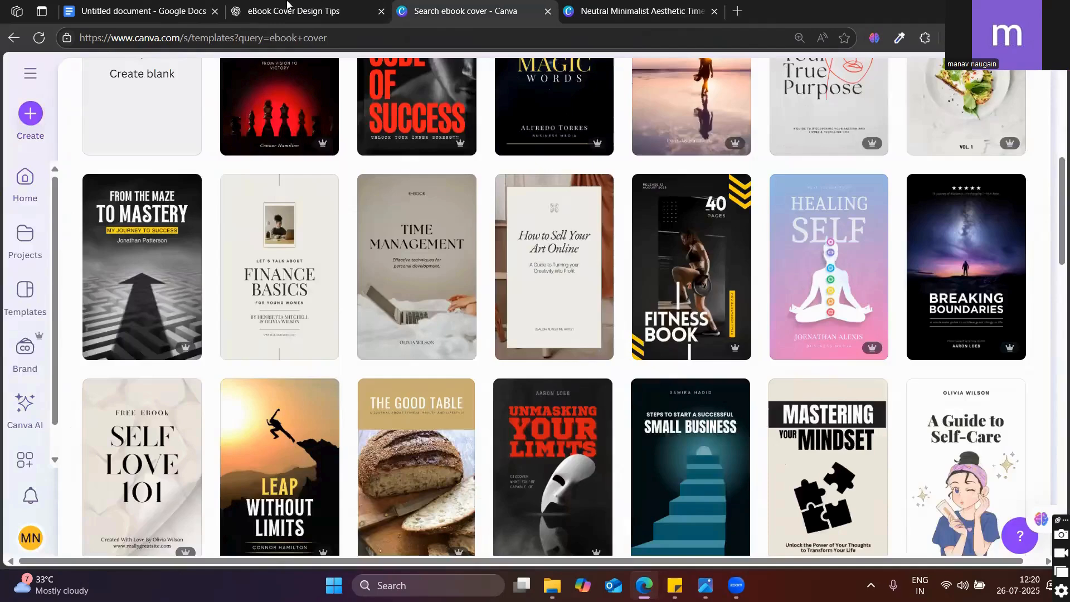
click(306, 12)
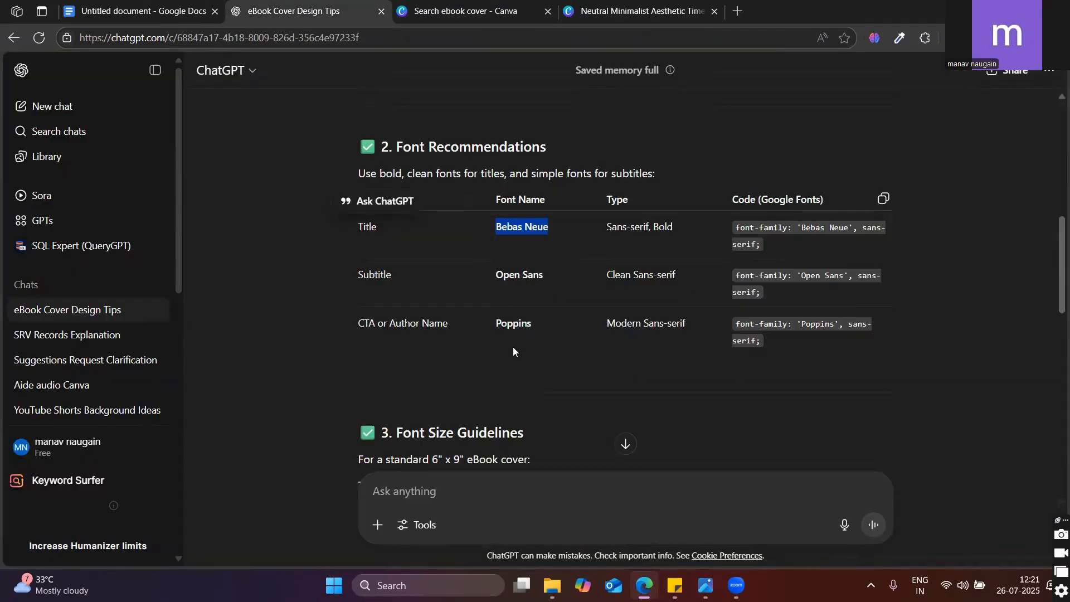
scroll(513, 346, down, 3)
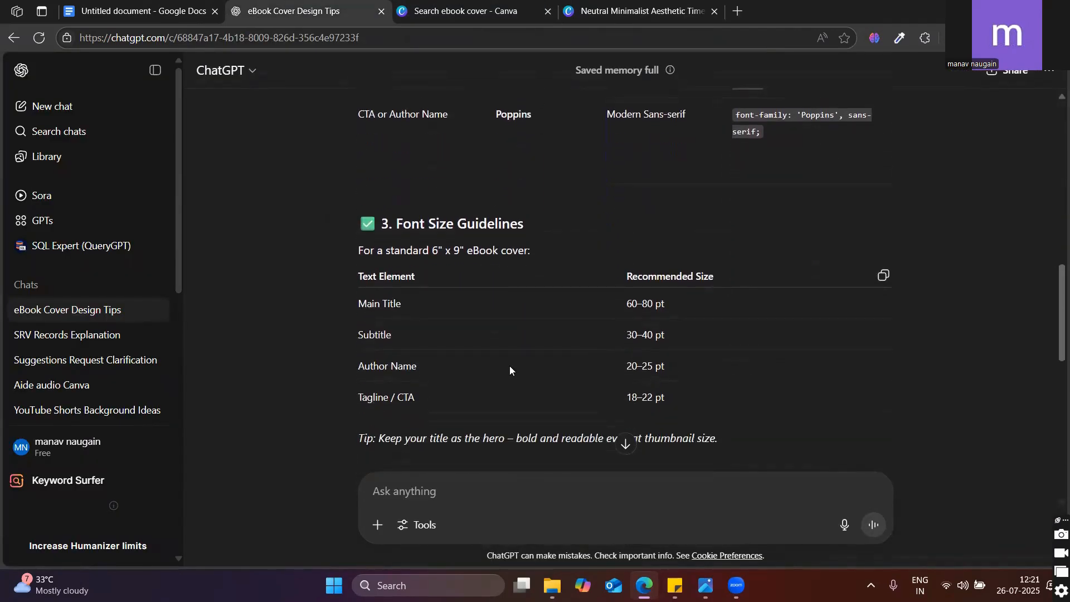
scroll(510, 366, up, 5)
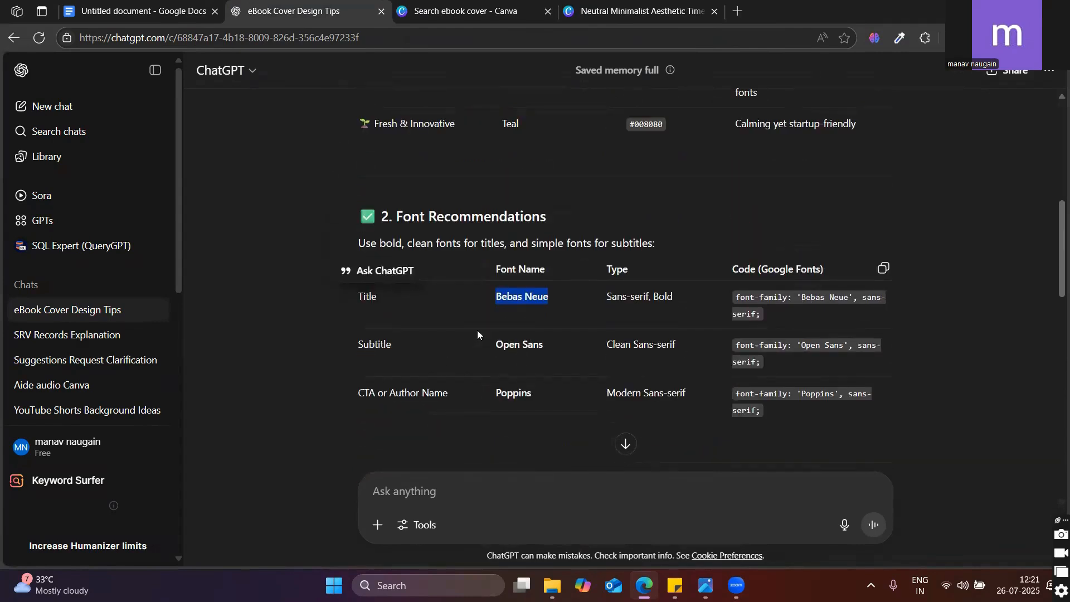
click(589, 3)
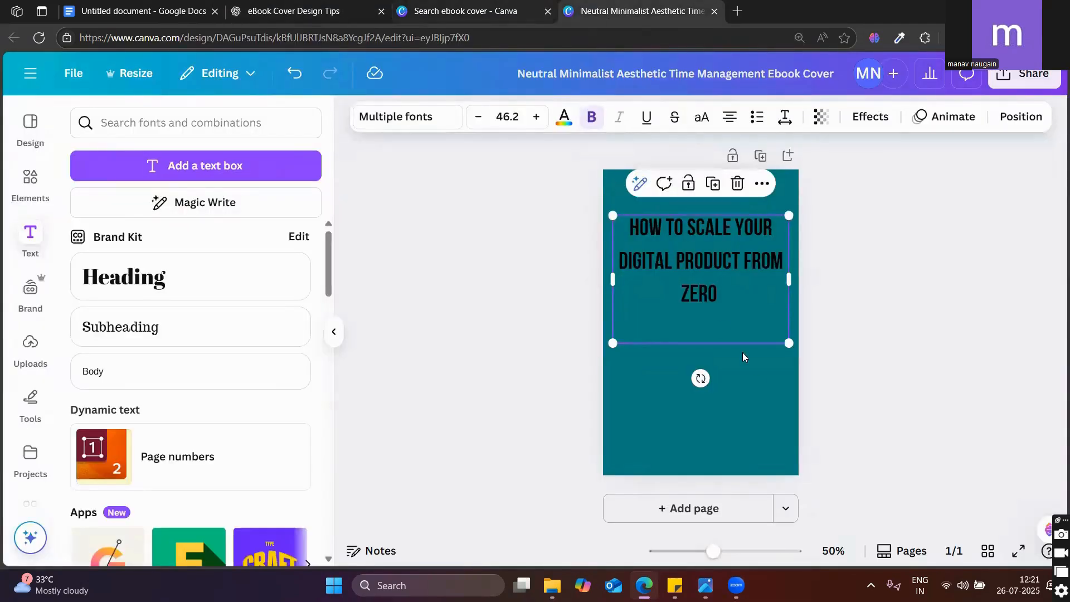
drag(788, 344, 794, 350)
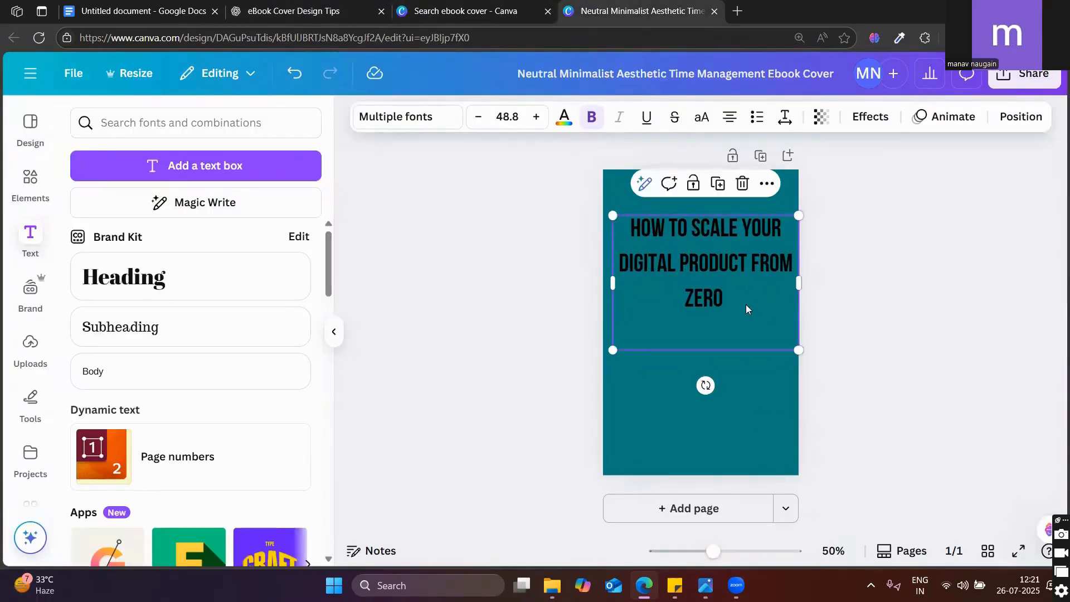
Step: Review ChatGPT's font, size, colour and example layout suggestions and compare them with the Canva cover
click(320, 5)
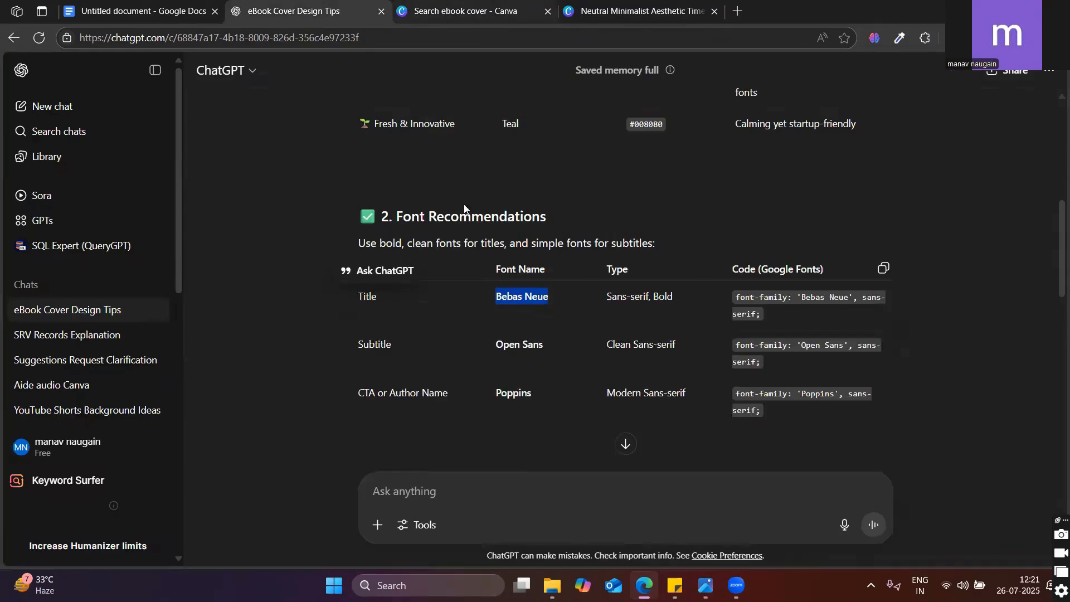
scroll(507, 354, down, 4)
scroll(507, 352, down, 3)
scroll(507, 353, up, 4)
scroll(507, 355, down, 8)
scroll(507, 362, down, 5)
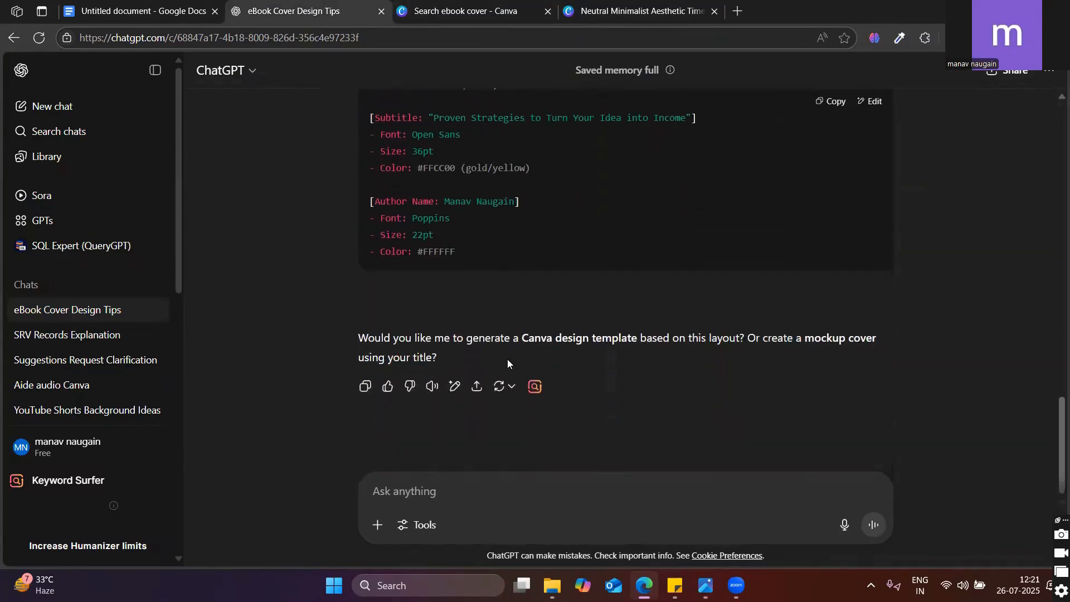
scroll(507, 362, up, 4)
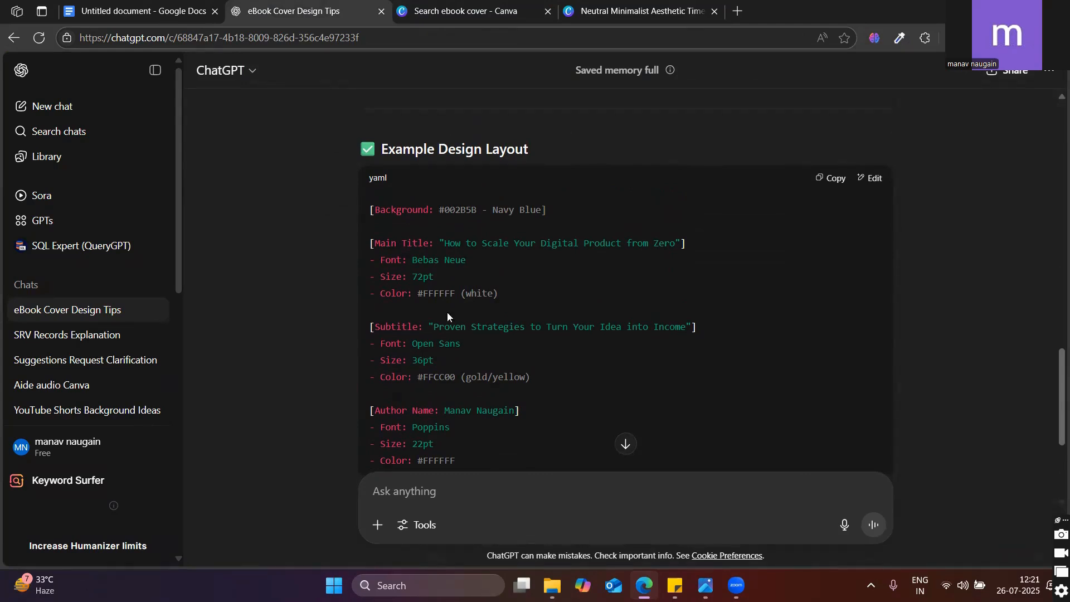
scroll(447, 312, up, 10)
scroll(489, 339, down, 5)
double_click(522, 278)
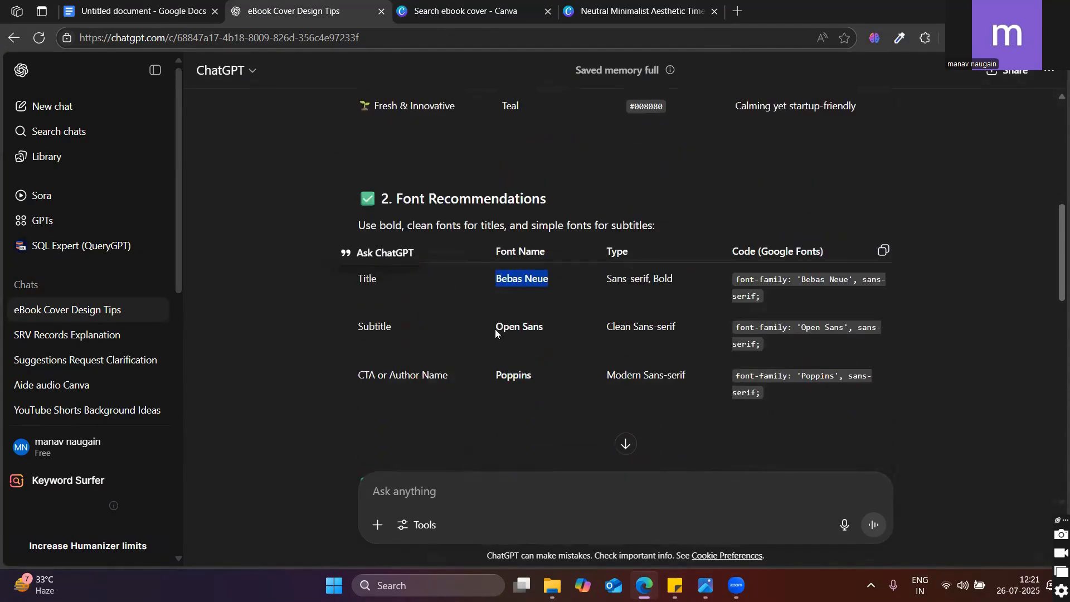
scroll(557, 418, up, 3)
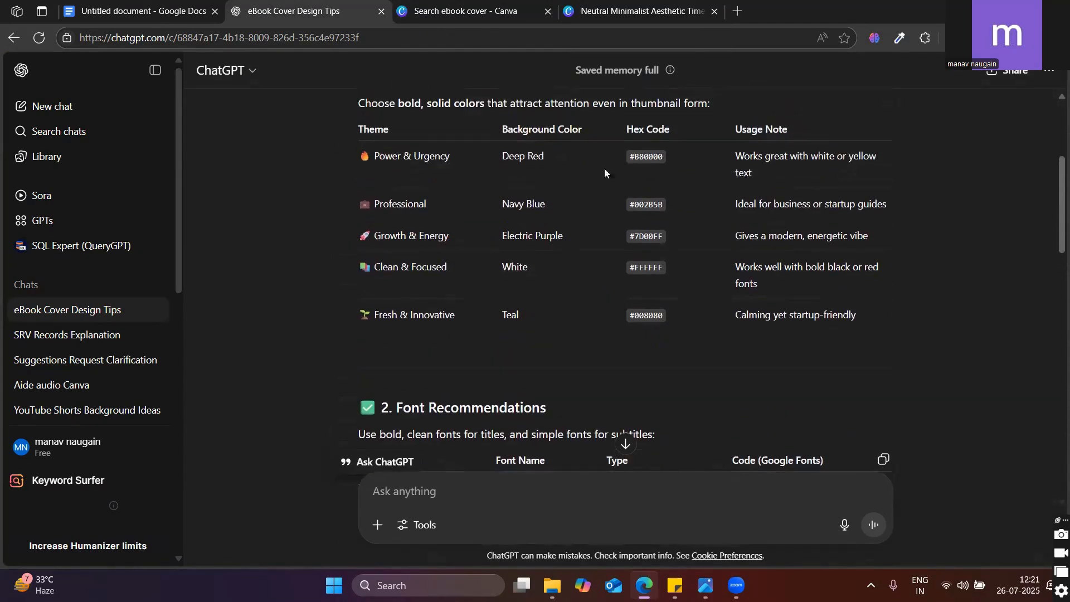
click(489, 8)
click(641, 11)
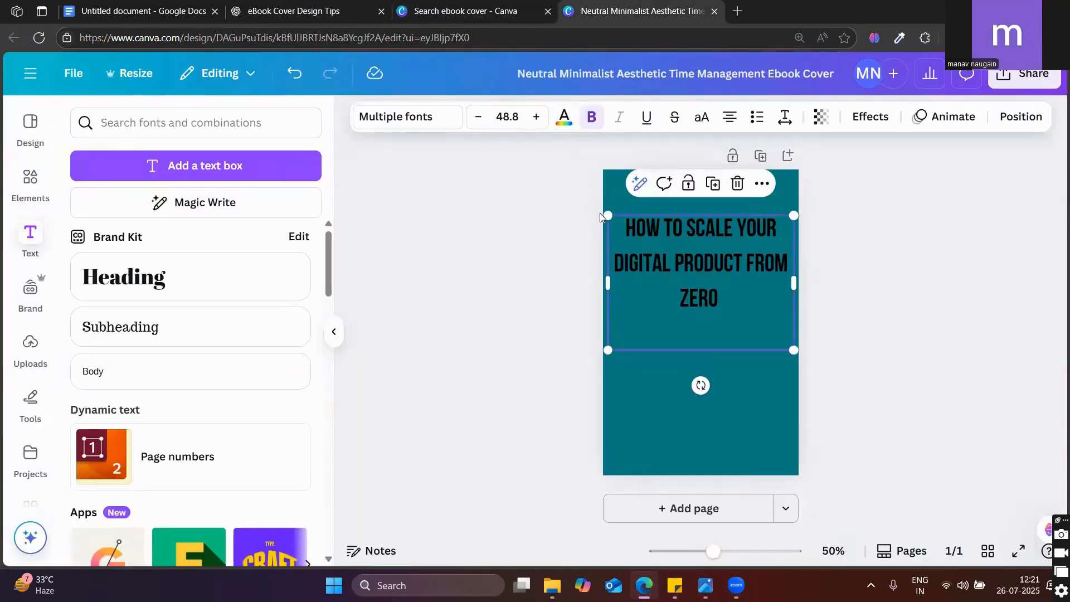
click(654, 449)
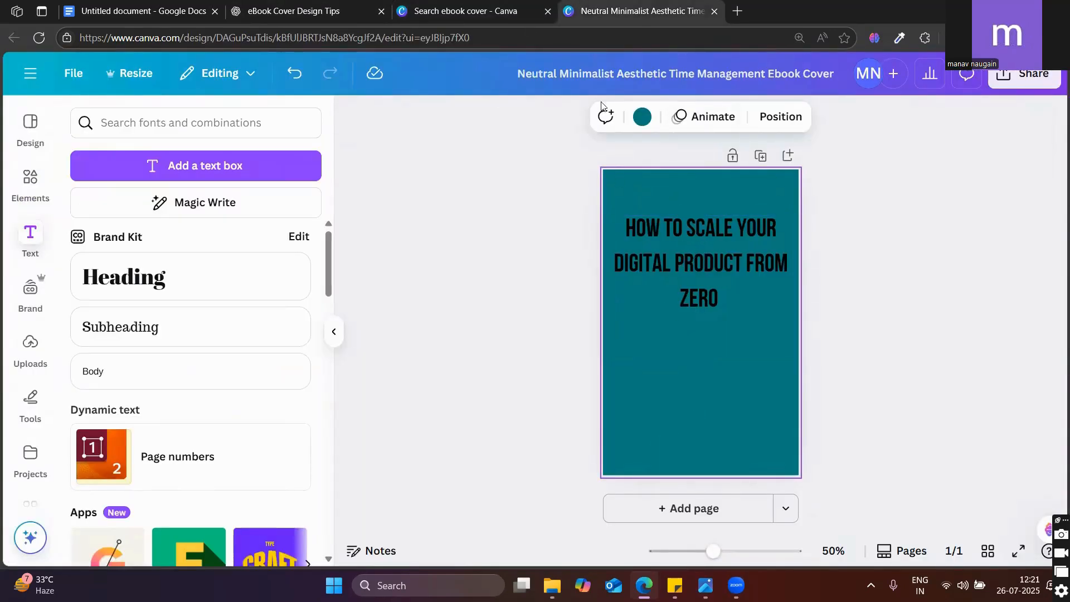
Step: Copy the Teal hex code #008080 from ChatGPT's background colour table
click(304, 10)
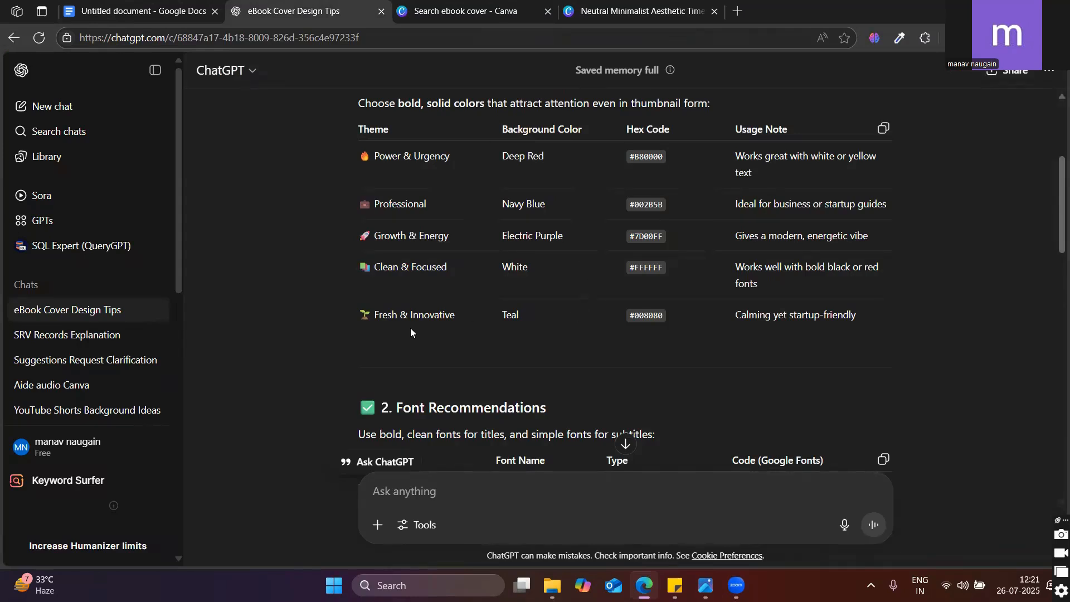
drag(367, 317, 903, 312)
key(ctrl+c)
click(603, 424)
drag(673, 314, 640, 313)
key(ctrl+c)
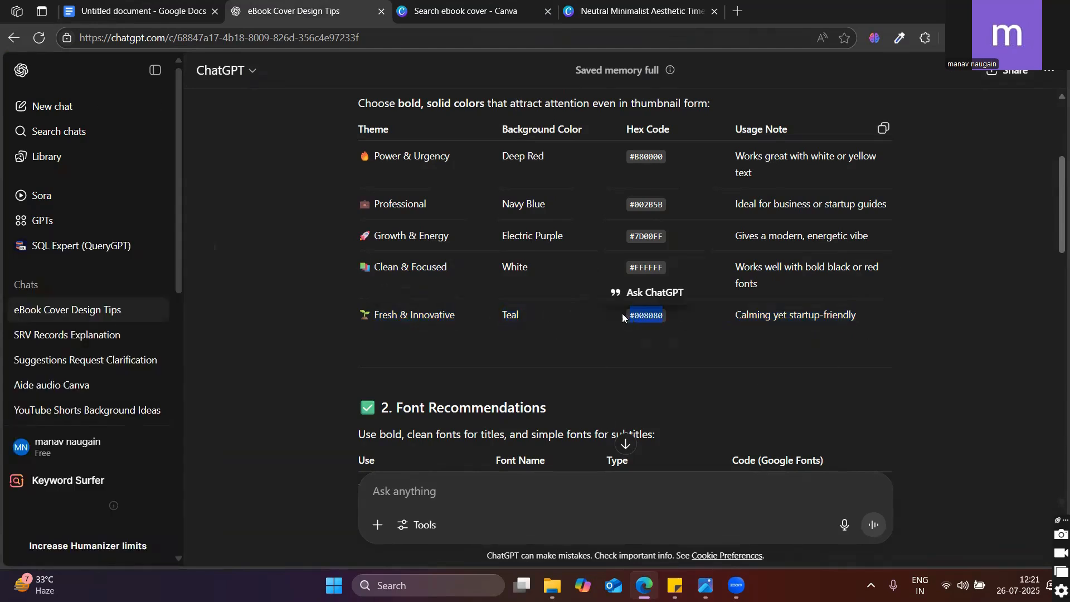
Step: Ask ChatGPT "#008080 i have taken this code i need heading colour suggestion"
scroll(534, 404, down, 3)
click(429, 481)
key(ctrl+v)
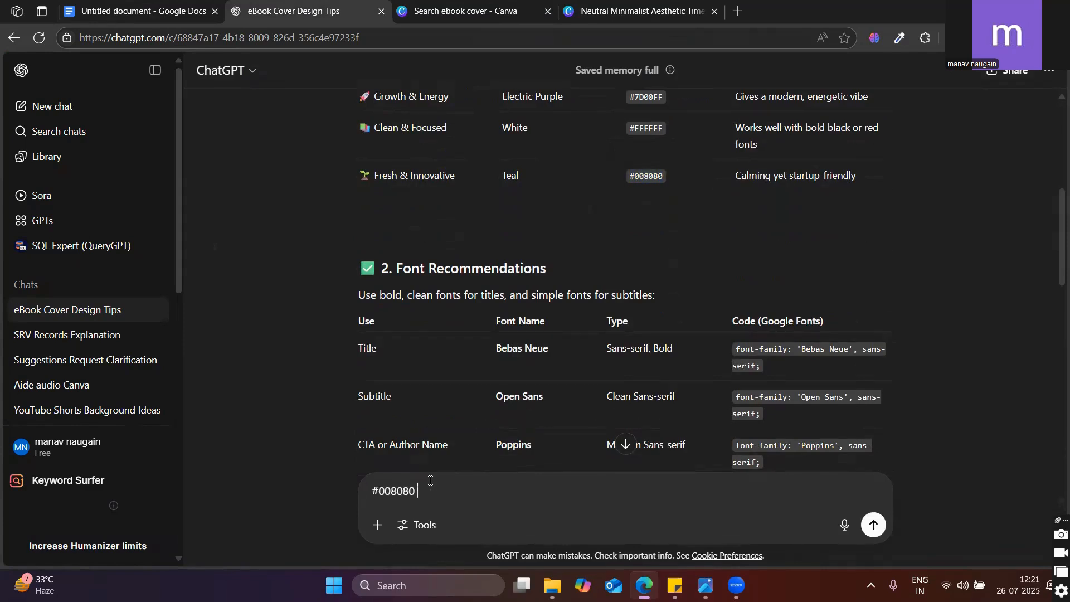
text(i have taken this code i need head)
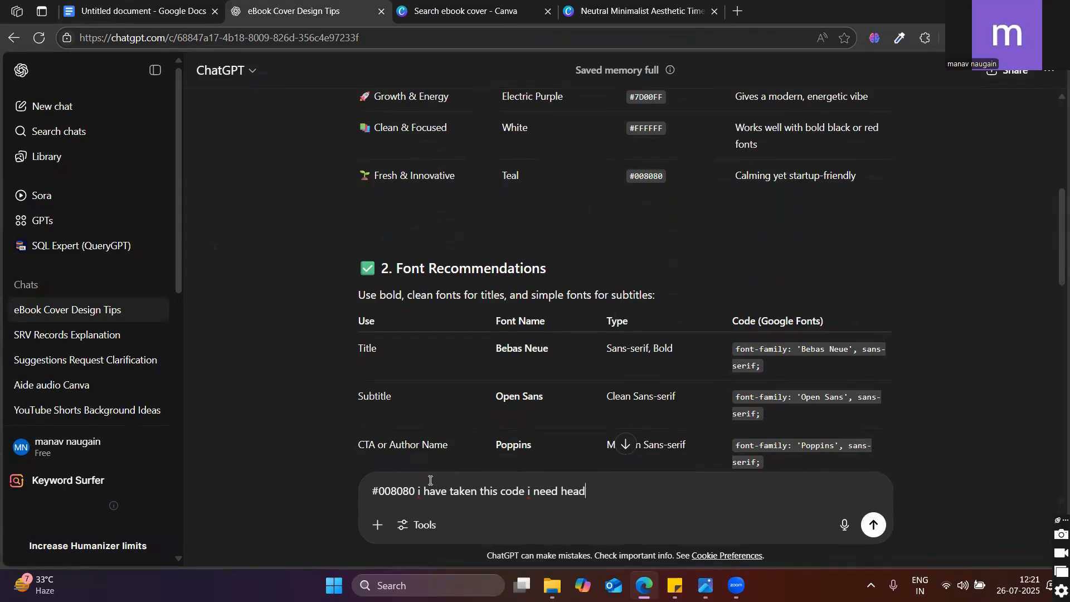
text(ng colour suggestion)
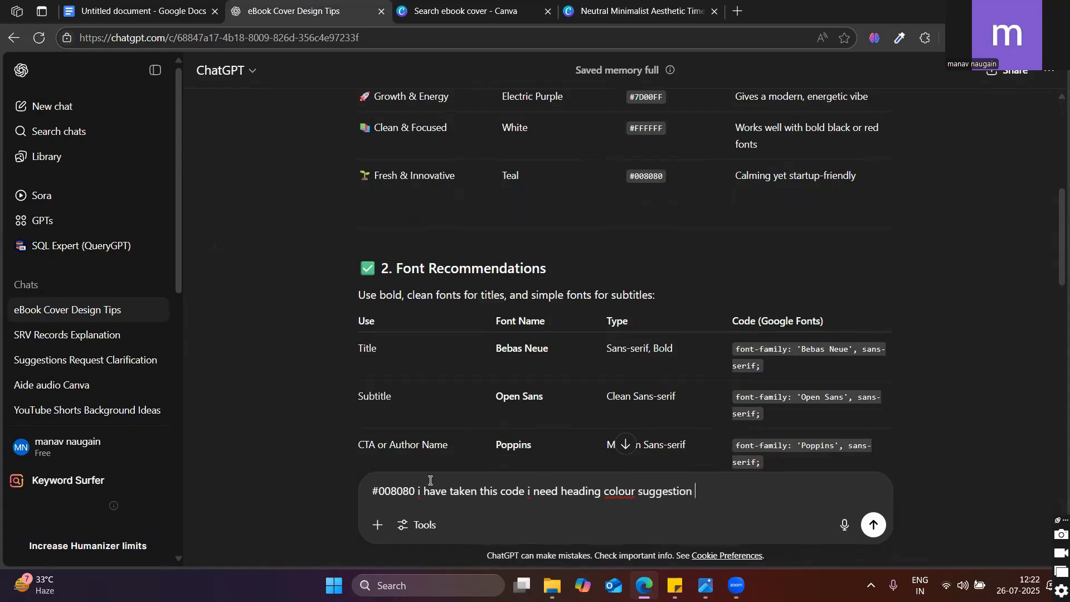
key(Return)
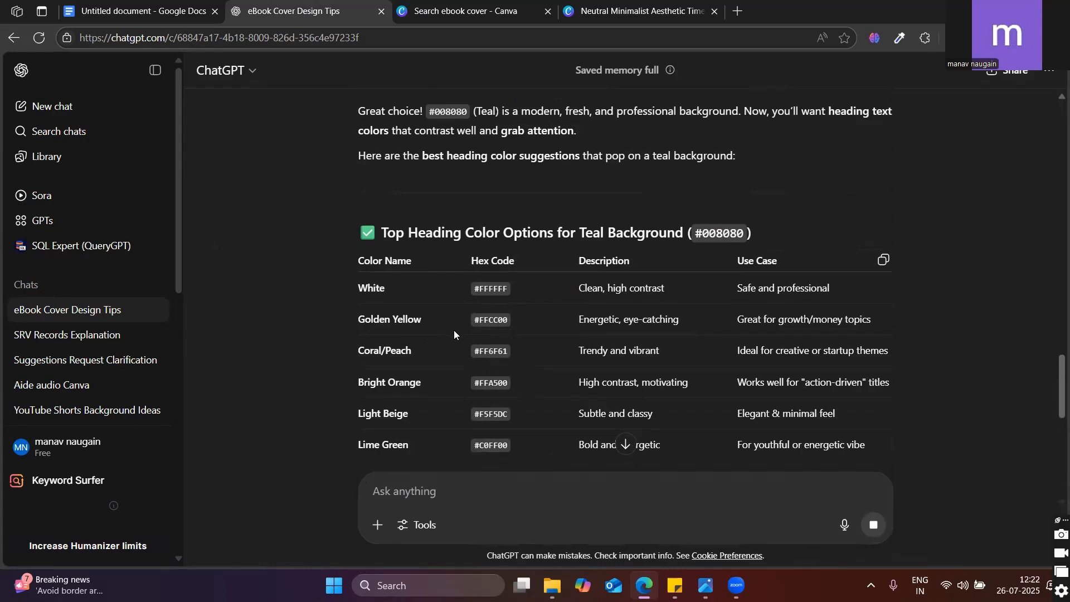
Step: Try the Lime Green code #C0FF00 from ChatGPT's heading colour table as the Canva cover title's text colour
scroll(483, 317, down, 1)
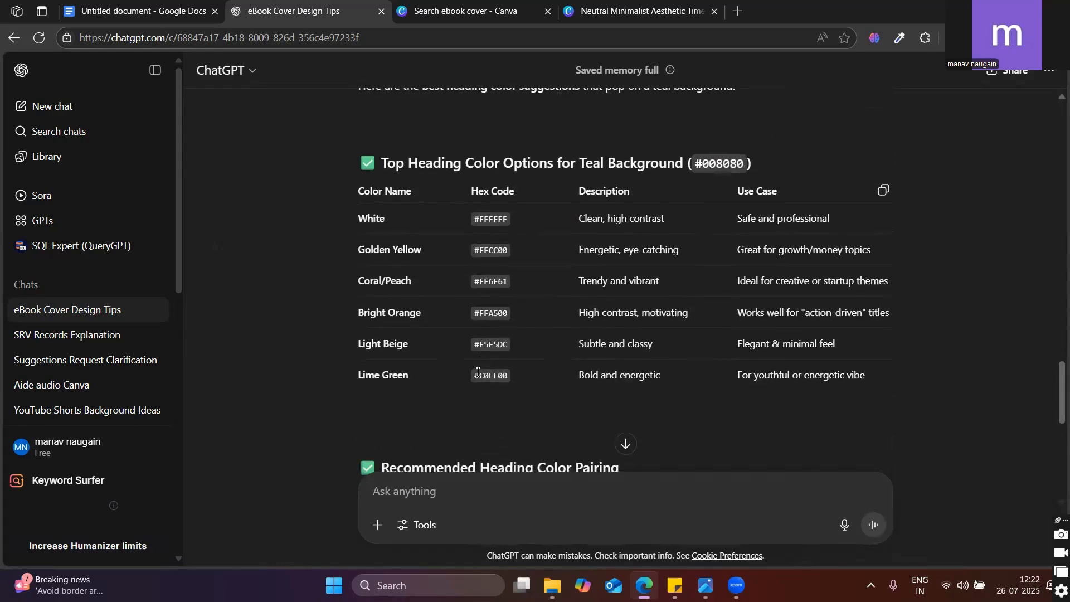
double_click(495, 374)
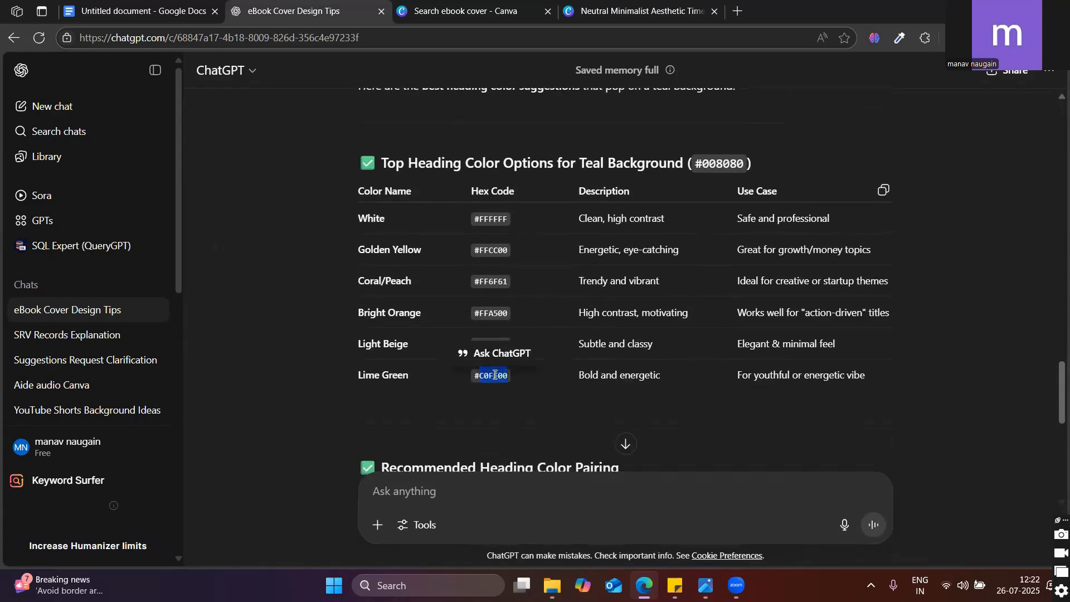
click(585, 5)
click(499, 6)
click(590, 3)
click(698, 265)
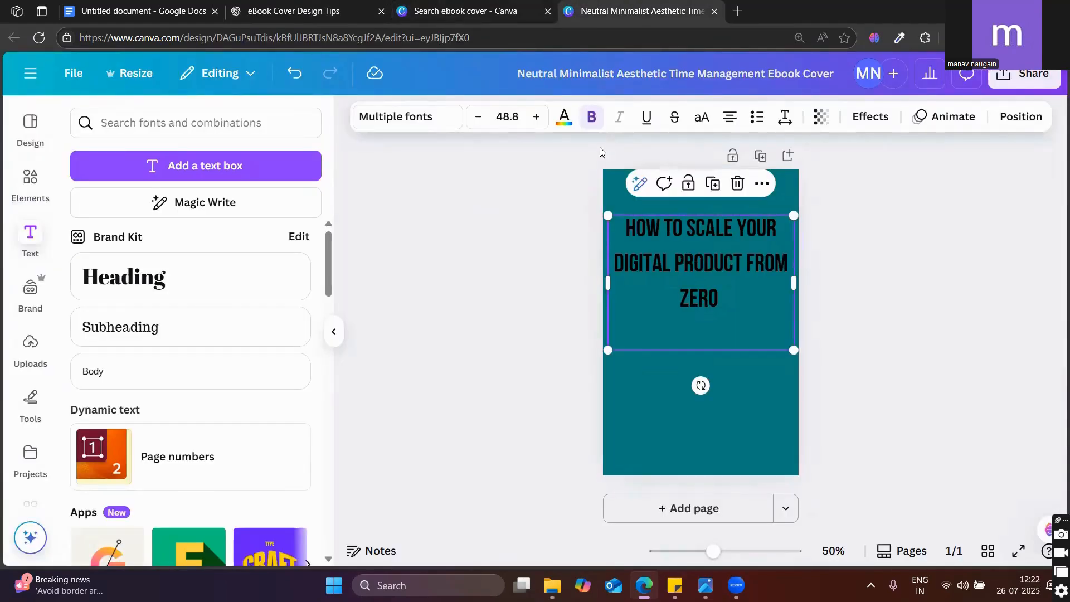
click(565, 114)
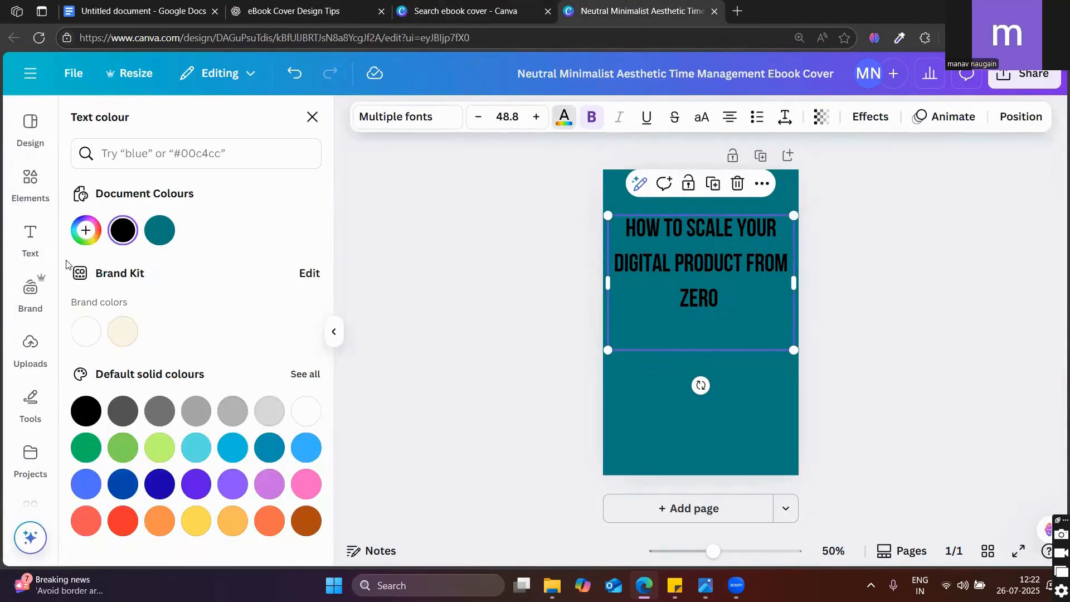
click(81, 231)
key(ctrl+v)
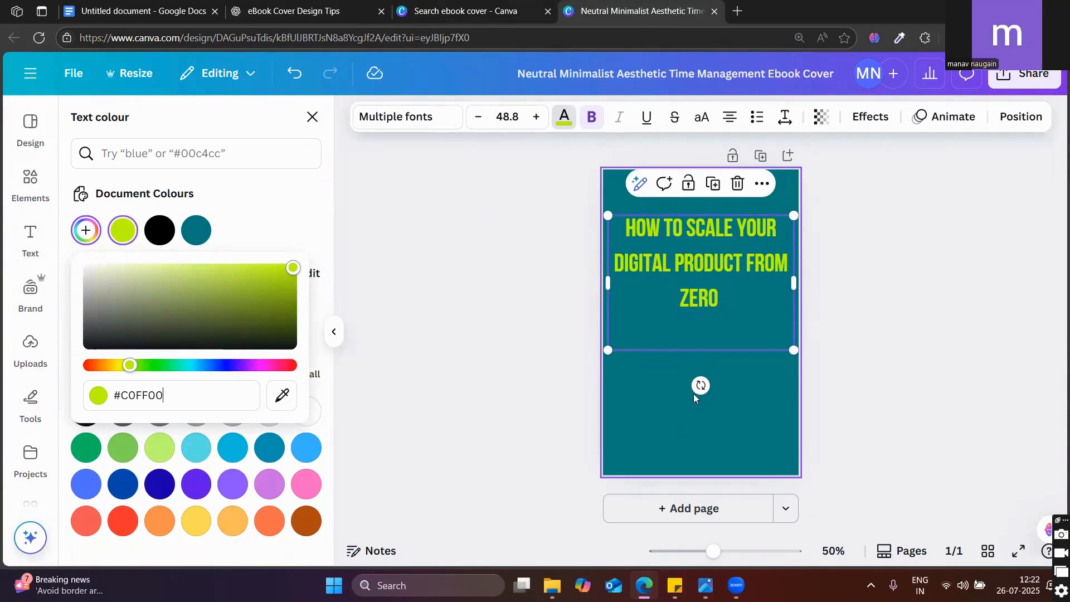
Step: Try the Light Beige code #F5F5DC from ChatGPT's heading colour table on the Canva cover title
click(280, 6)
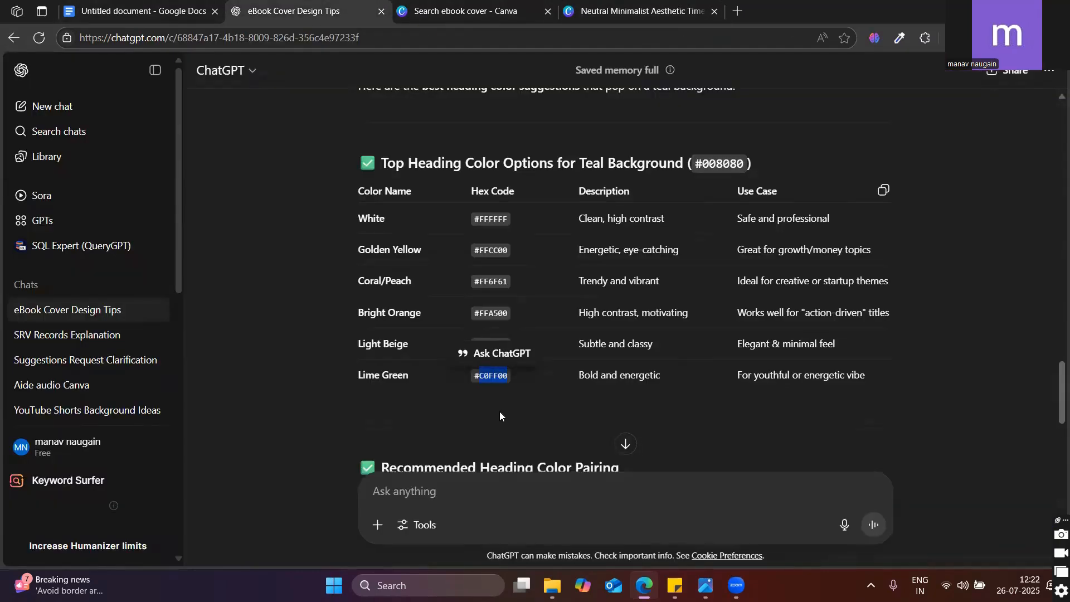
click(489, 356)
drag(479, 346, 508, 344)
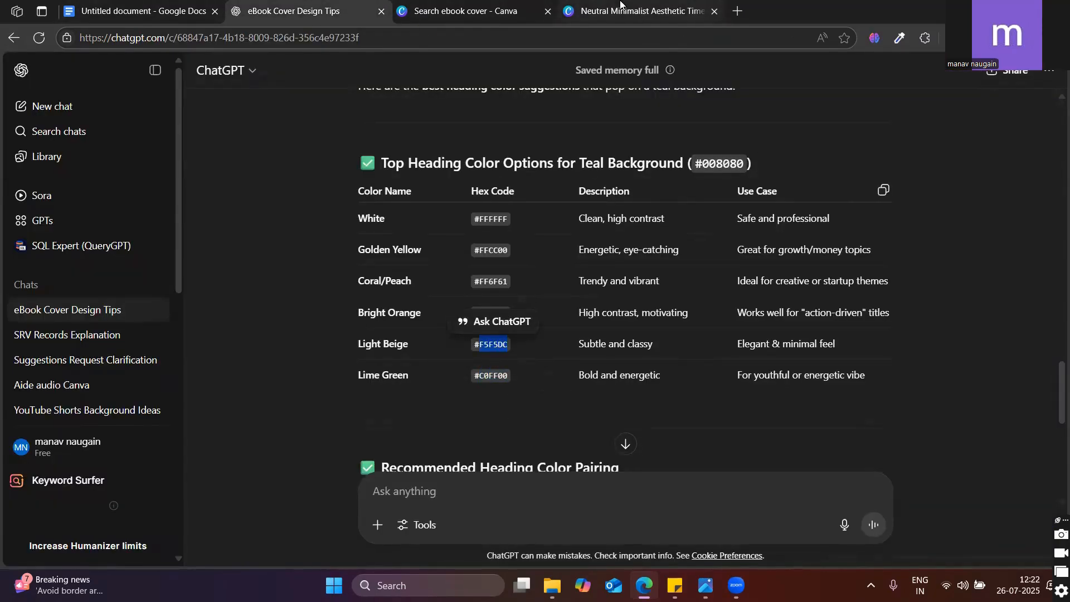
click(566, 10)
key(ctrl+v)
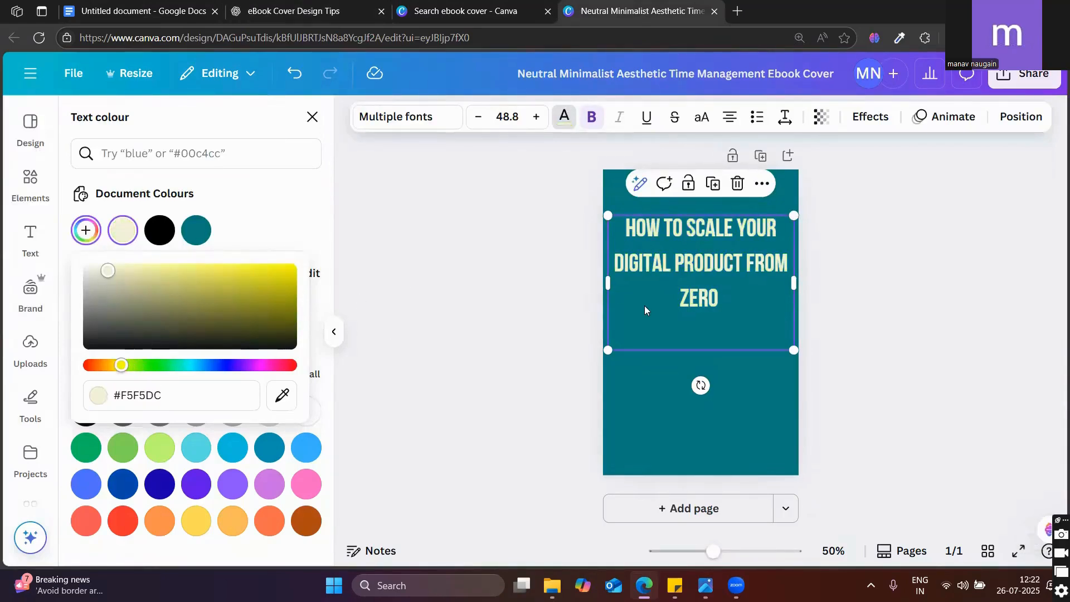
Step: Try the Coral/Peach code #FF6F61 from ChatGPT's heading colour table on the Canva cover title
click(353, 4)
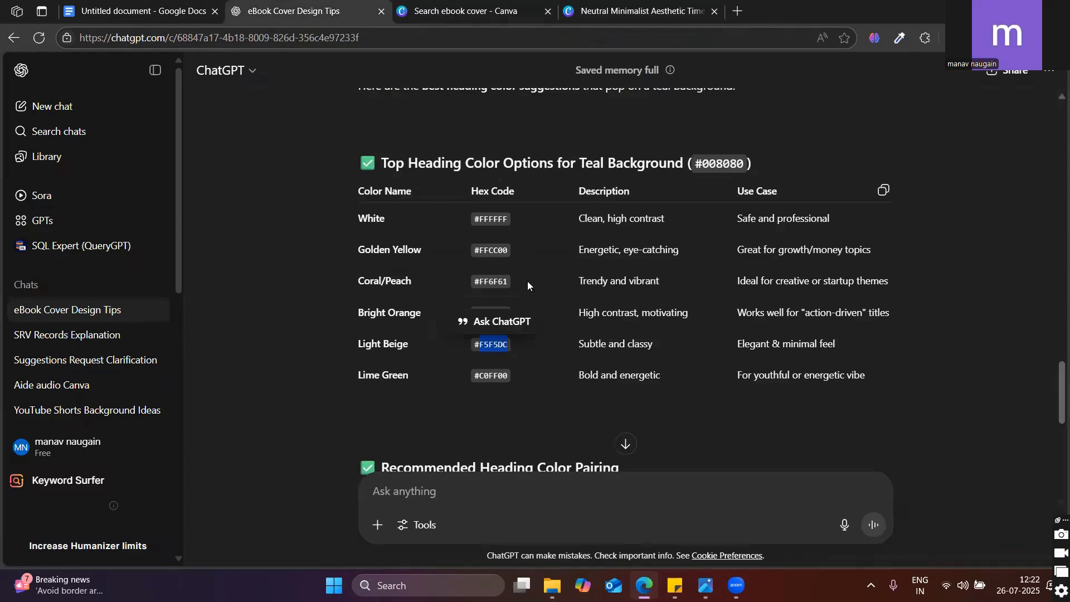
click(493, 279)
double_click(492, 281)
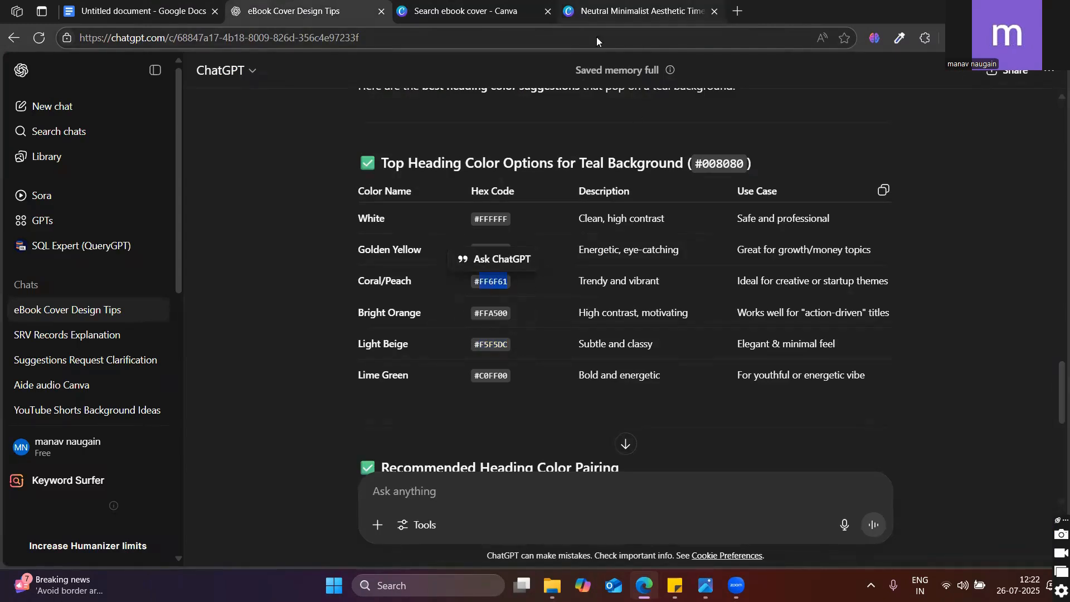
click(635, 12)
key(ctrl+v)
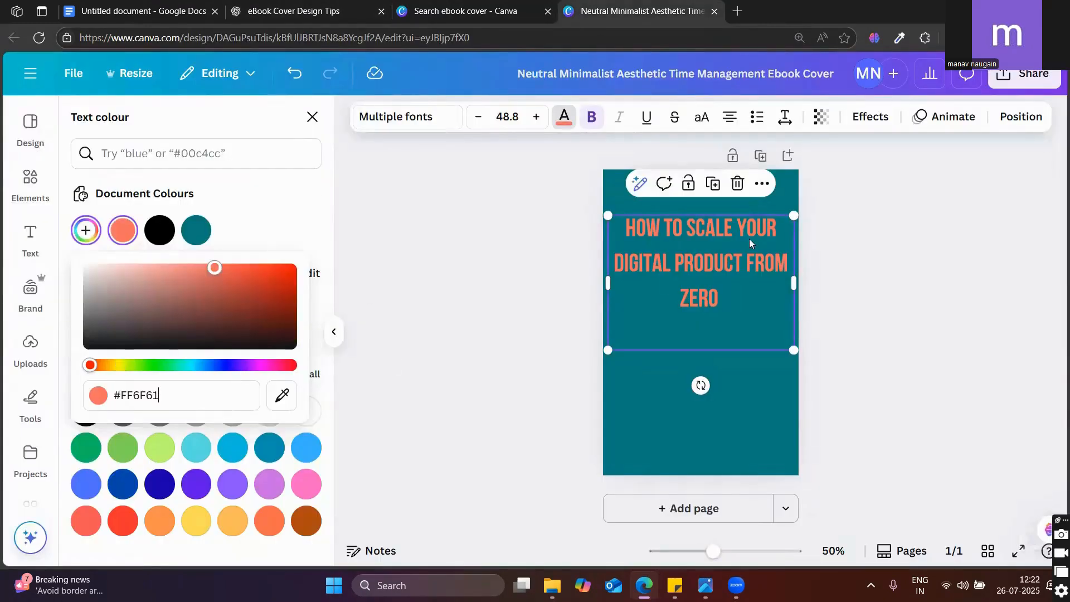
Step: Copy the Golden Yellow code #FFCC00 from ChatGPT's table and apply it as the Canva cover title's text colour
click(517, 6)
click(275, 10)
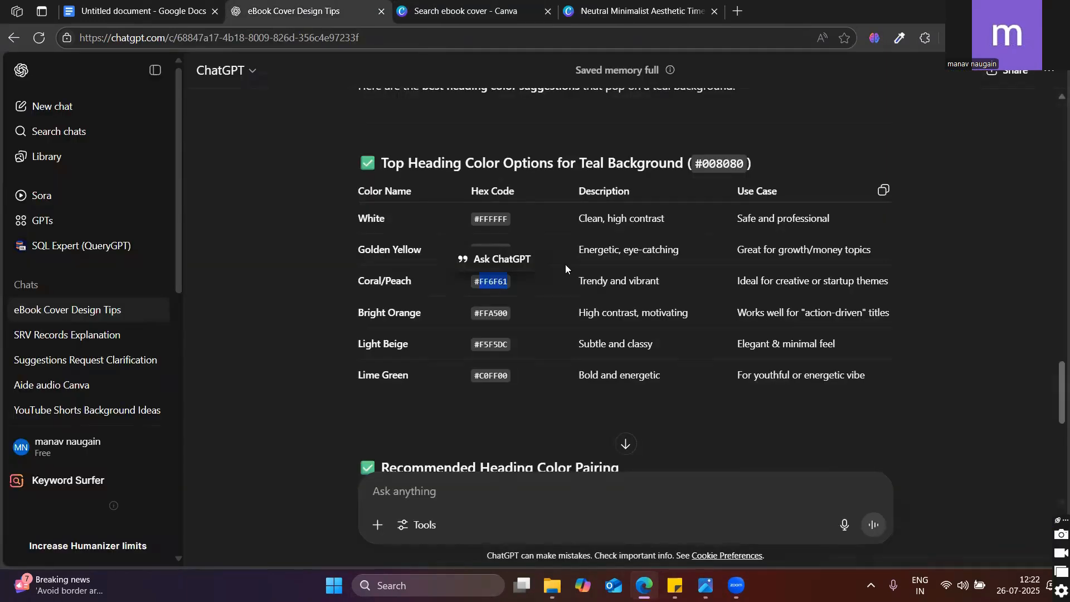
click(537, 289)
double_click(491, 252)
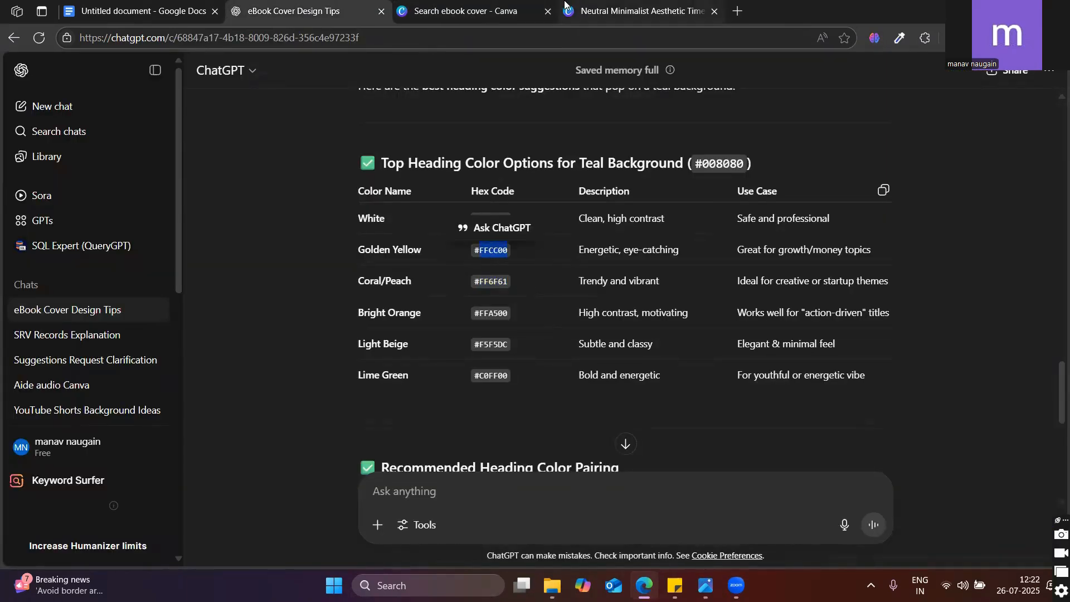
click(641, 11)
key(ctrl+v)
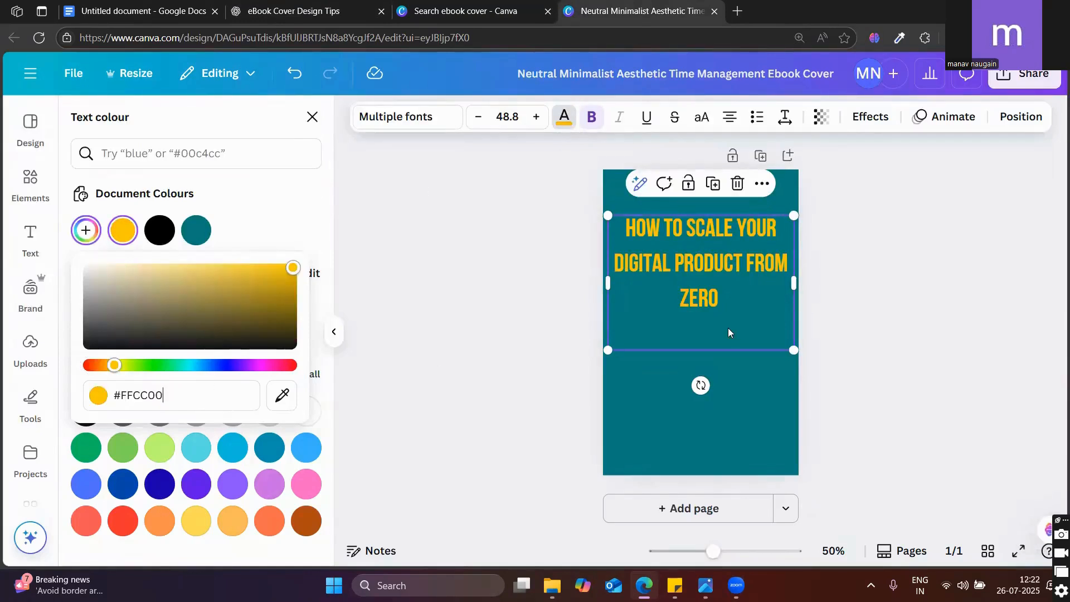
Step: Enlarge the cover title to about size 56.4 across three lines and centre it in the cover's upper half
mouse_move(794, 350)
mouse_down()
mouse_move(762, 307)
mouse_move(794, 331)
mouse_up()
mouse_move(609, 278)
mouse_down()
mouse_move(653, 276)
mouse_move(610, 276)
mouse_move(622, 277)
mouse_up()
drag(619, 210, 596, 194)
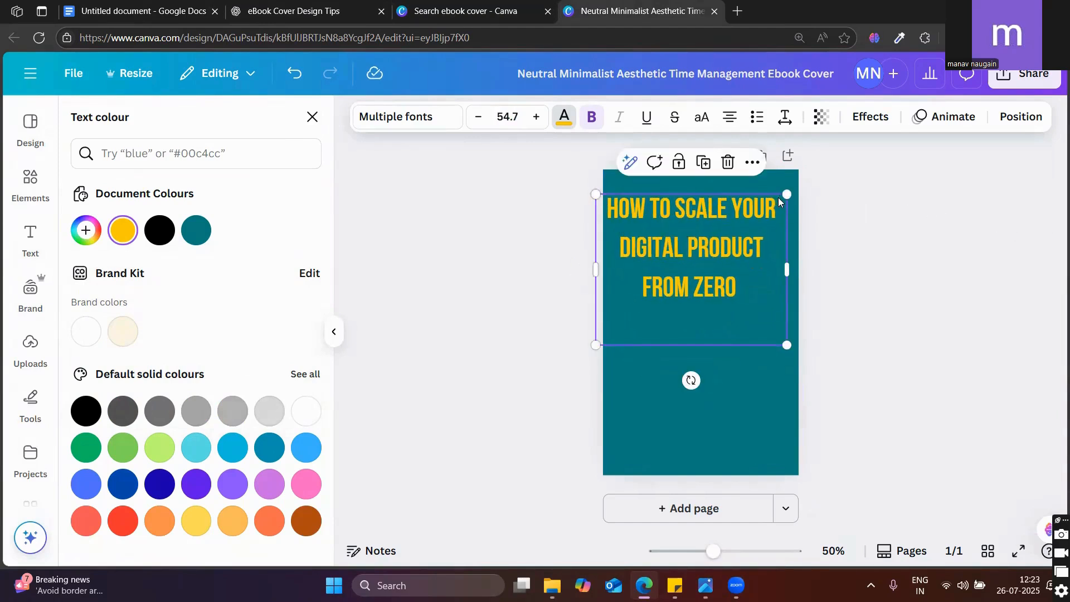
drag(790, 190, 796, 185)
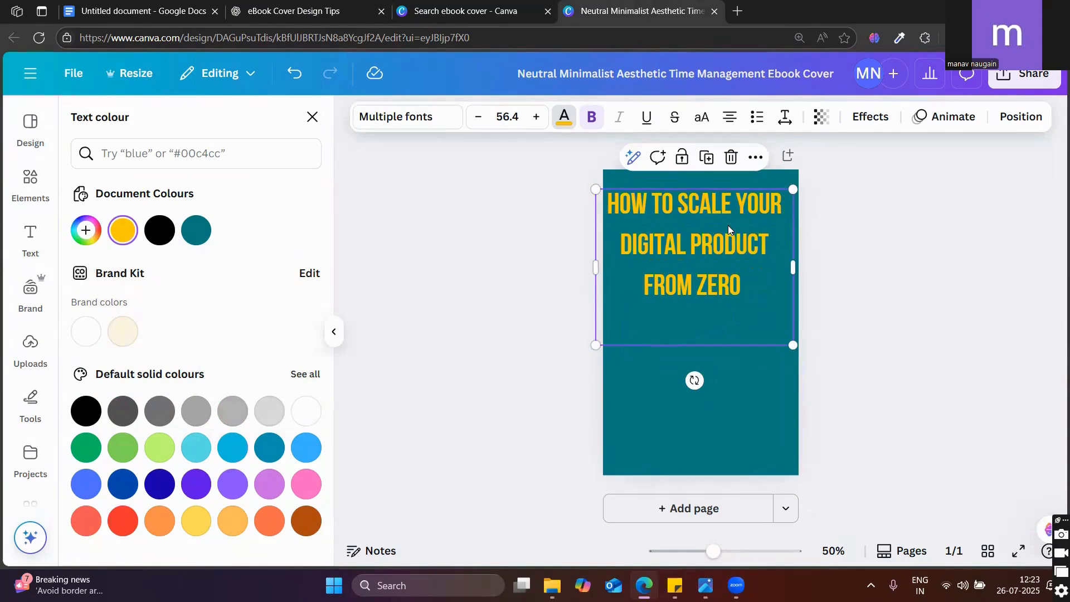
drag(729, 226, 734, 250)
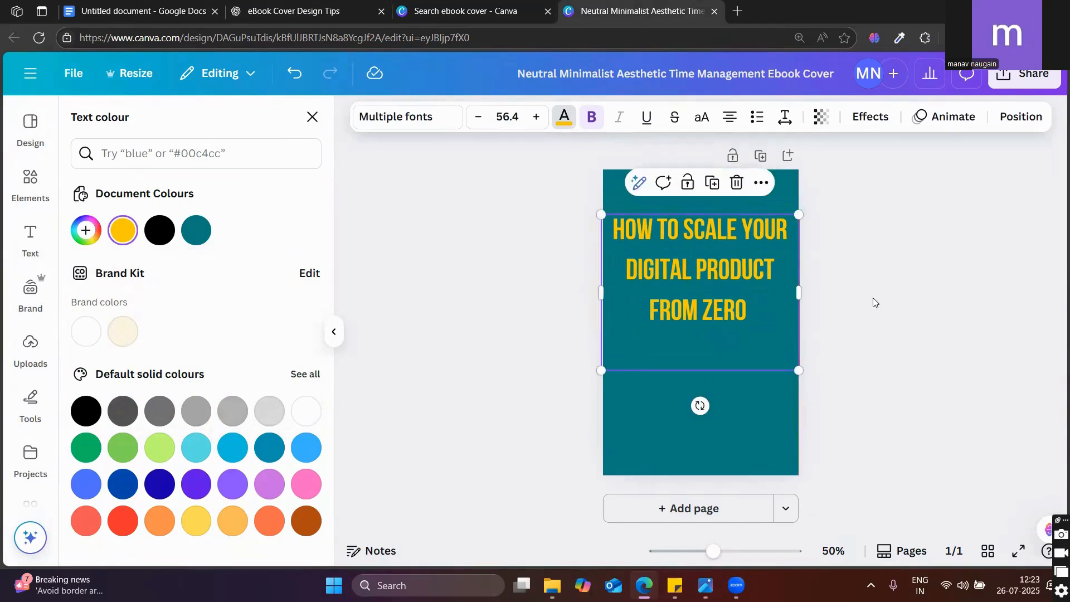
Step: Search the design elements for "digital product" and show all matching graphics
click(30, 239)
click(30, 180)
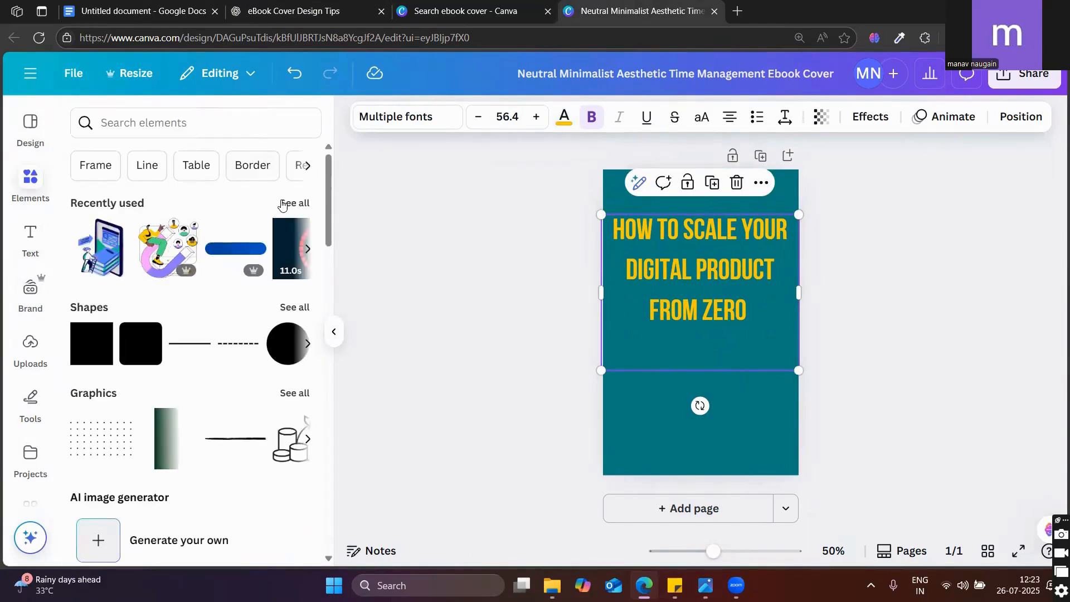
click(283, 204)
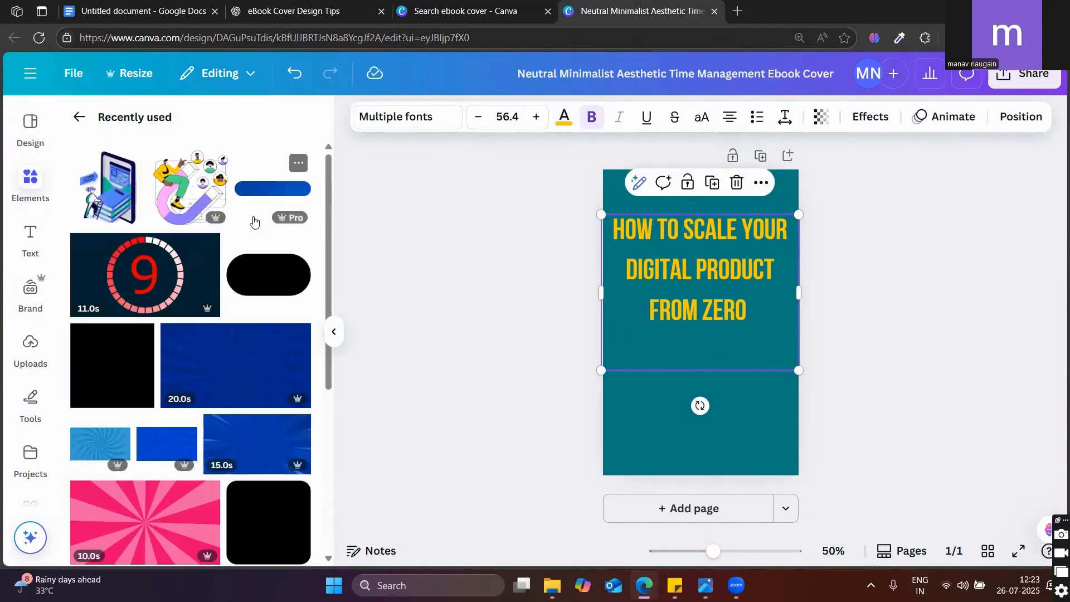
click(78, 111)
click(141, 124)
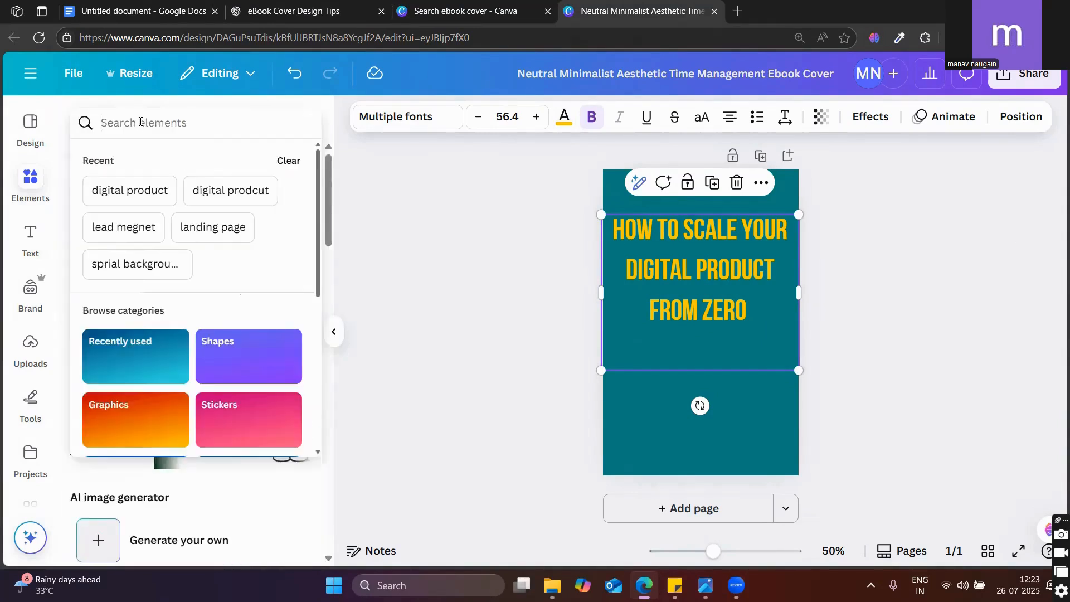
click(131, 191)
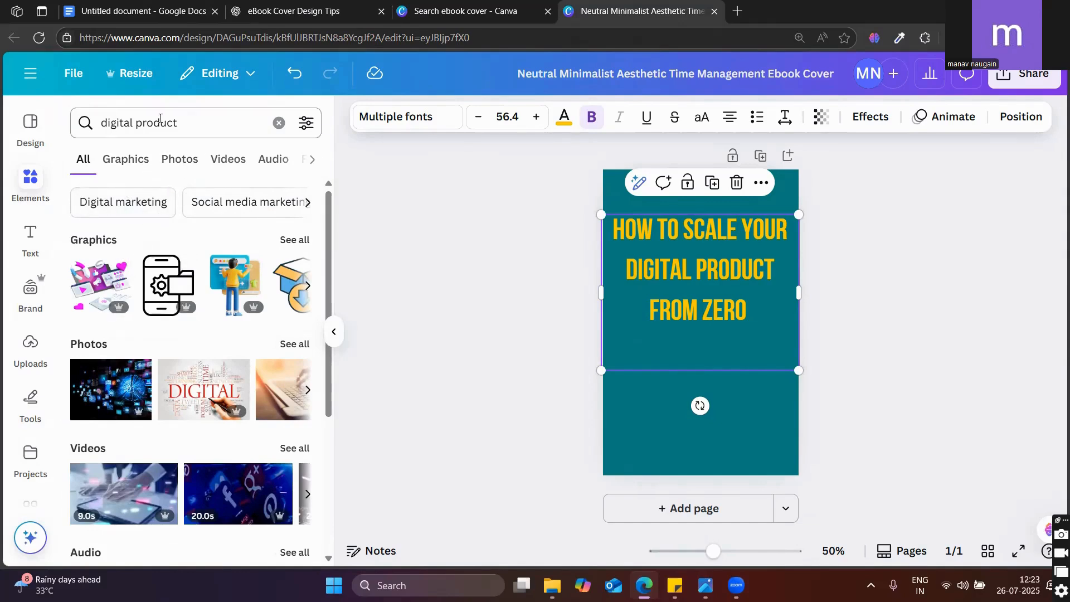
click(294, 240)
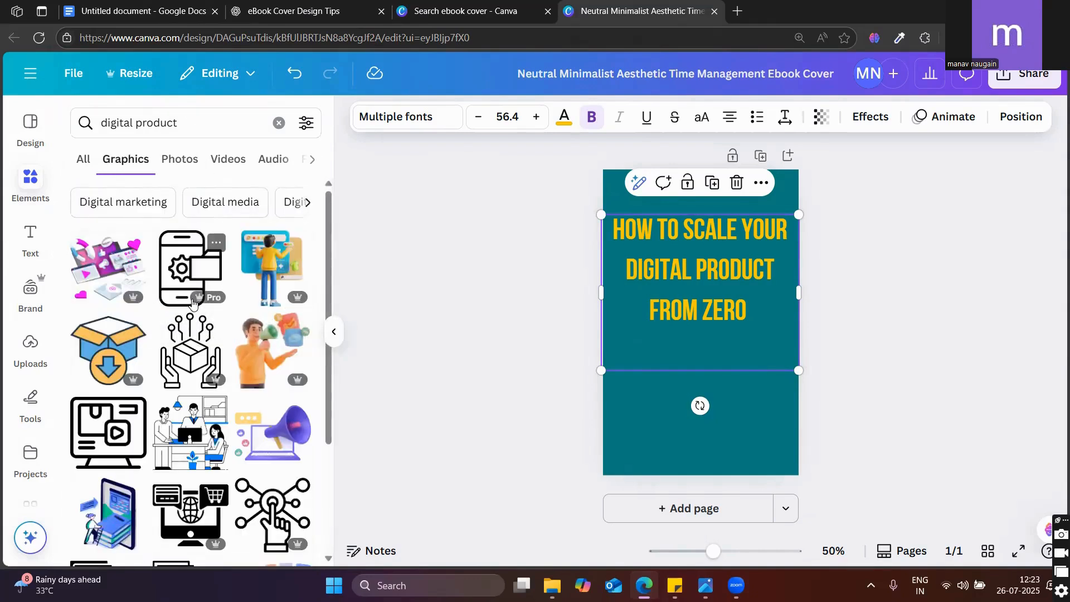
Step: Place the free illustration of a phone with stacked books below the title, and shift the title slightly upwards
scroll(268, 358, down, 1)
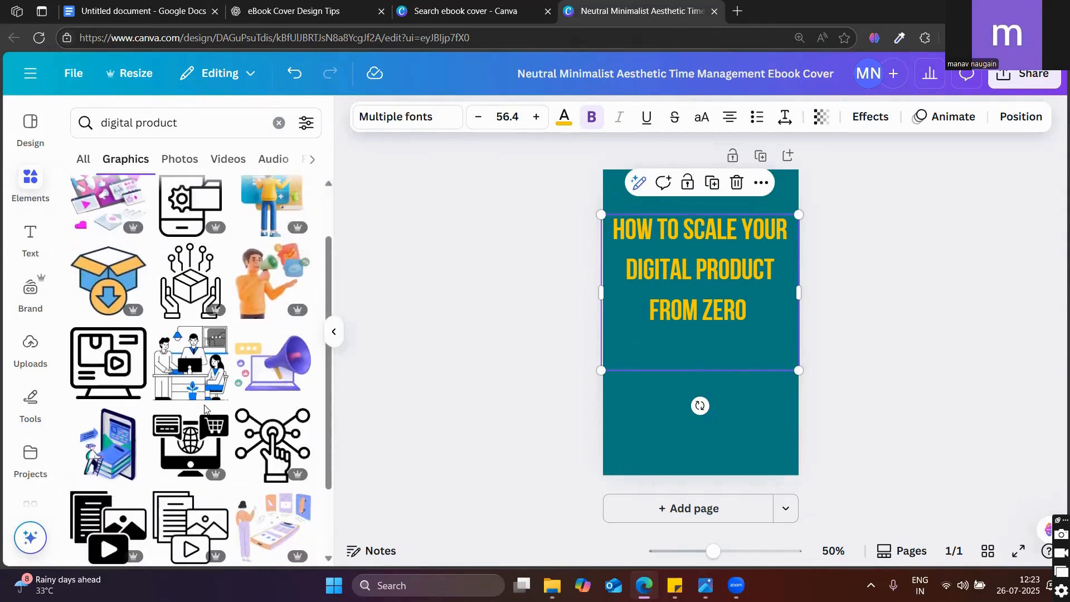
scroll(172, 438, down, 1)
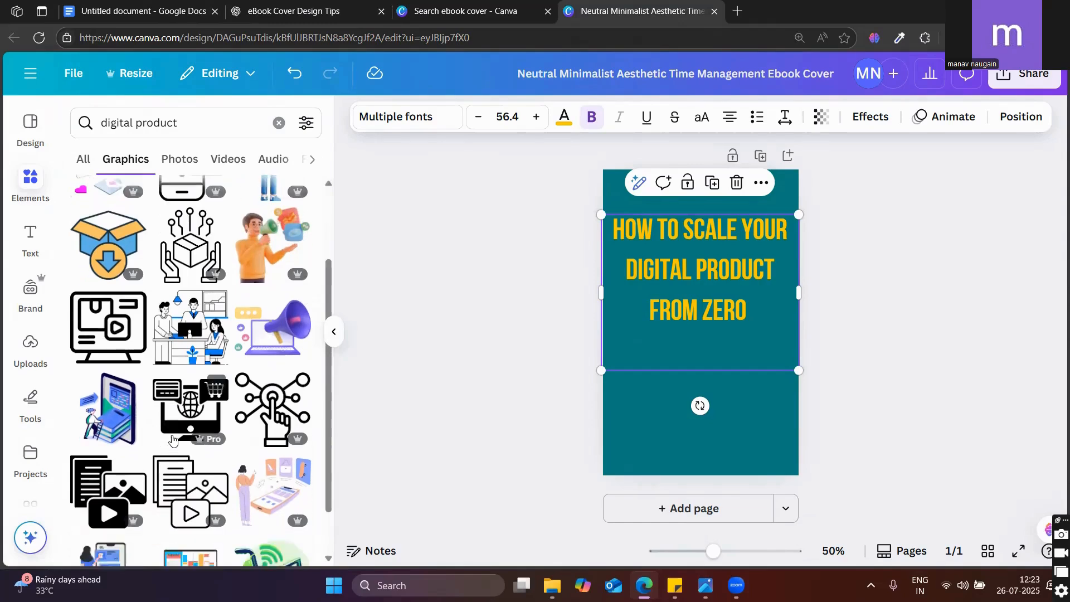
scroll(95, 388, down, 2)
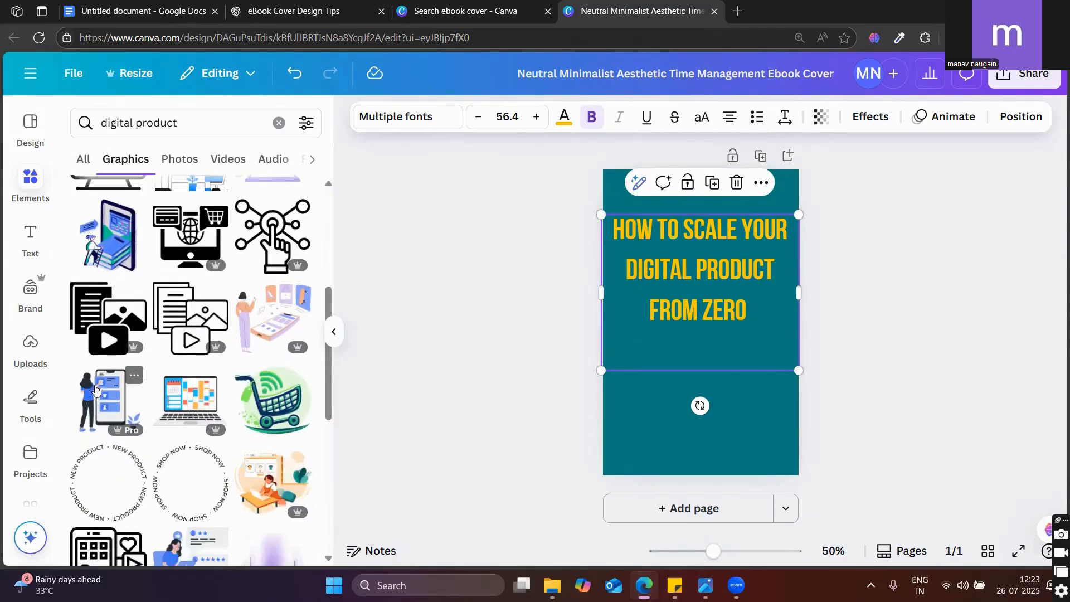
scroll(88, 350, up, 2)
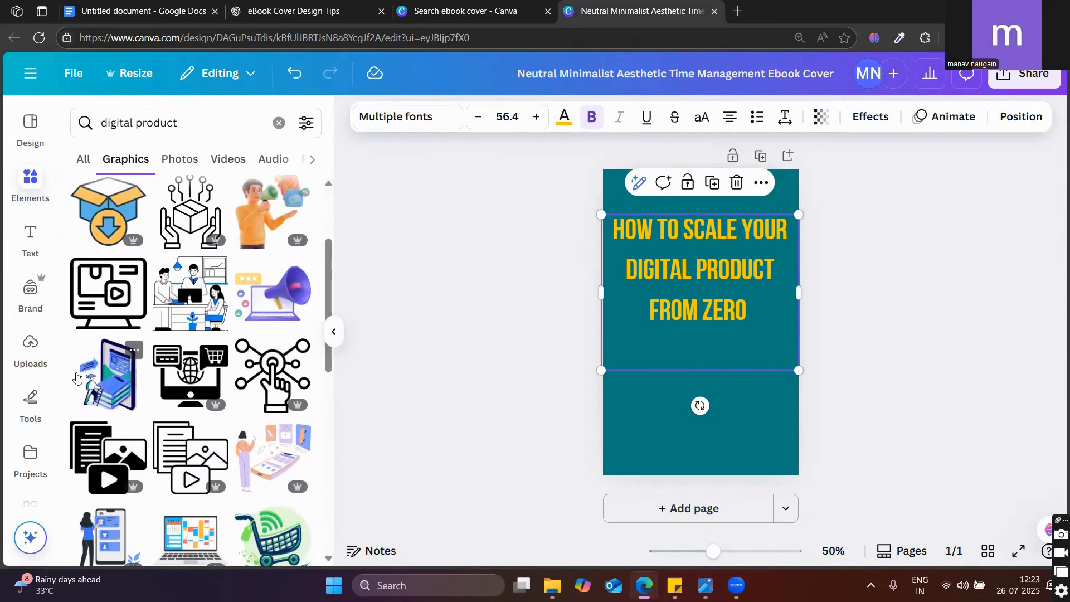
drag(89, 376, 764, 458)
drag(710, 406, 704, 396)
click(711, 277)
click(915, 301)
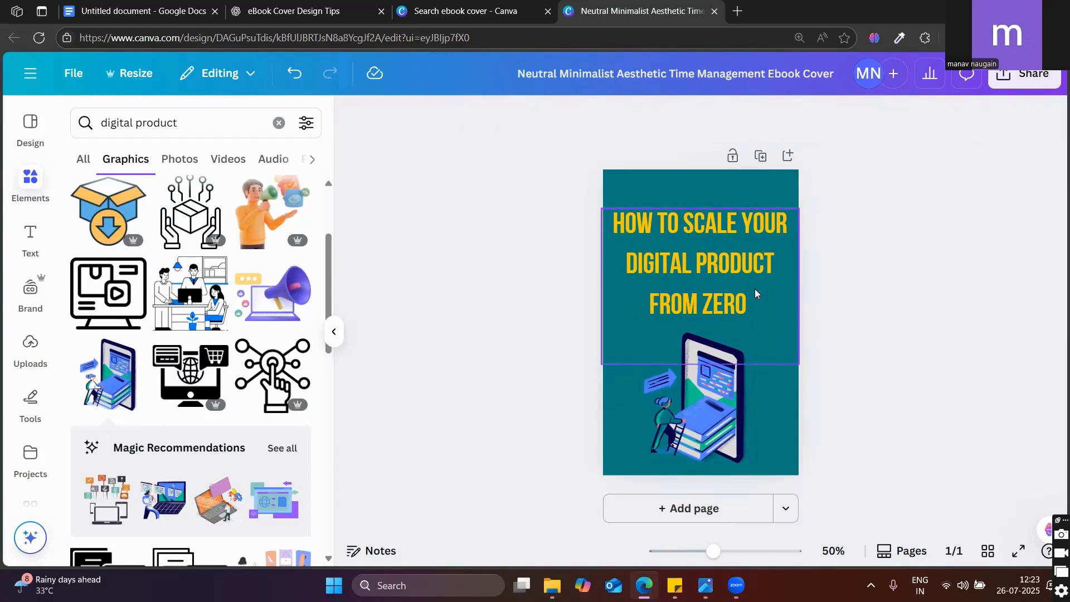
Step: Download the finished ebook cover as a PNG
click(1024, 74)
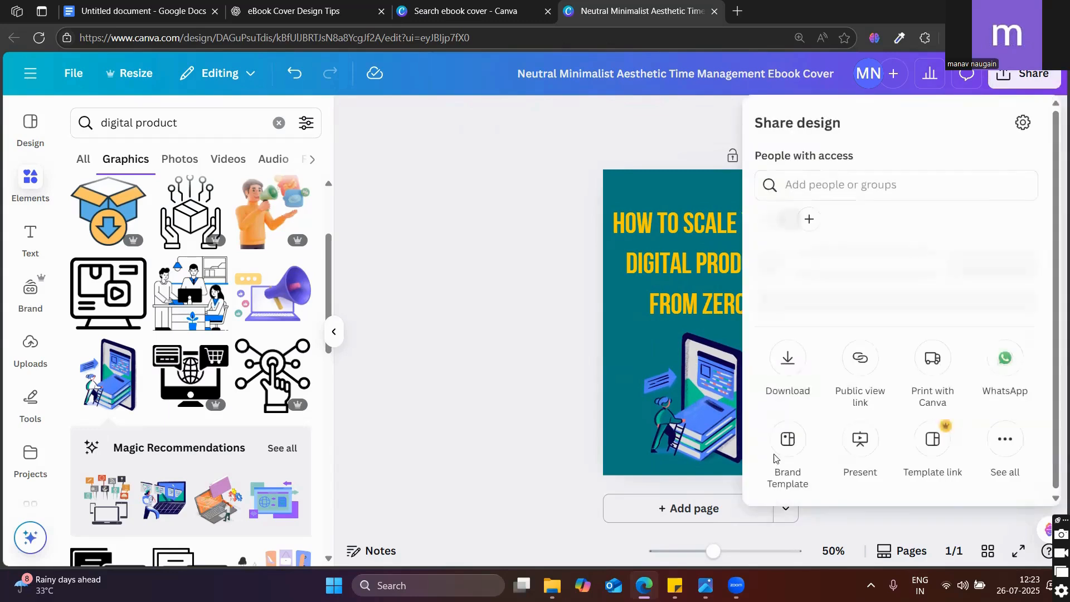
click(787, 378)
click(839, 430)
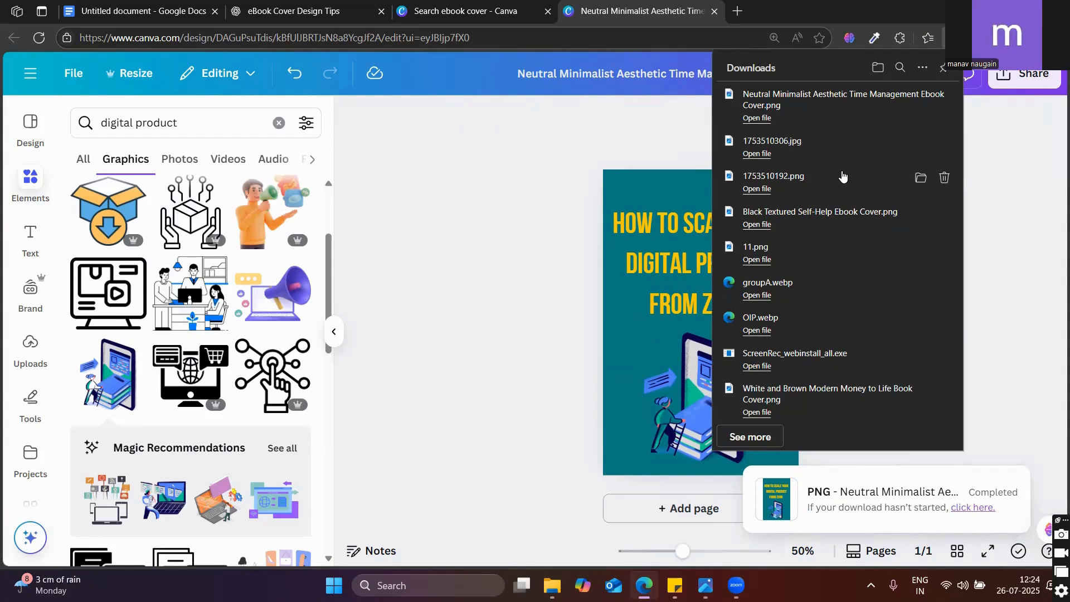
Step: Open the diybookcovers.com/3Dmockups link from the Google Docs notes and browse the Single mockup templates
click(114, 6)
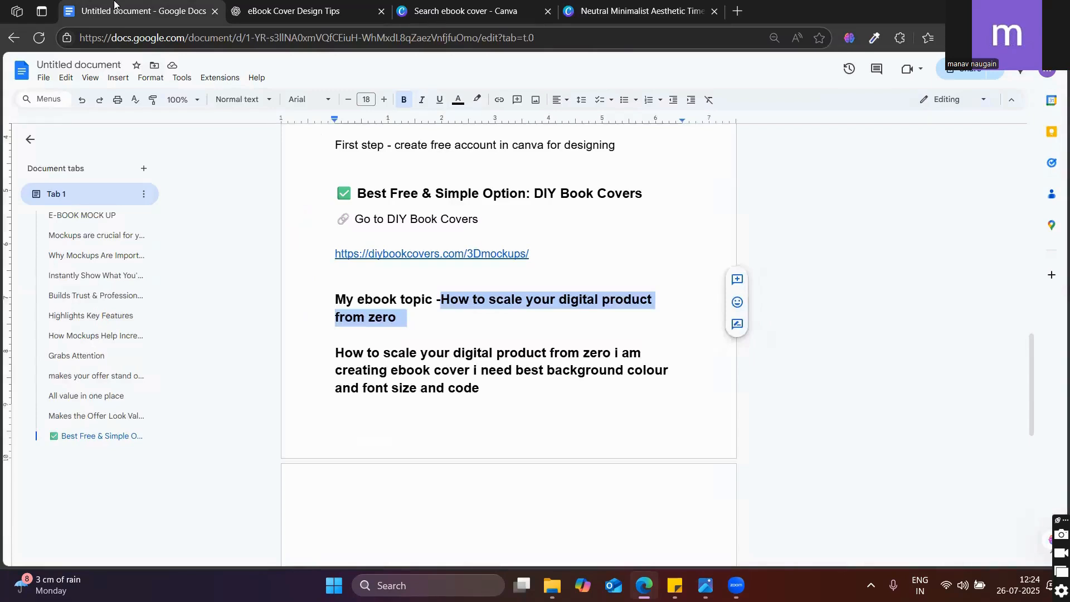
click(416, 275)
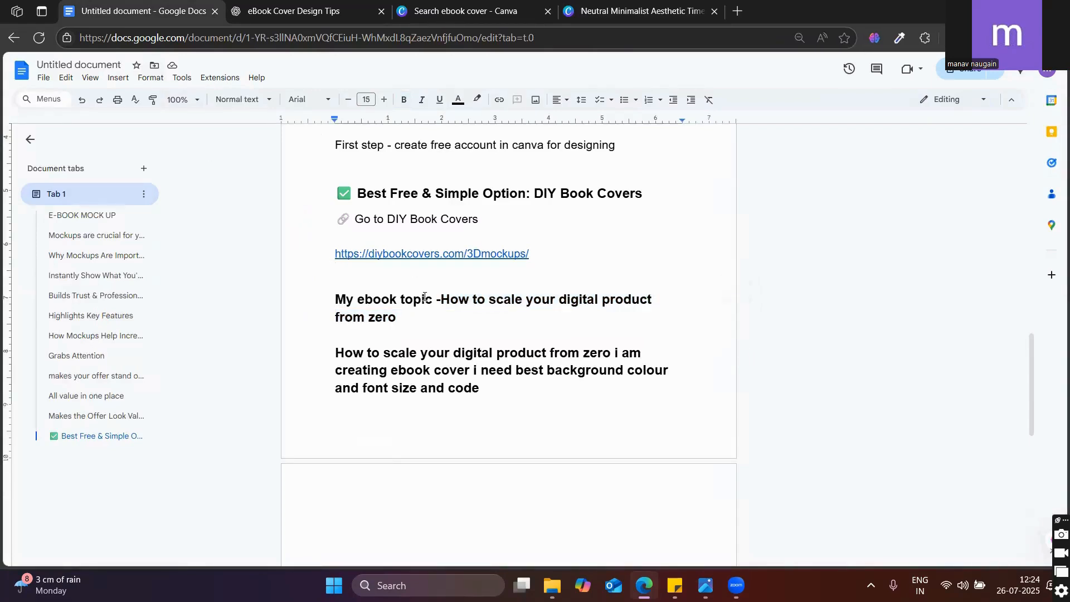
click(411, 254)
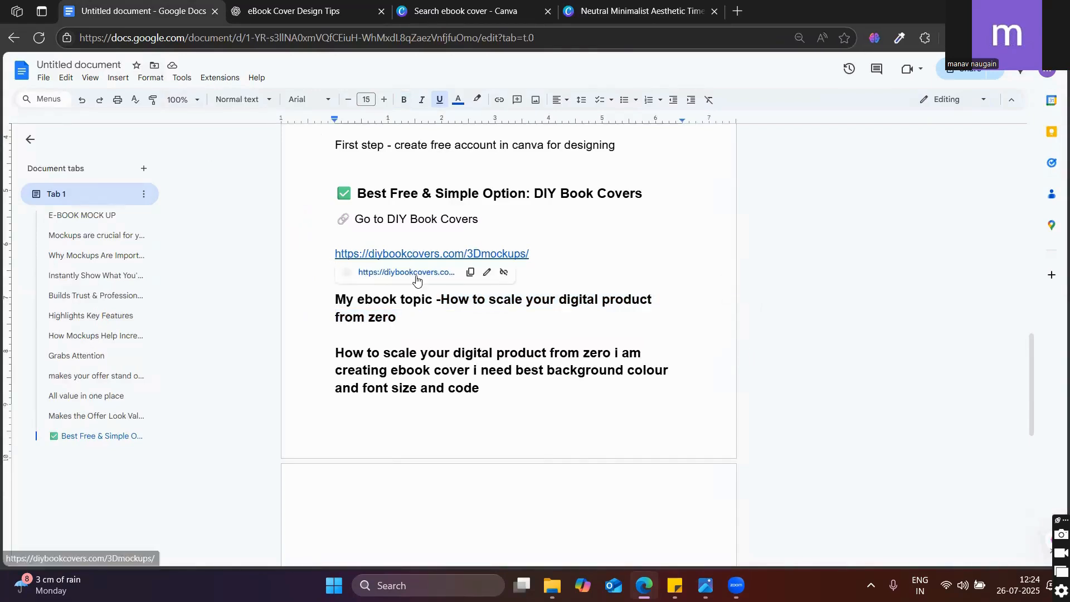
click(417, 273)
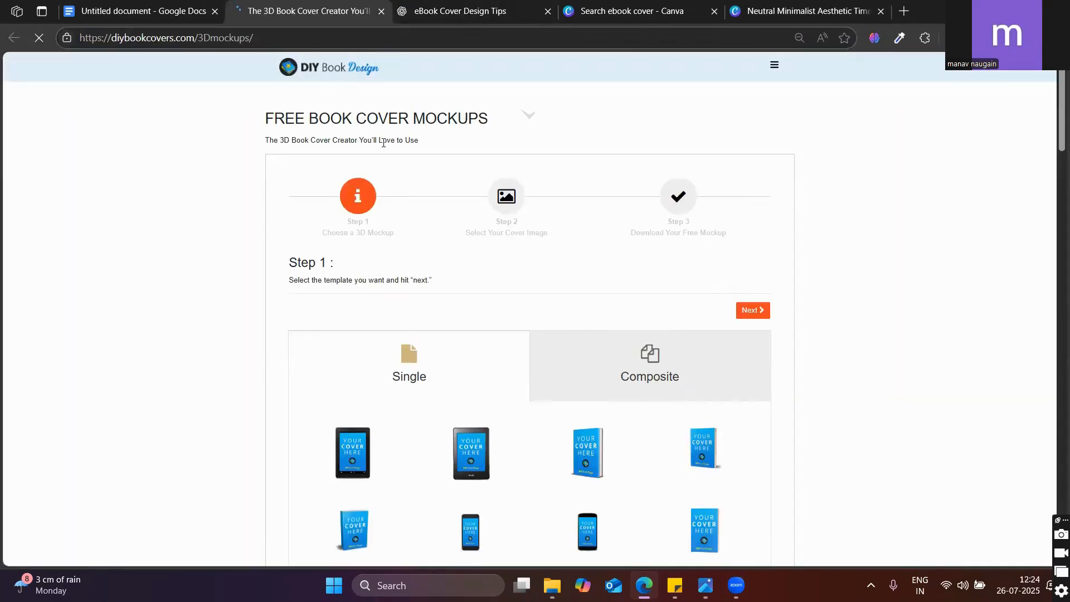
scroll(447, 283, down, 1)
scroll(467, 323, down, 2)
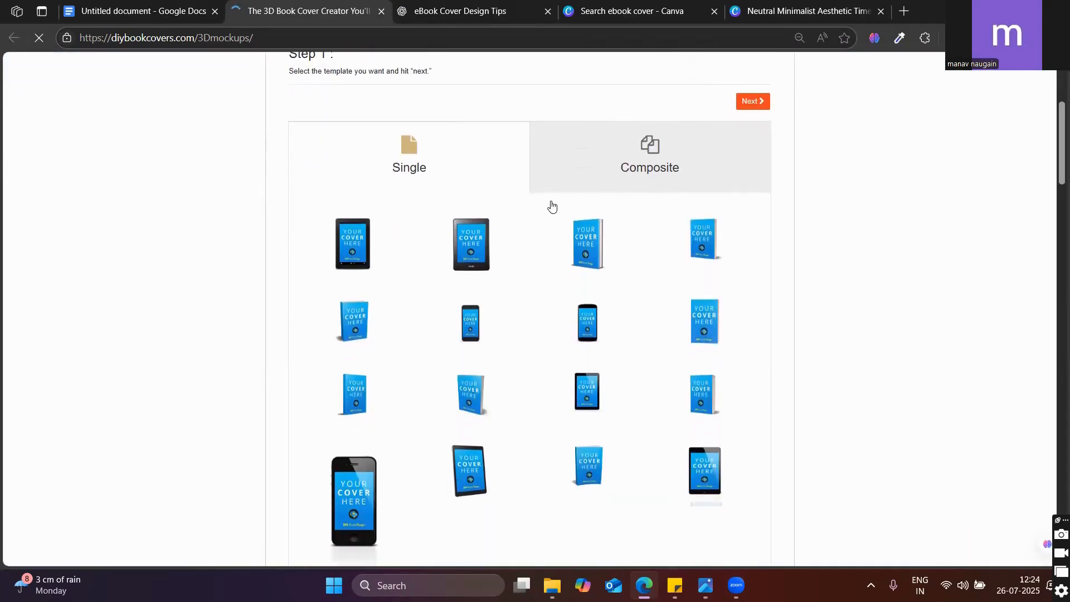
click(418, 162)
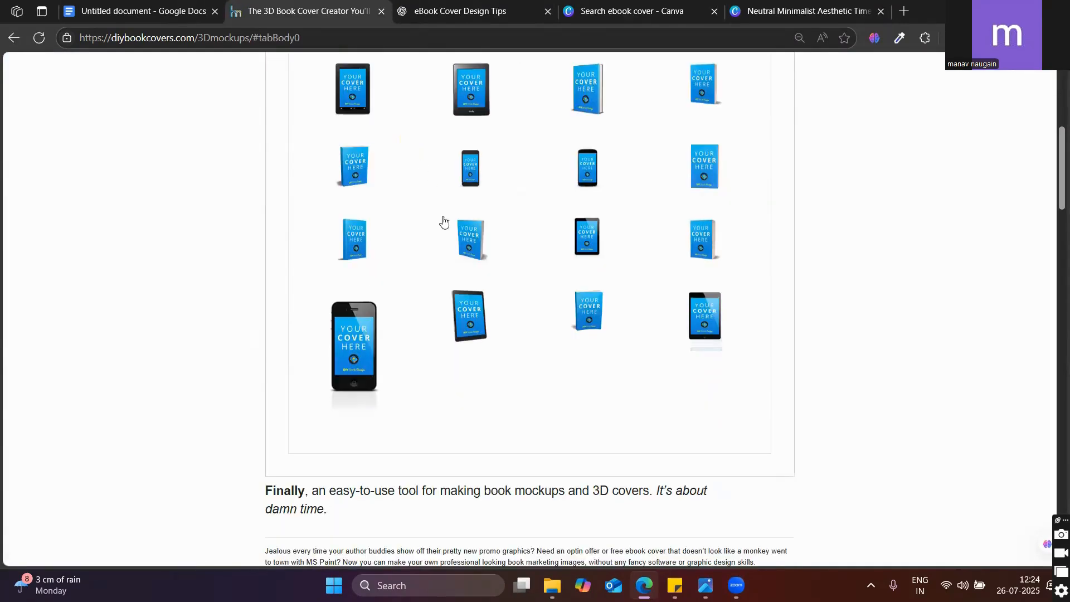
Step: Choose the composite mockup template with a tablet, phone and book in the third row, and proceed to the cover image stage
scroll(516, 289, up, 3)
scroll(420, 358, down, 1)
scroll(516, 310, up, 3)
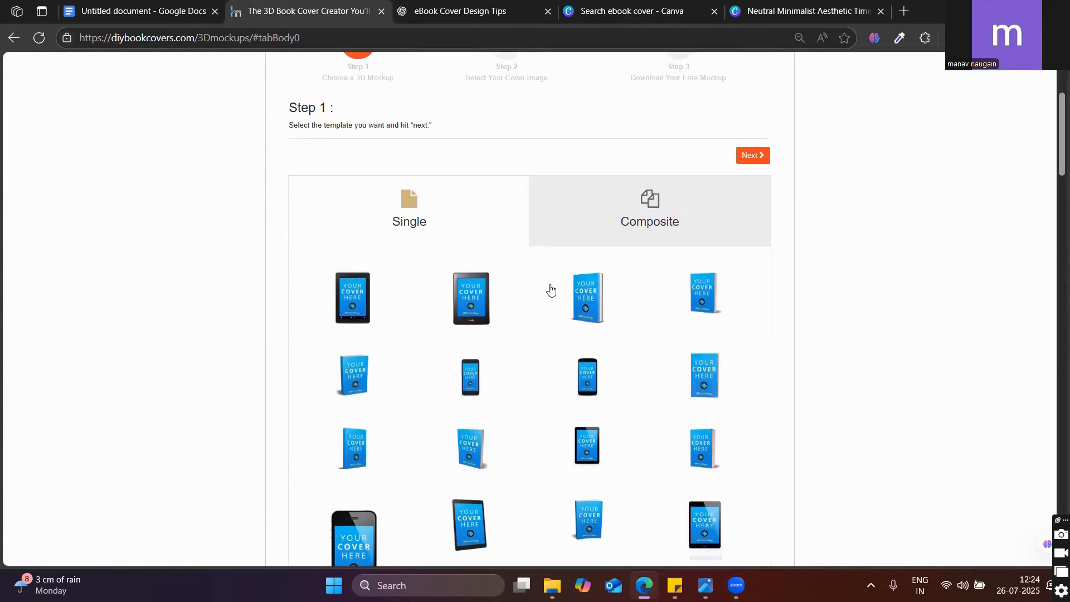
click(603, 233)
scroll(599, 267, up, 2)
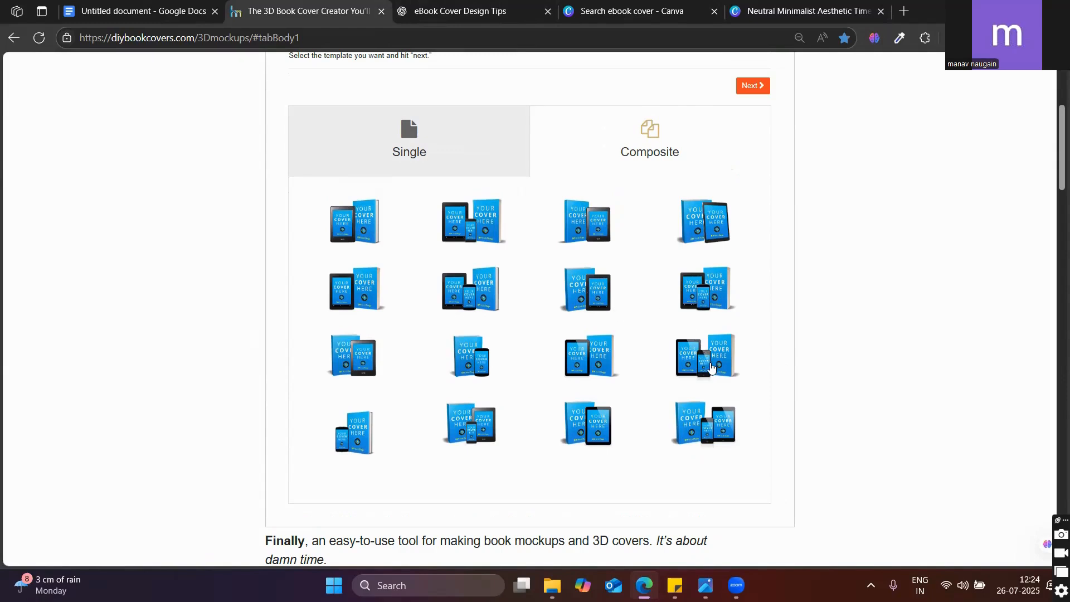
click(693, 363)
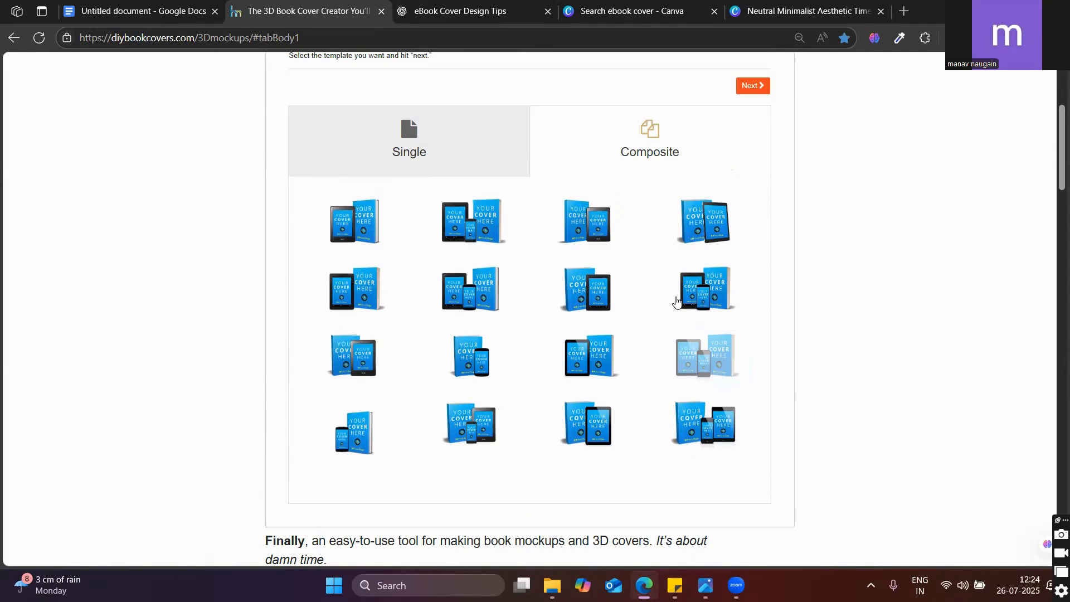
click(750, 85)
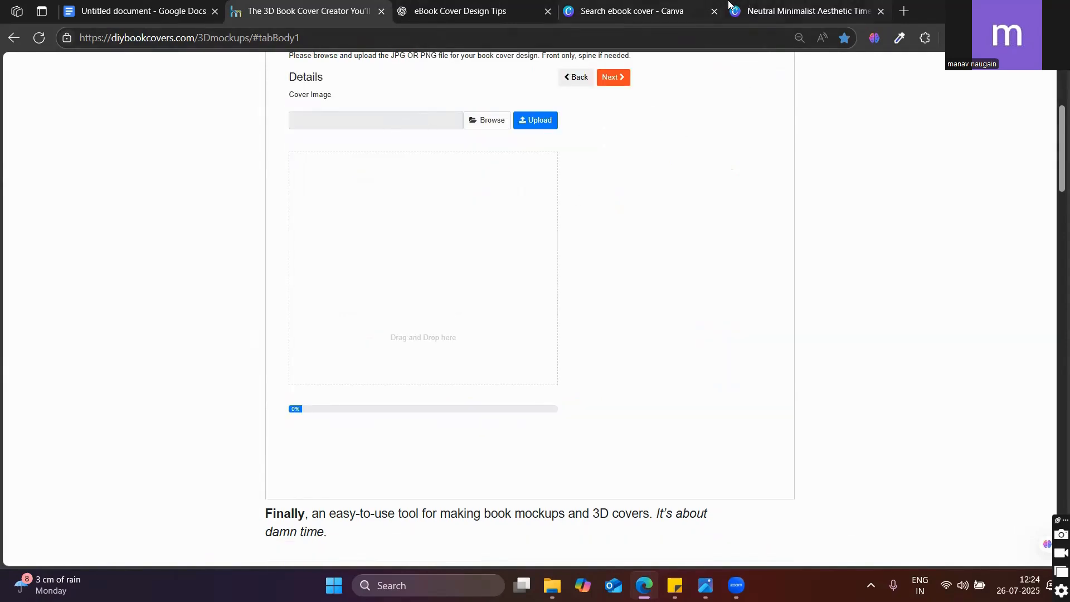
Step: Upload the Neutral Minimalist Aesthetic Time Management ebook cover PNG from Downloads as the mockup's cover image
click(802, 11)
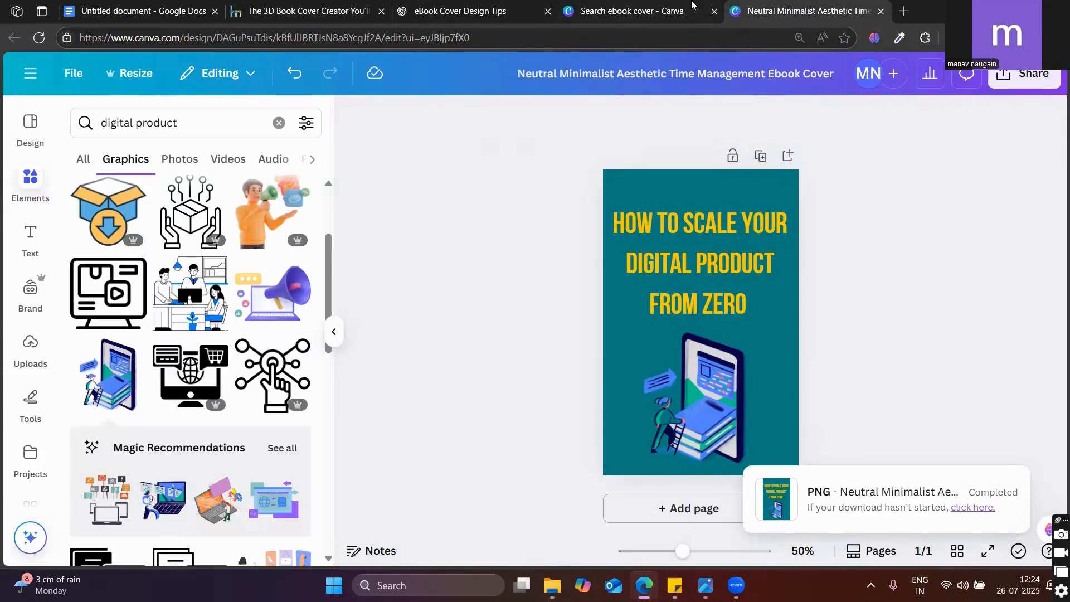
click(618, 8)
click(285, 5)
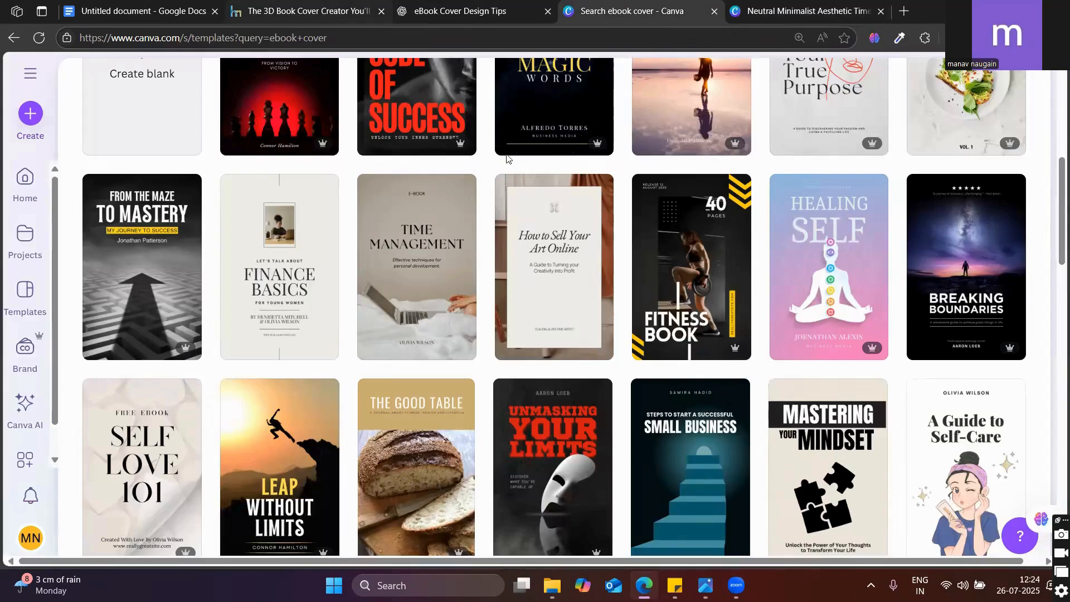
click(479, 132)
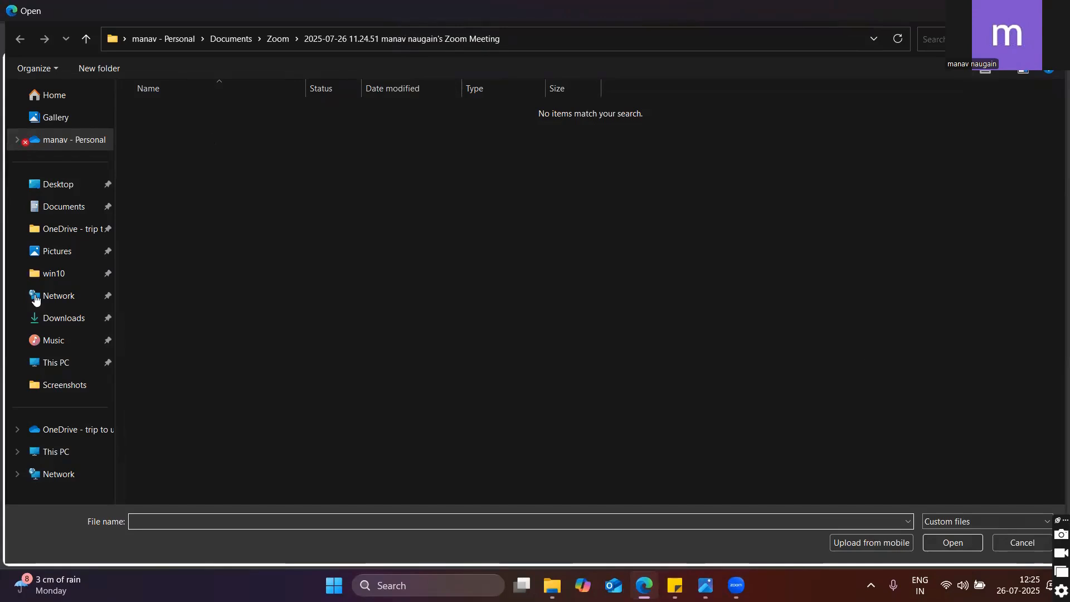
click(54, 320)
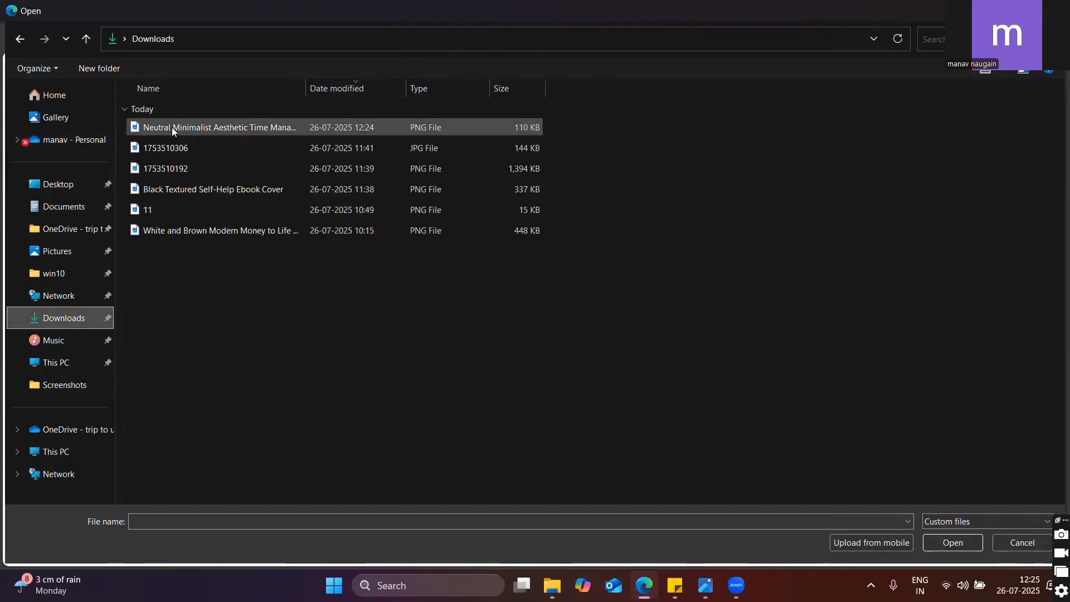
click(172, 127)
click(951, 542)
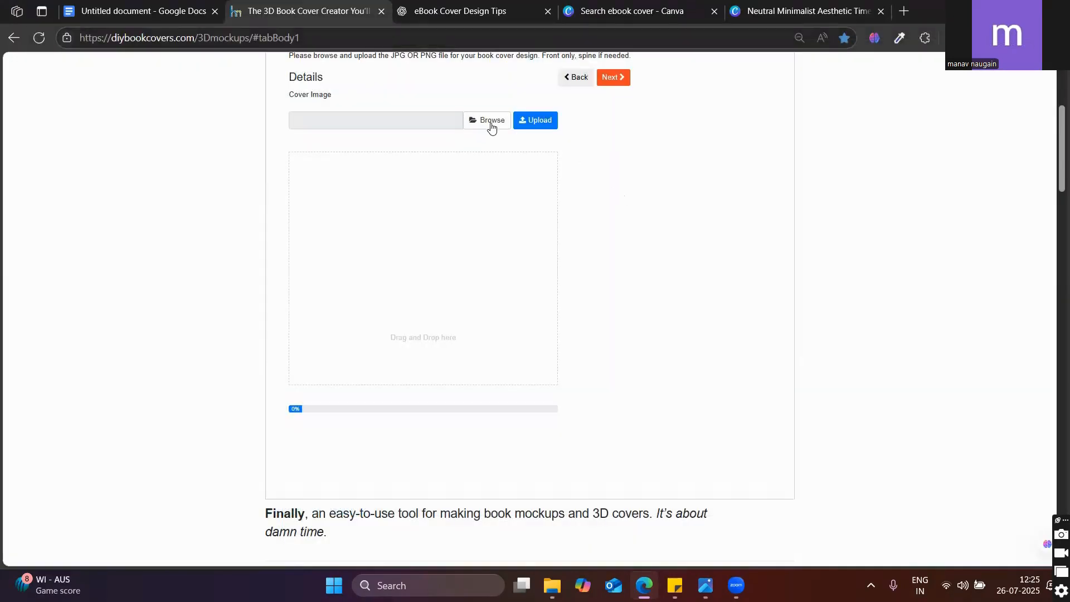
click(549, 120)
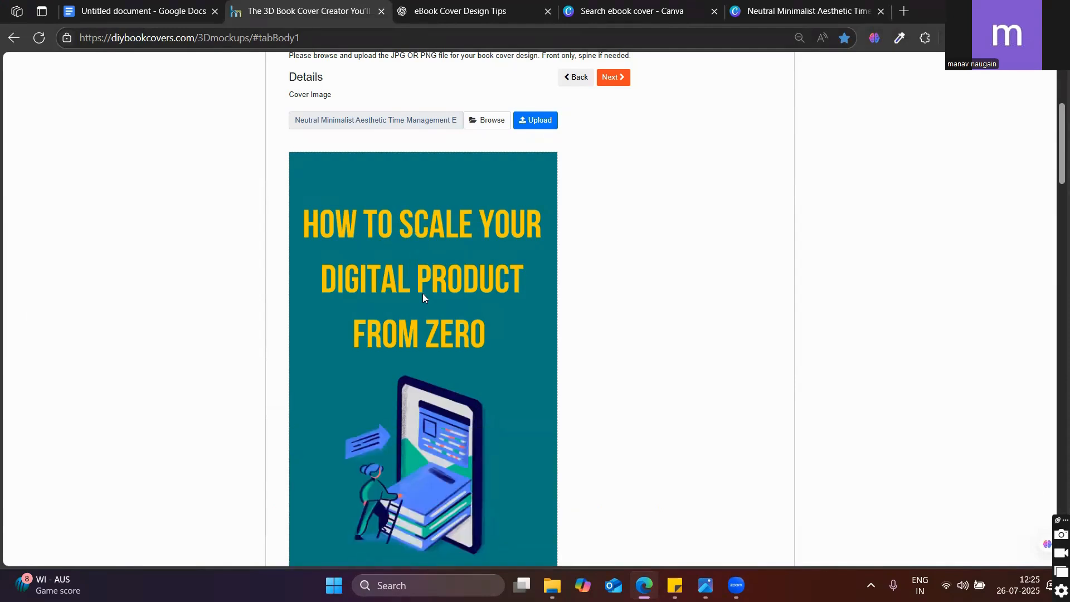
Step: Check the uploaded cover, download the 3D mockup as a JPG, and view the downloaded file
scroll(422, 293, down, 3)
scroll(423, 310, up, 3)
scroll(423, 310, down, 1)
scroll(423, 310, down, 2)
scroll(417, 185, up, 3)
scroll(427, 269, up, 4)
scroll(427, 270, down, 8)
scroll(427, 271, up, 7)
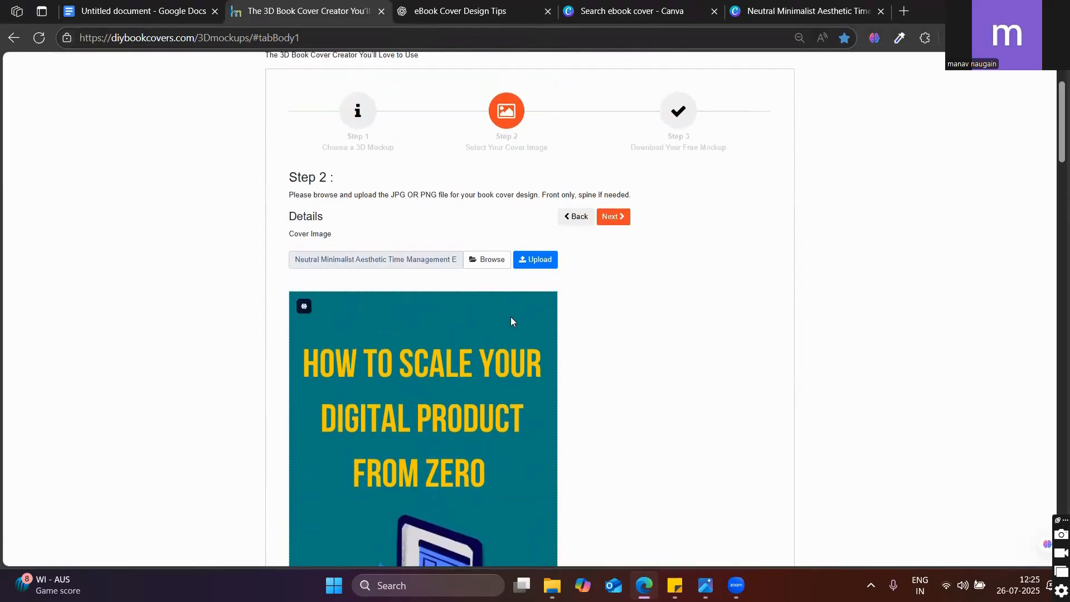
click(613, 216)
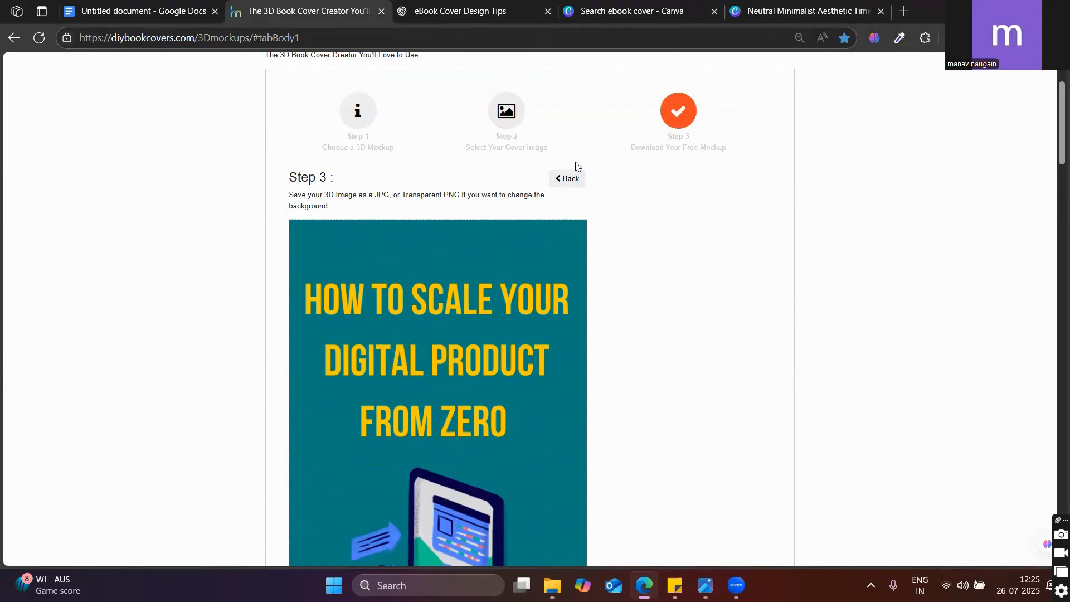
scroll(571, 201, down, 9)
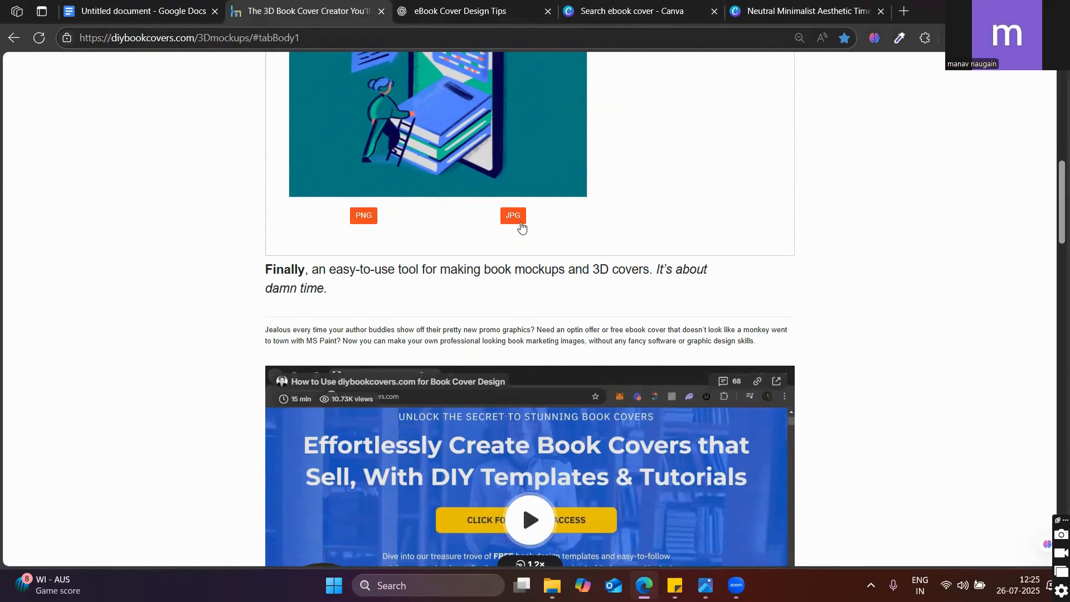
click(514, 217)
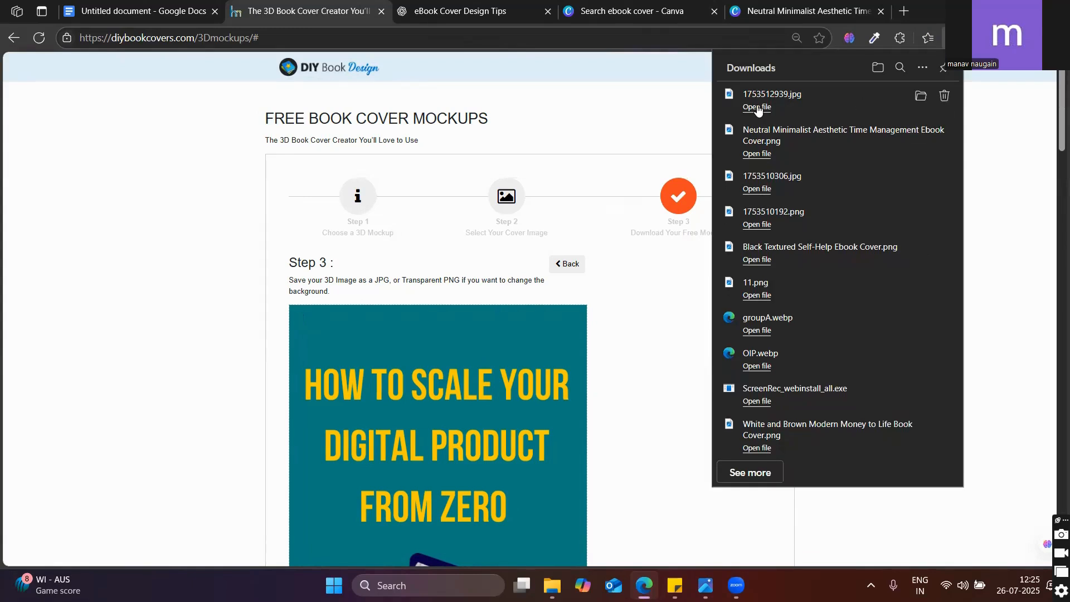
click(756, 107)
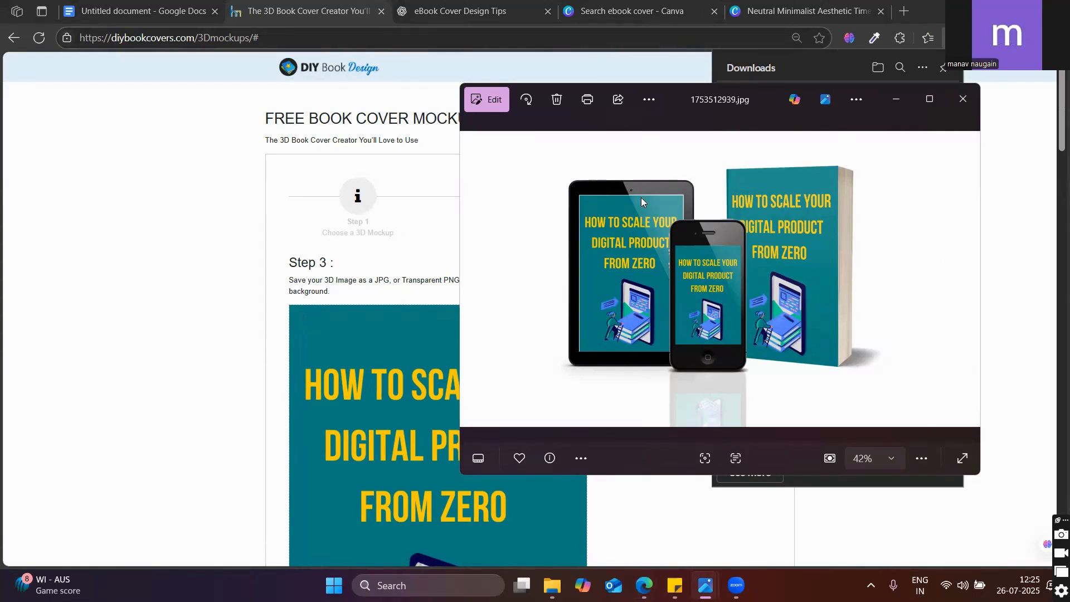
click(956, 100)
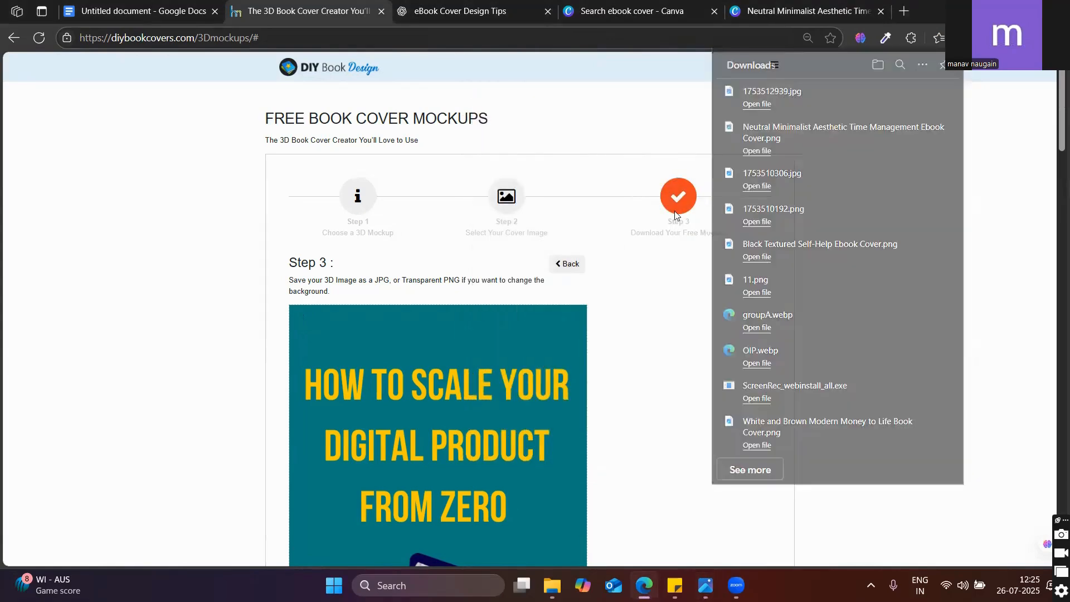
Step: Return to the template selection and choose the second composite mockup in the first row, proceeding to the cover image stage
click(567, 264)
click(577, 302)
scroll(574, 303, down, 5)
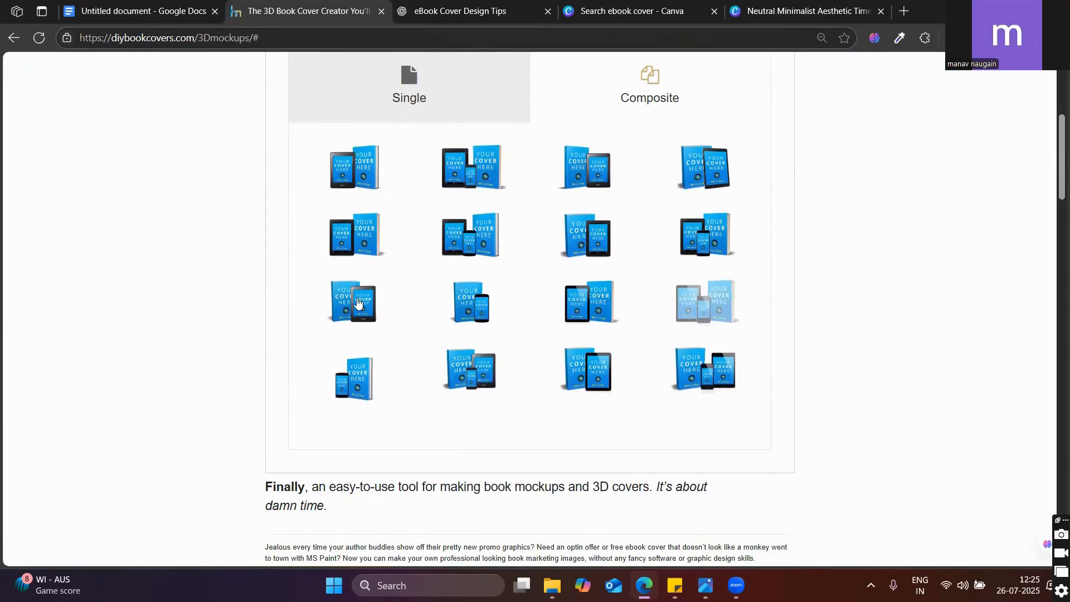
scroll(528, 285, up, 1)
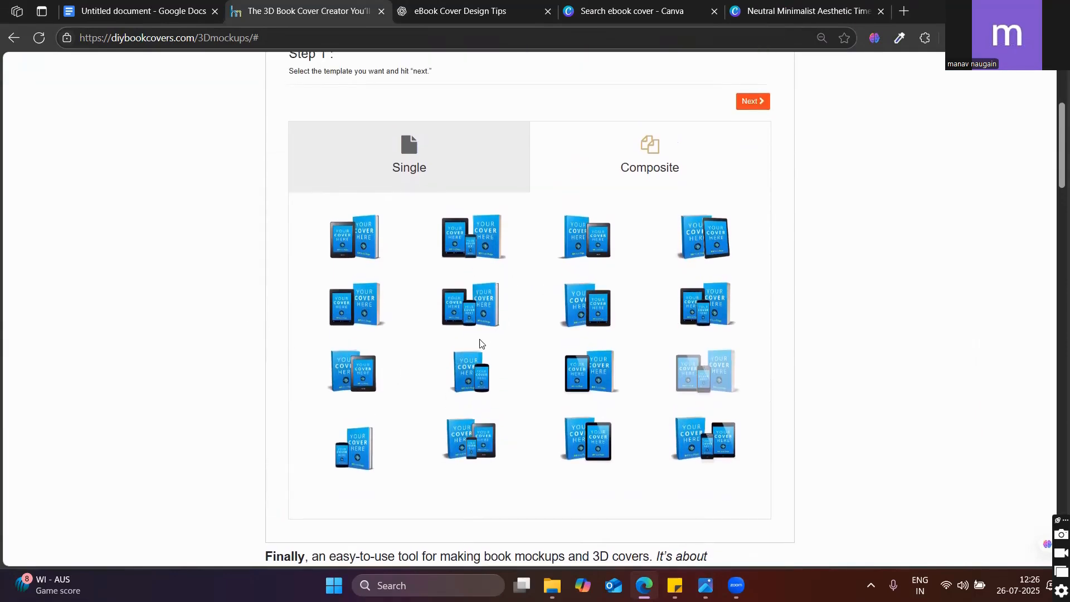
scroll(479, 341, up, 1)
click(482, 310)
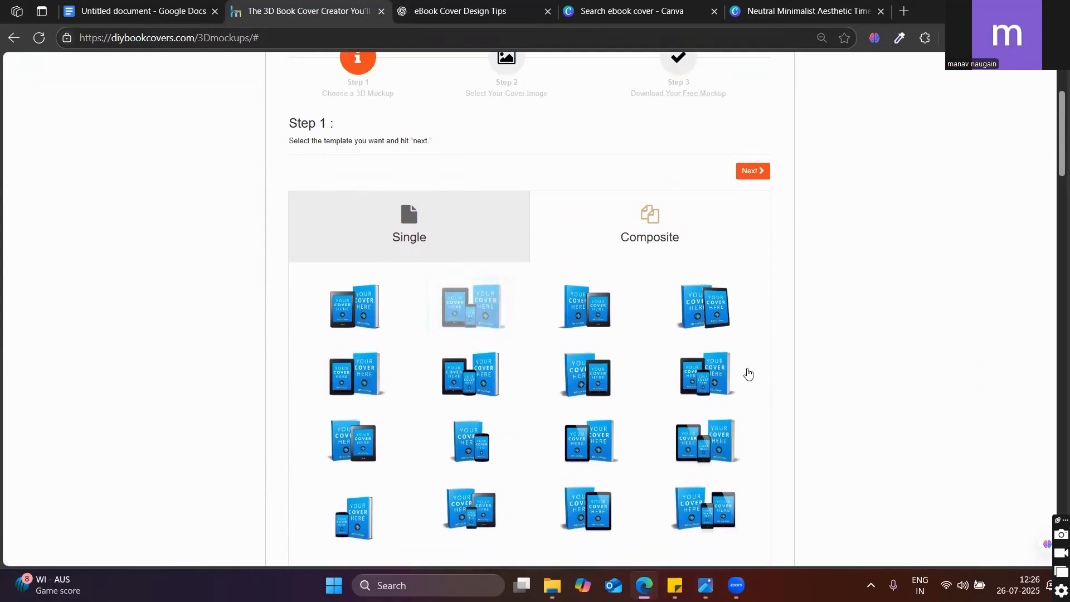
scroll(719, 444, down, 2)
scroll(727, 314, up, 3)
click(750, 242)
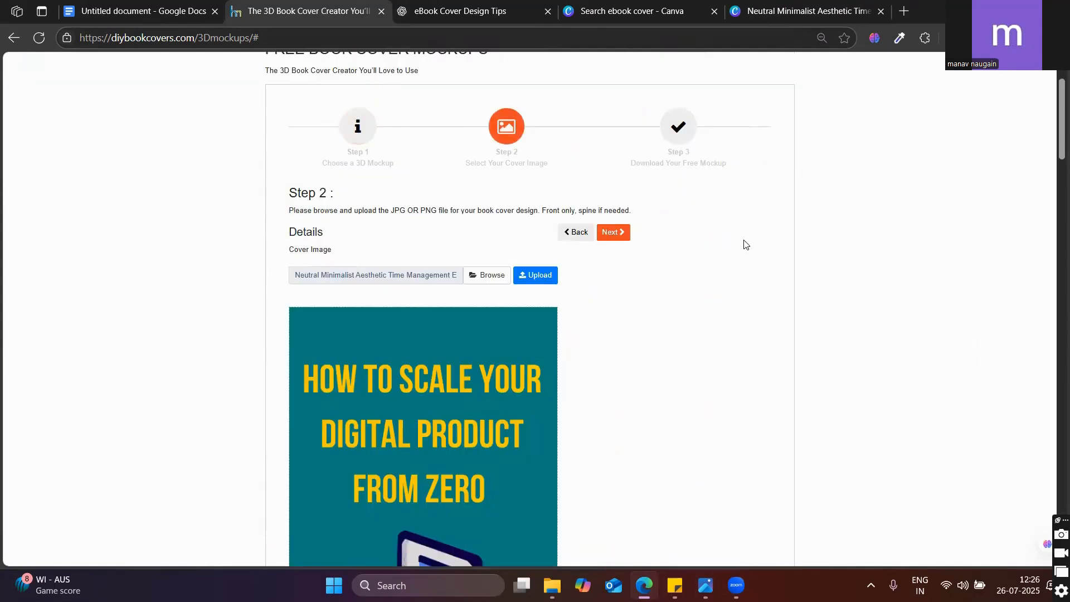
Step: Use the same ebook cover image, download the new 3D mockup as a PNG, and view the downloaded file
click(478, 279)
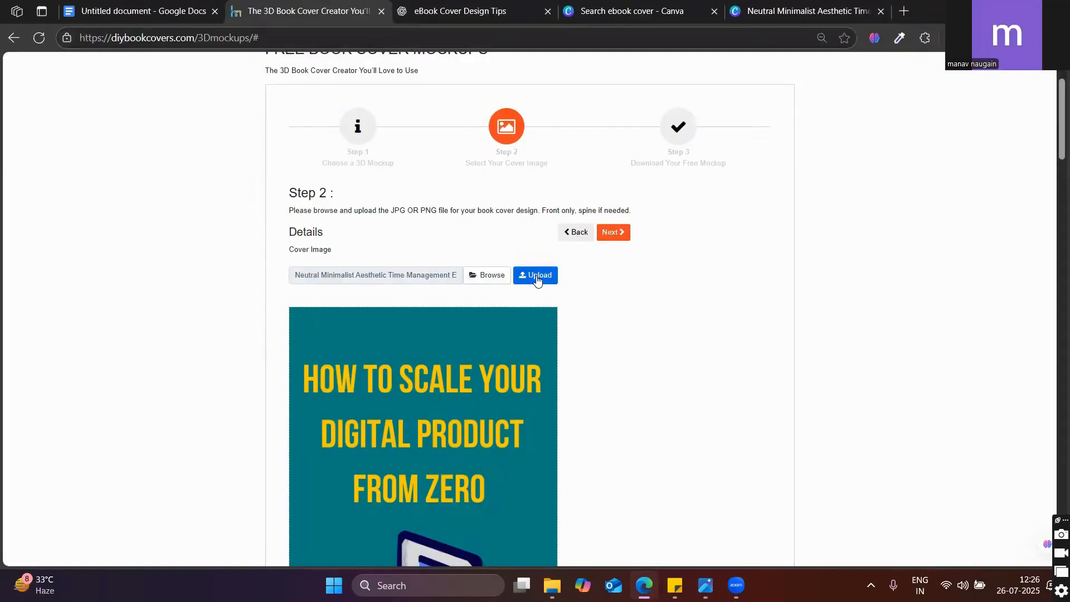
scroll(531, 276, down, 1)
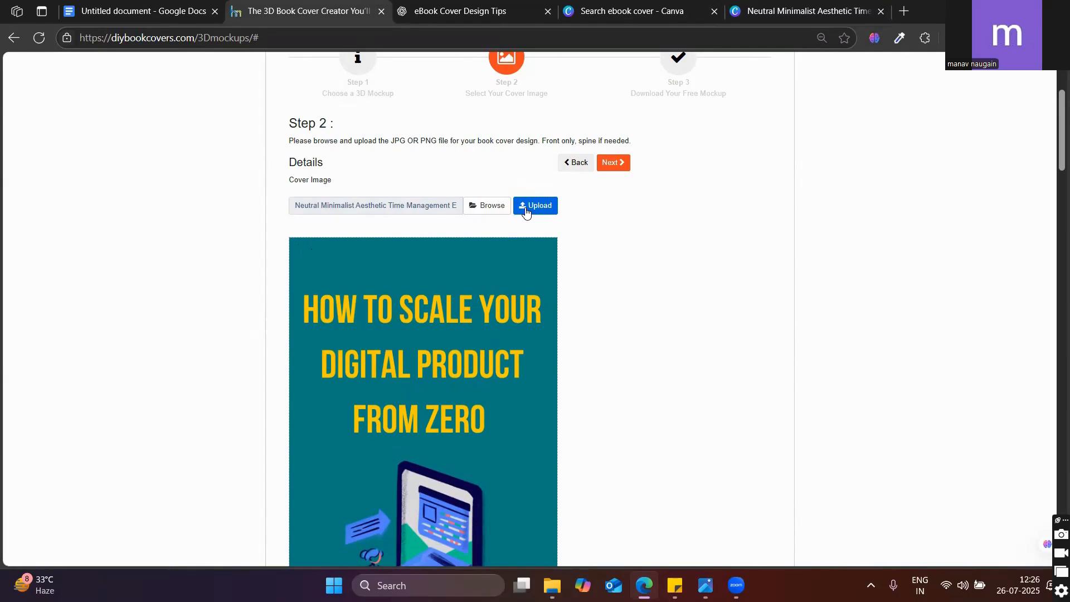
click(612, 162)
scroll(604, 210, down, 2)
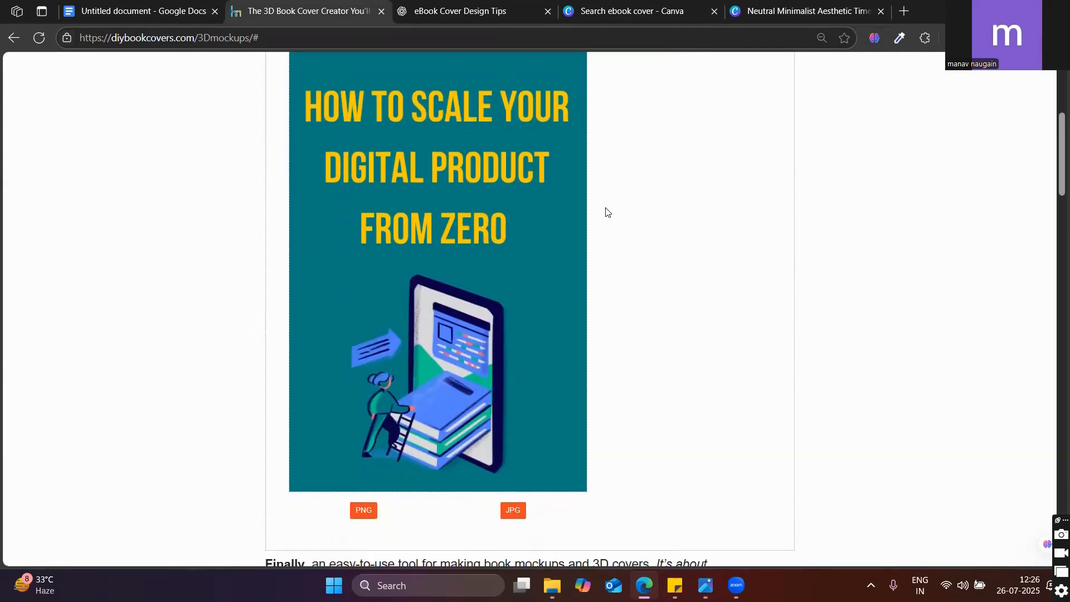
scroll(604, 210, up, 4)
scroll(666, 234, down, 5)
scroll(666, 262, up, 3)
scroll(664, 279, down, 4)
click(363, 370)
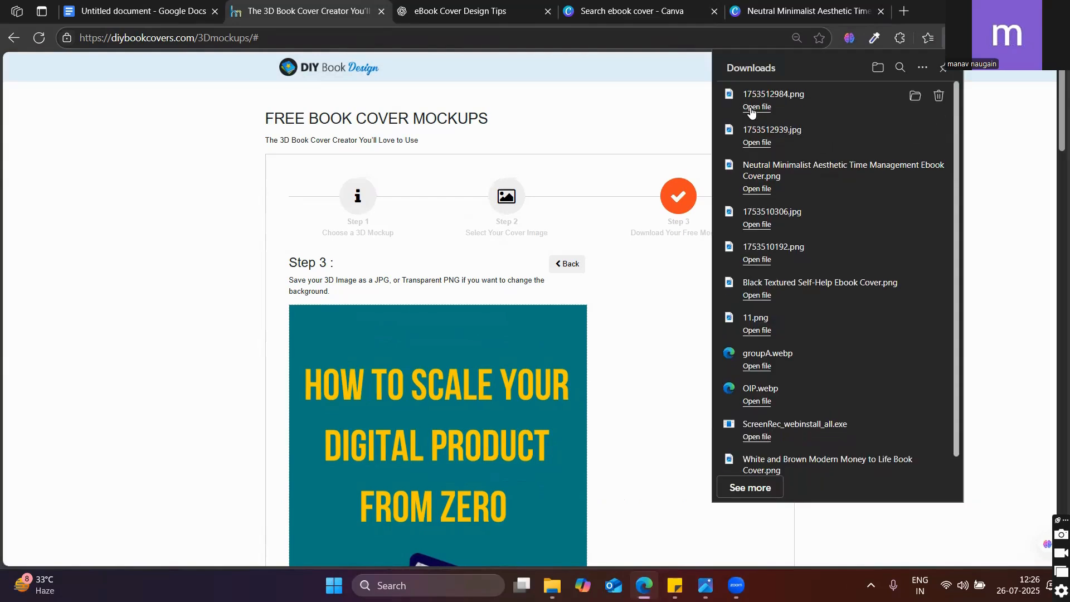
click(756, 107)
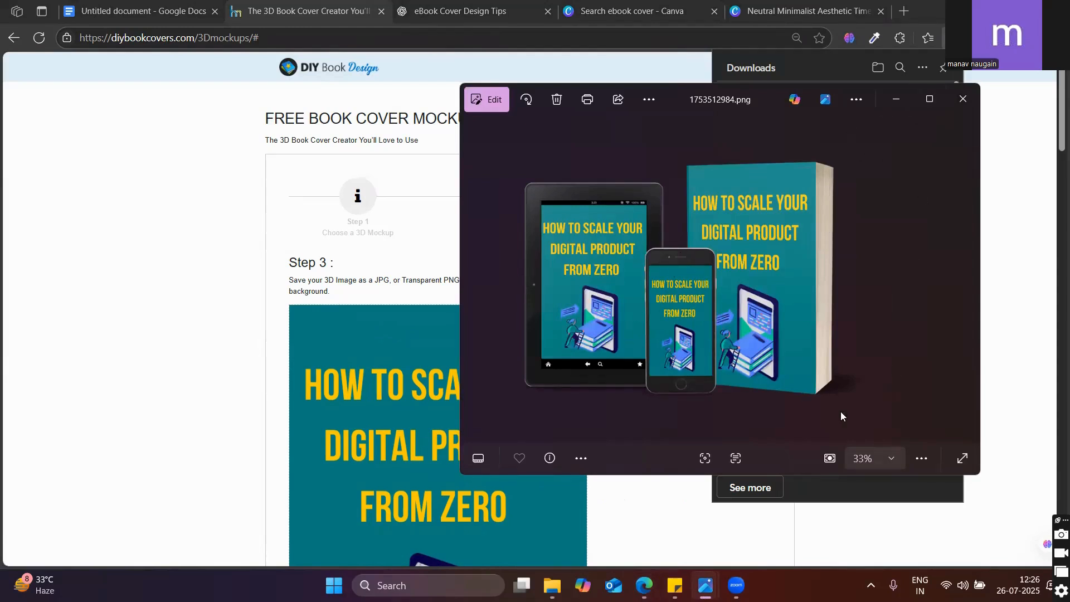
click(962, 99)
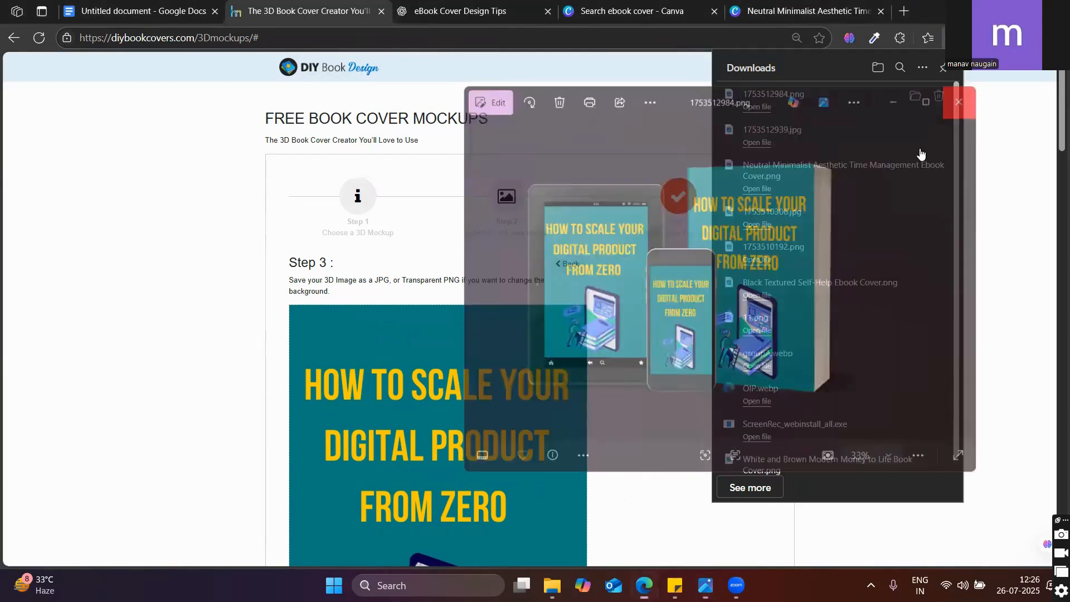
click(1017, 198)
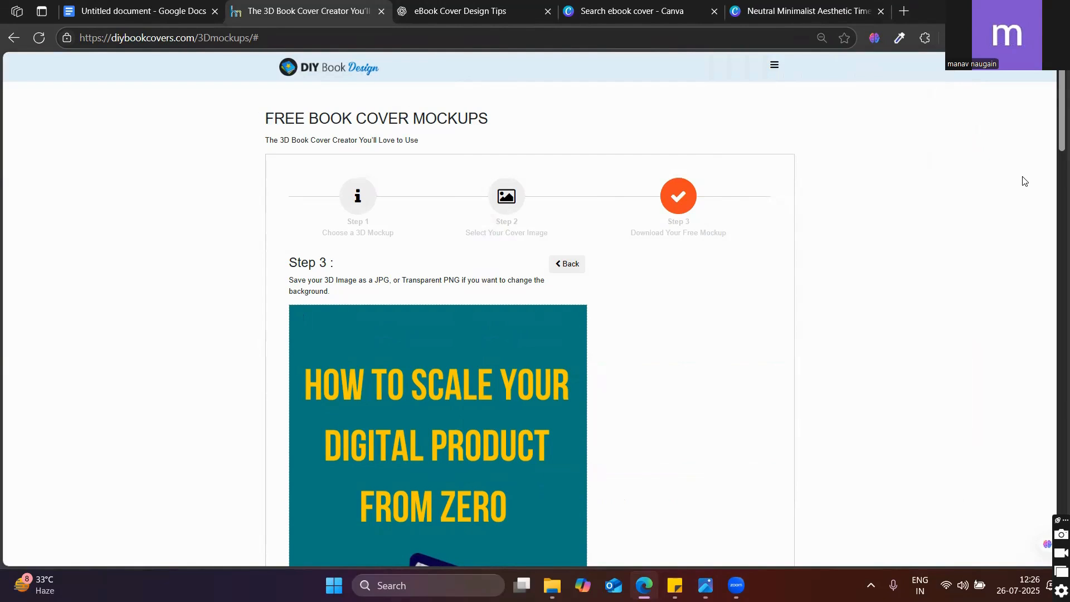
Step: Return to the template selection and look through the Single mockup templates
click(570, 266)
click(572, 301)
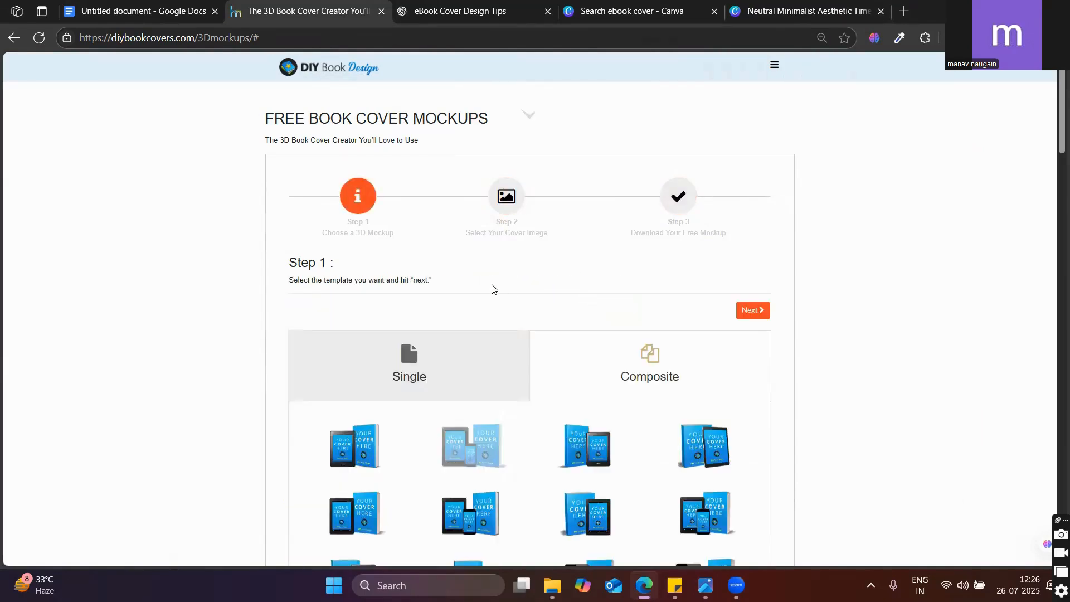
scroll(508, 294, down, 5)
scroll(490, 279, up, 4)
click(462, 298)
scroll(587, 293, down, 6)
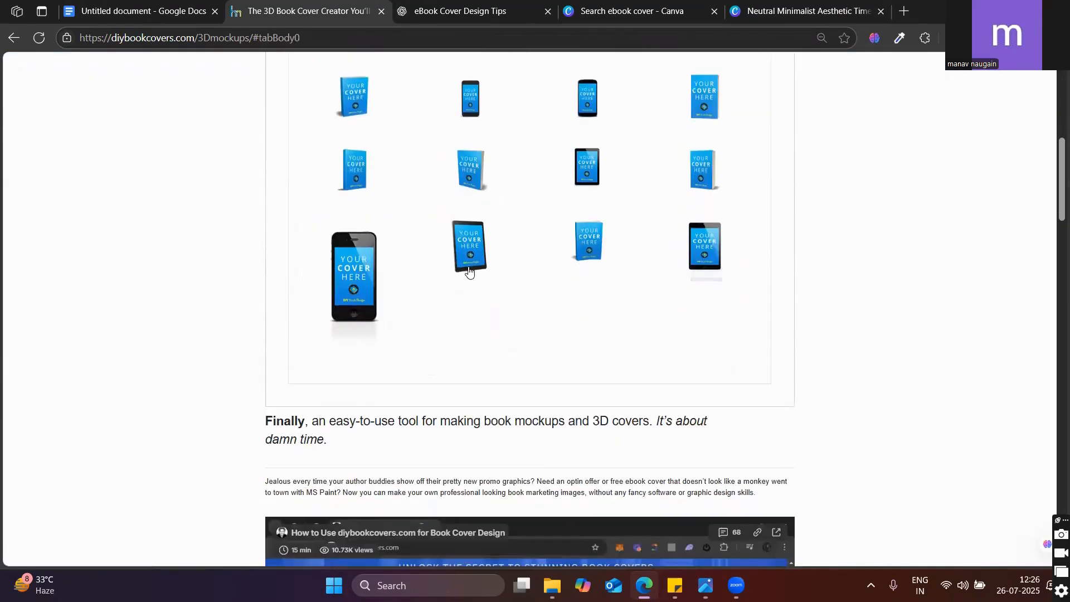
scroll(466, 279, up, 3)
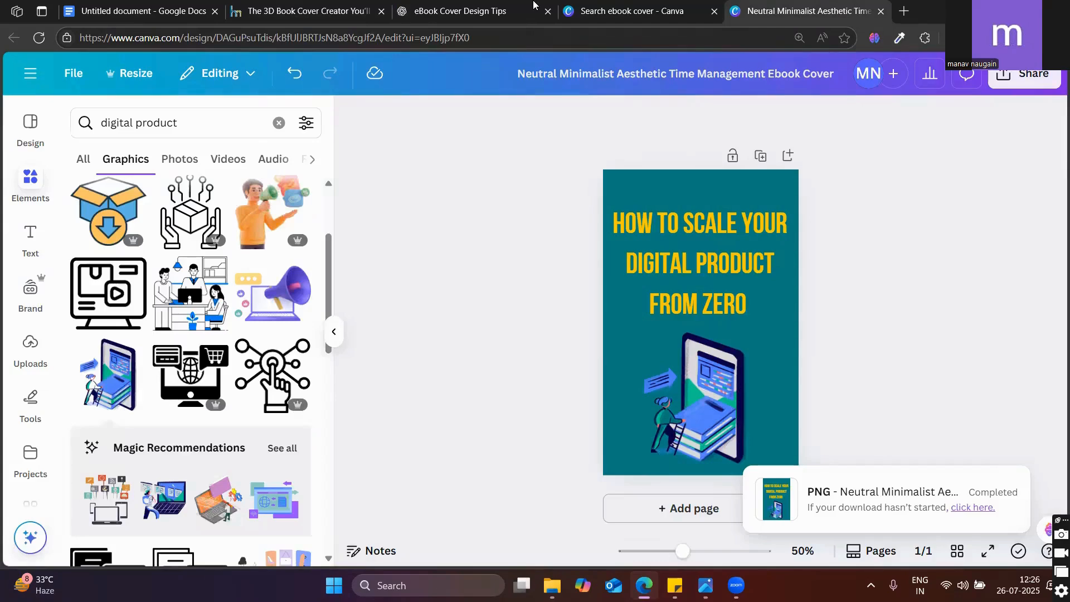
Step: Close the ChatGPT conversation, the Canva template search and the Canva ebook cover design
click(635, 4)
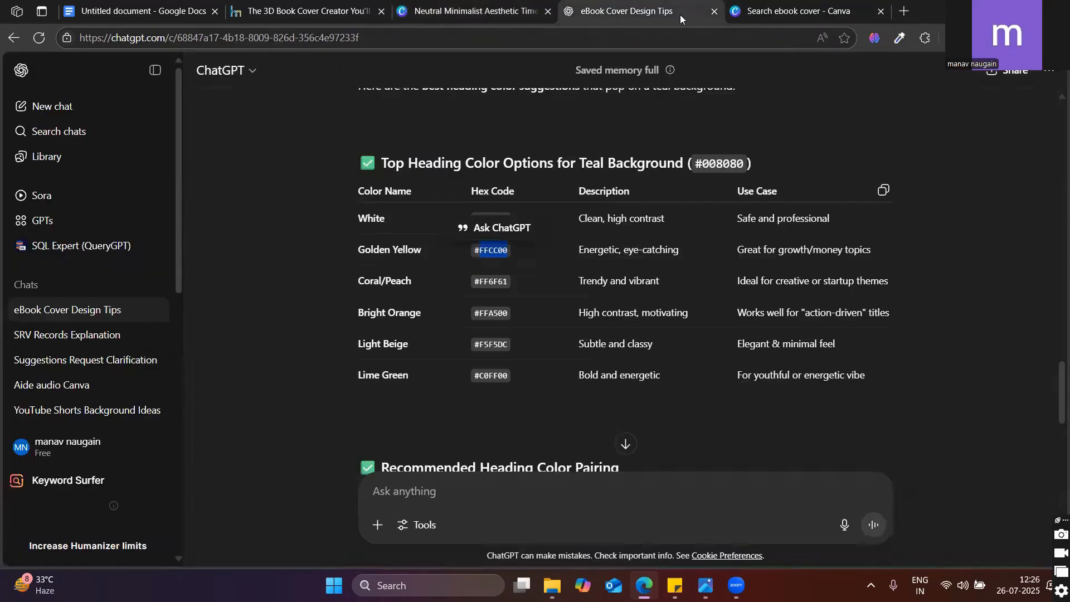
click(714, 11)
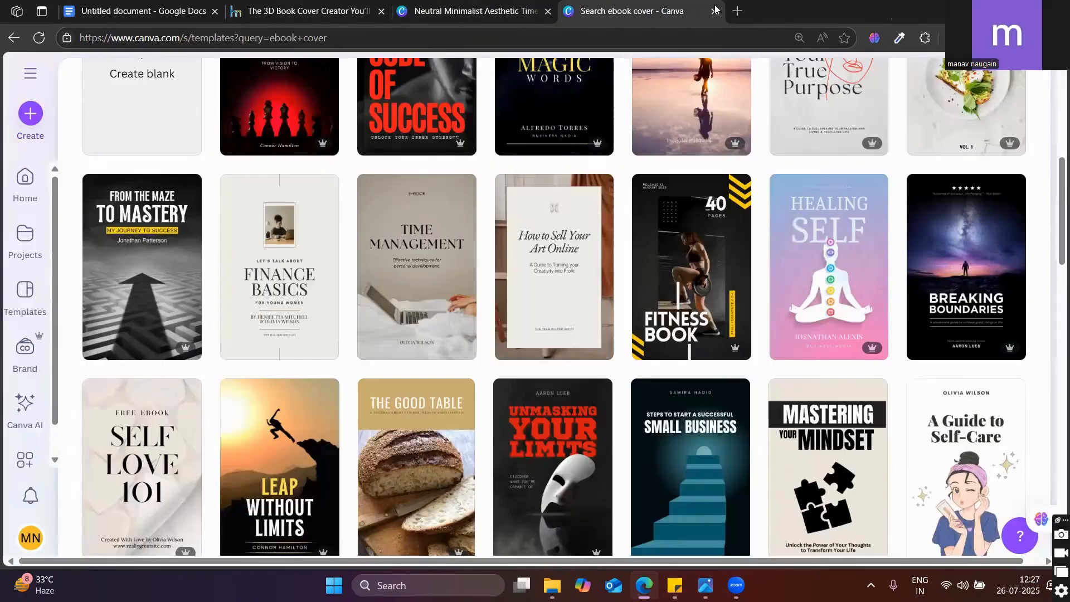
middle_click(613, 6)
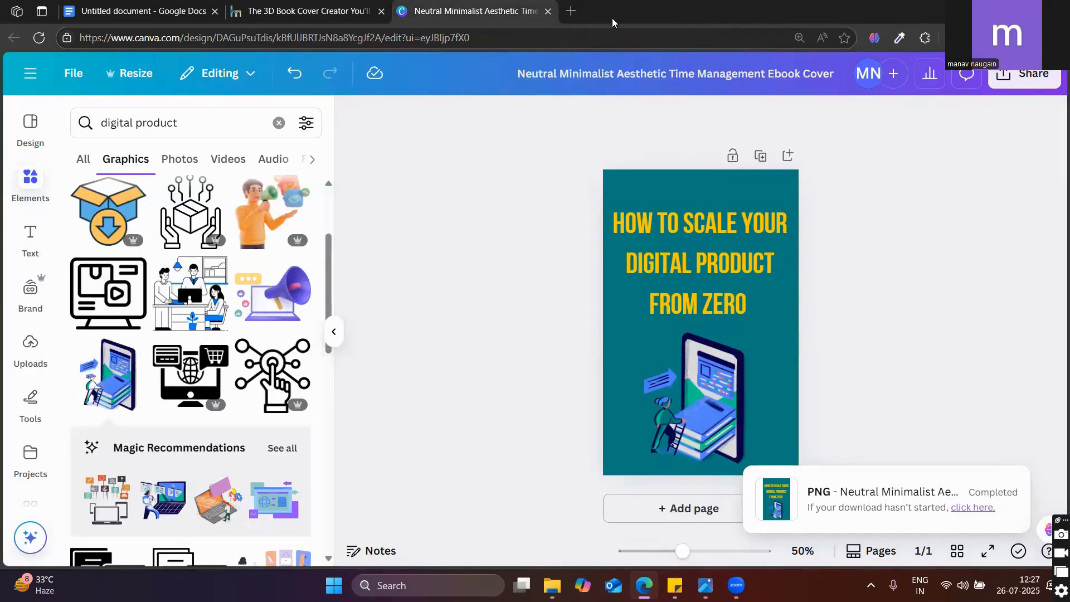
click(547, 12)
Step: Open the FlexiFunnels dashboard at app.flexifunnels.com in a new browser tab
click(404, 10)
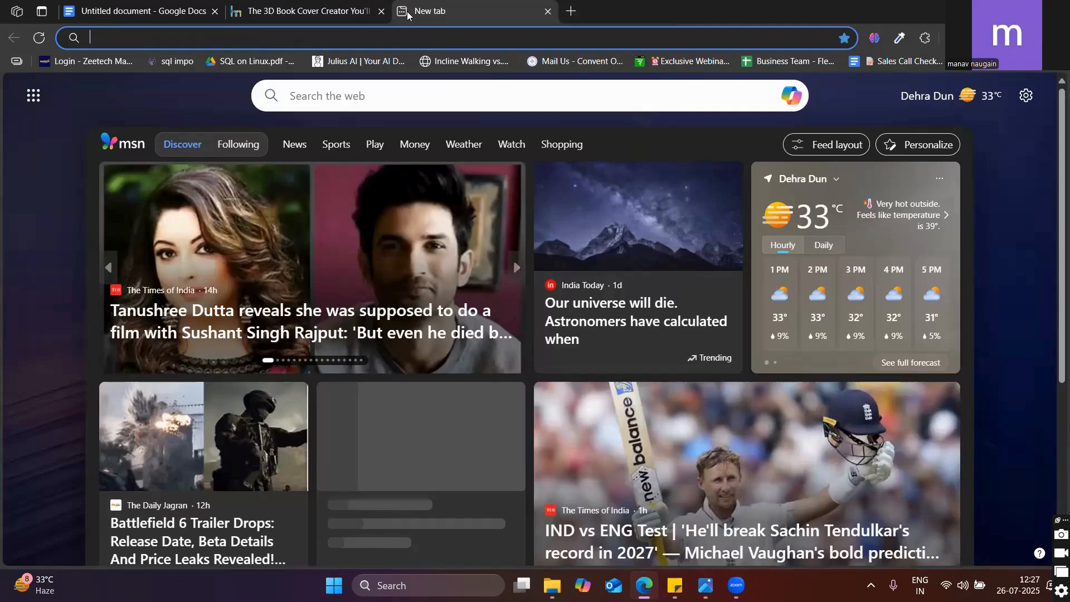
text(app)
key(Return)
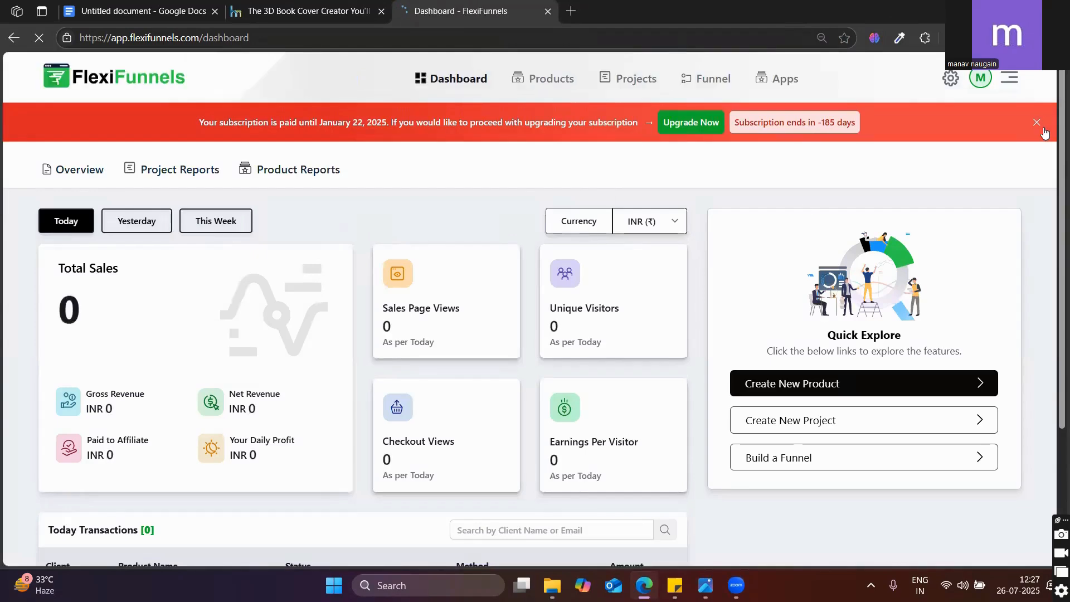
Step: Open the Sales page of the 15 JULY SALES PAGE project in the page editor
click(1039, 122)
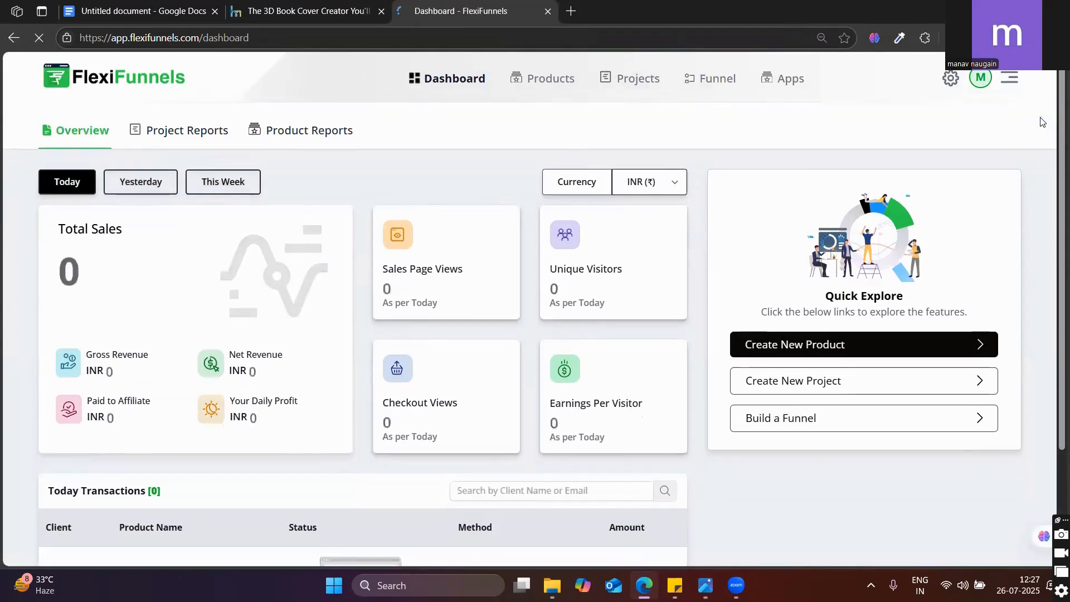
click(635, 78)
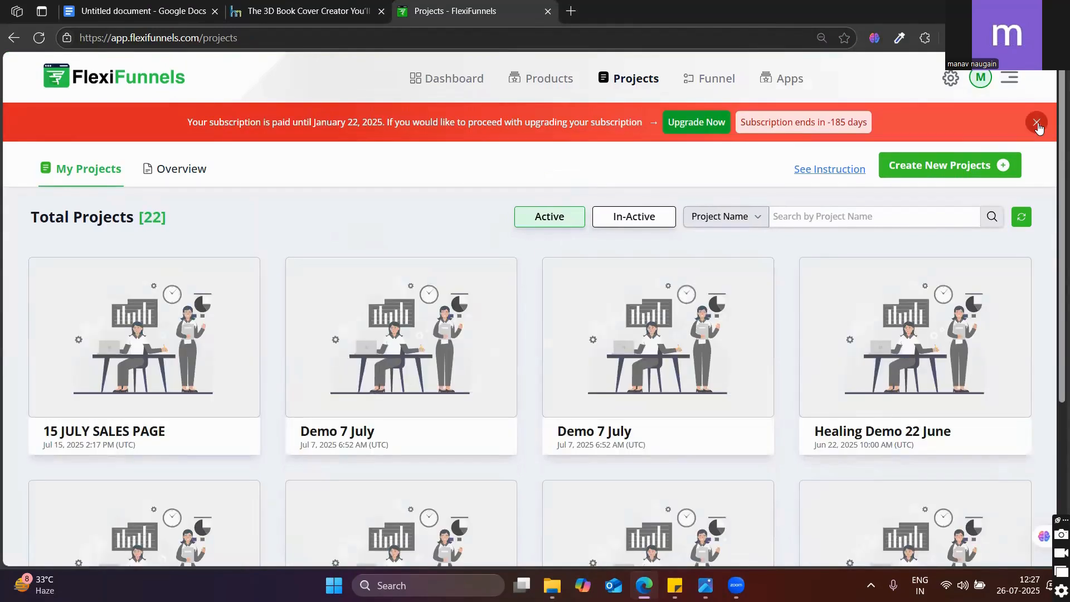
click(1037, 123)
scroll(589, 302, down, 1)
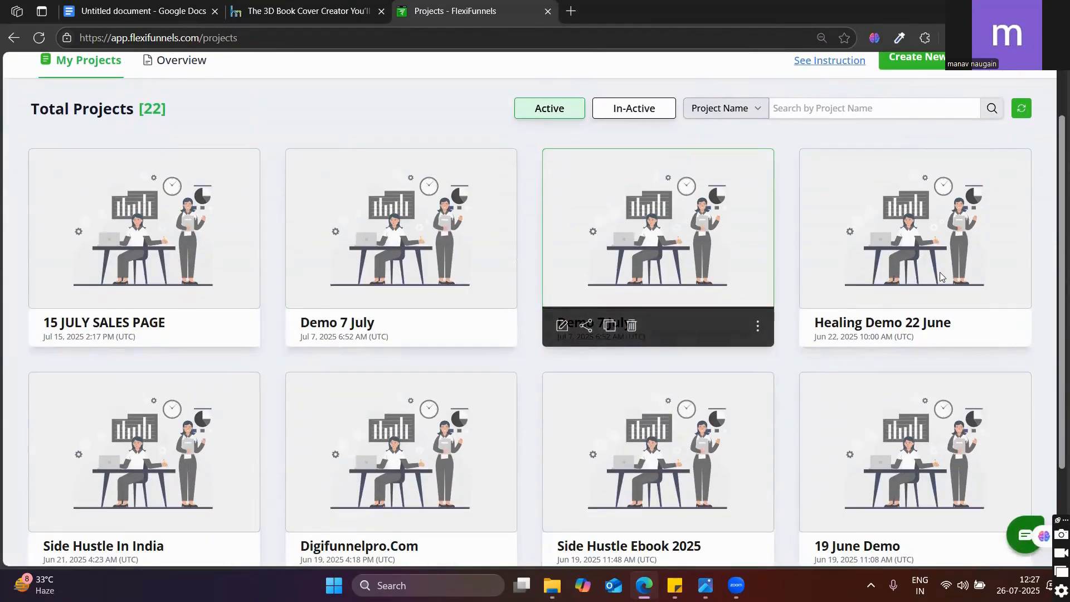
scroll(141, 305, down, 1)
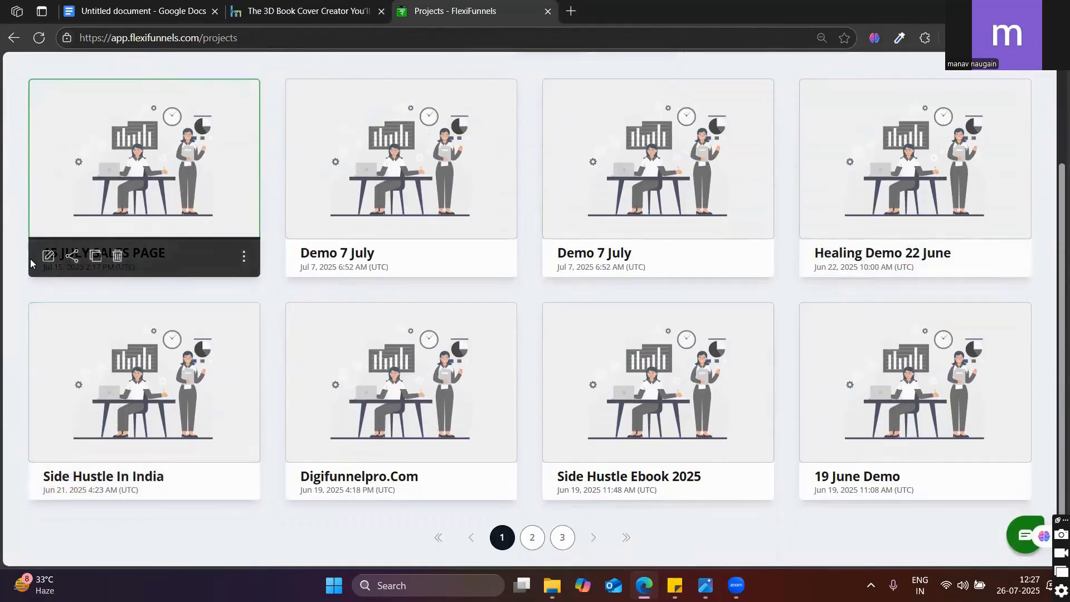
click(47, 256)
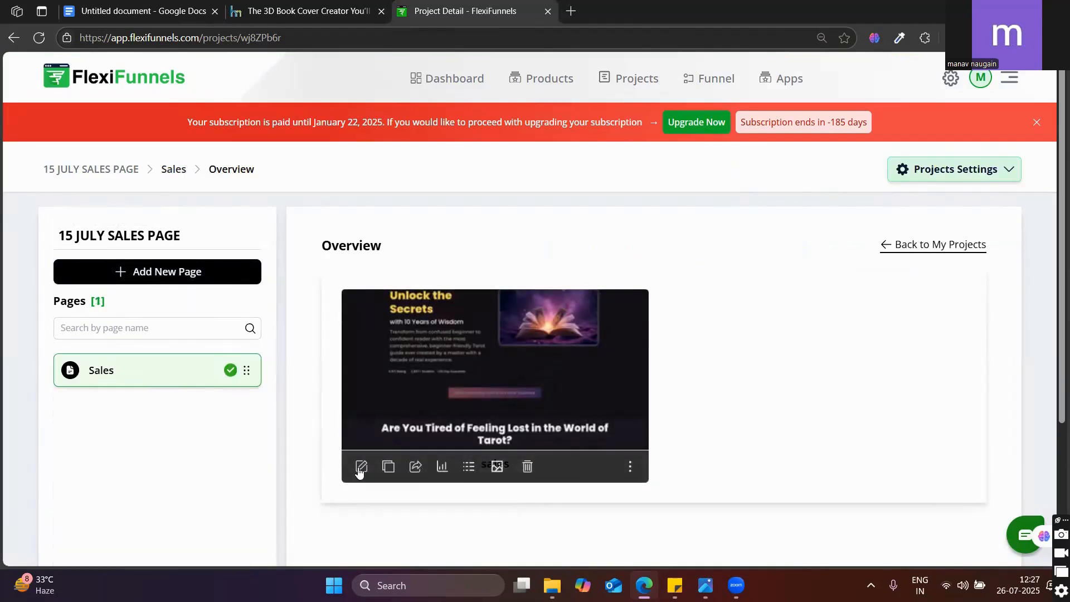
click(365, 470)
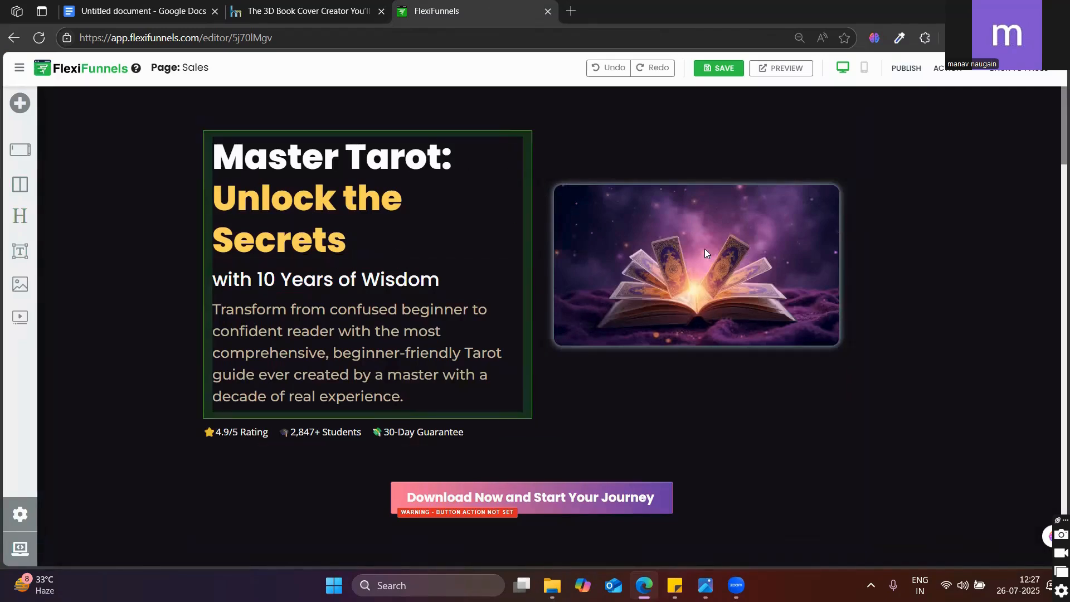
Step: Look through the tarot sales page from the opening headline to the closing money-back guarantee section
scroll(780, 279, down, 1)
scroll(780, 275, down, 2)
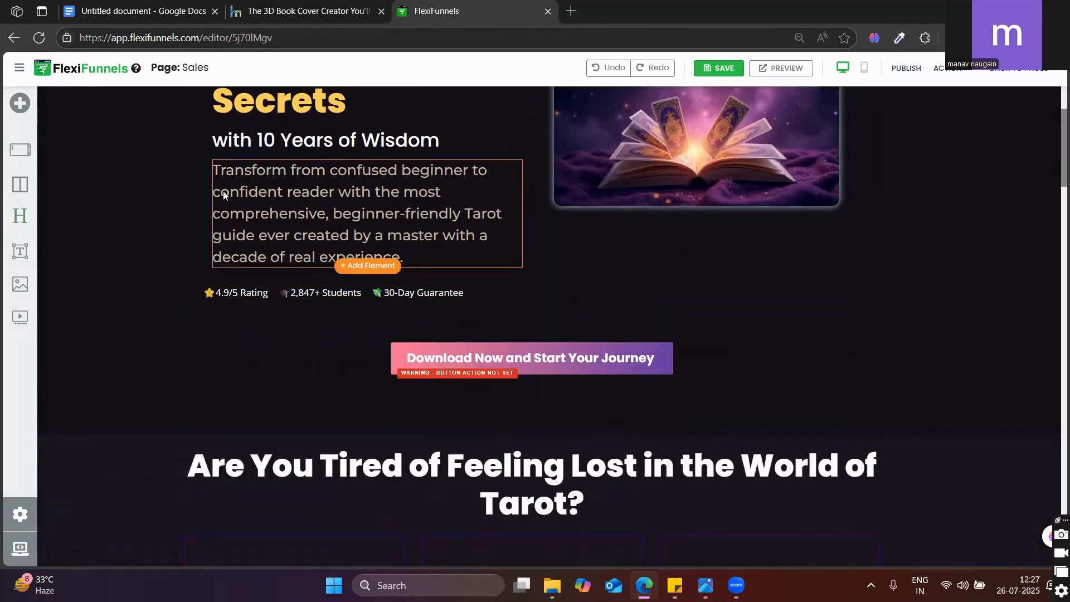
scroll(445, 218, up, 2)
scroll(457, 223, up, 1)
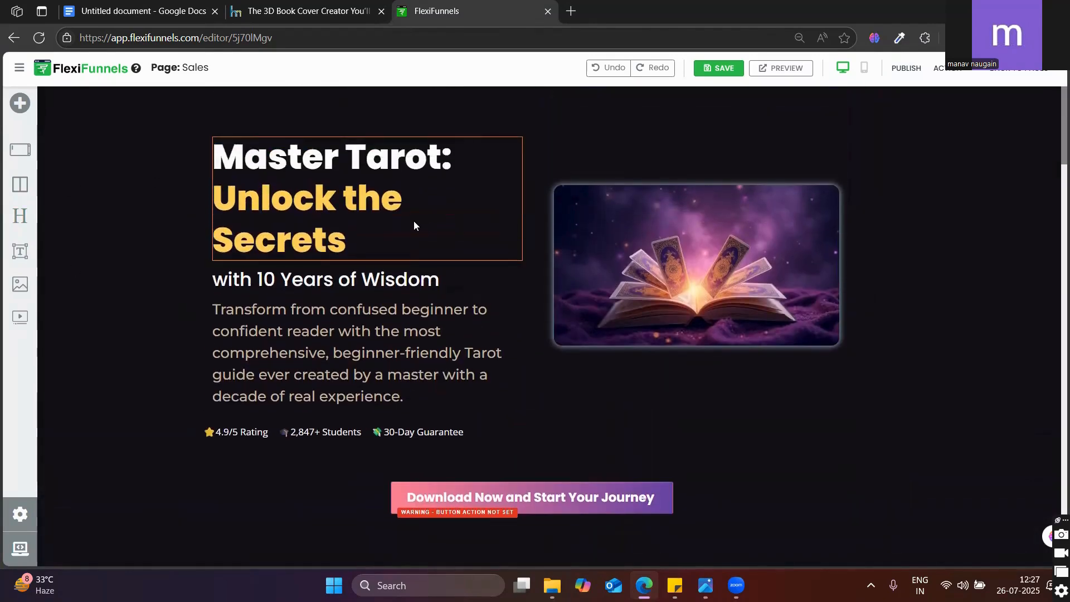
scroll(412, 229, down, 3)
scroll(327, 280, down, 5)
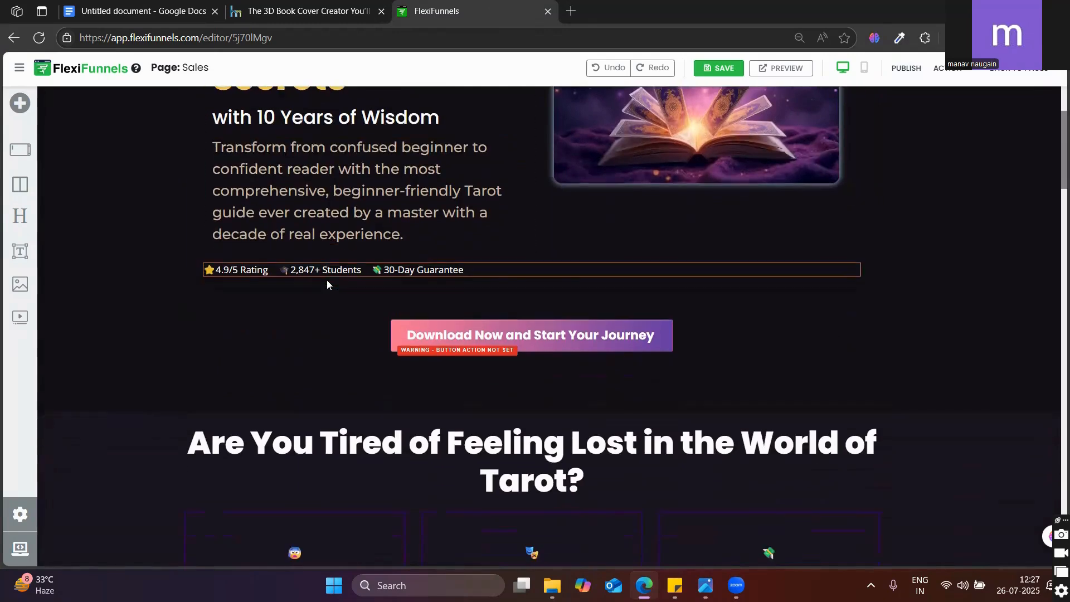
scroll(350, 295, down, 8)
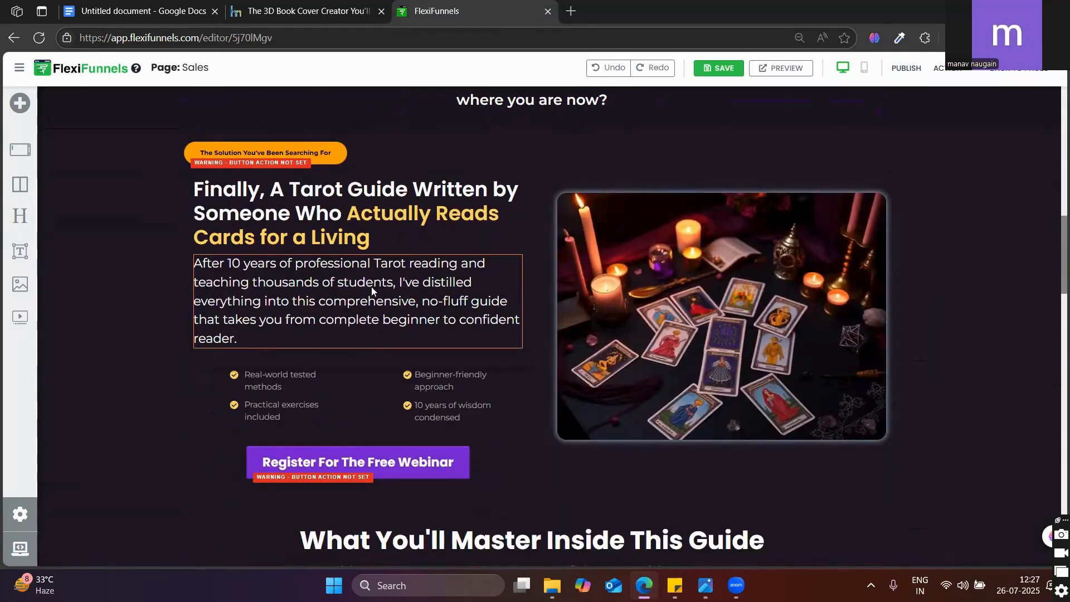
scroll(405, 285, down, 7)
scroll(404, 283, down, 20)
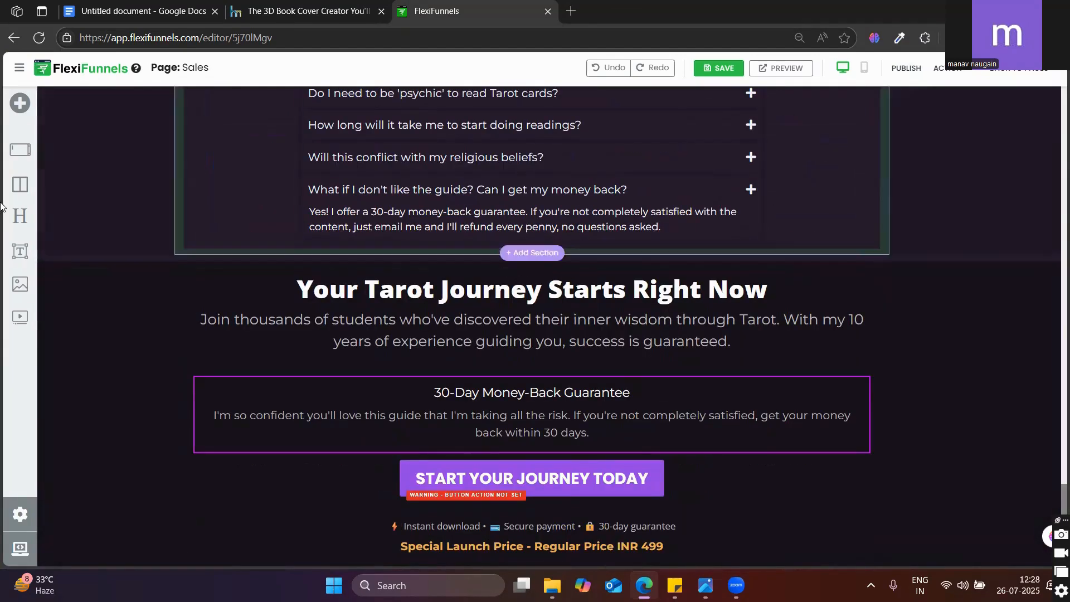
Step: Add a new section between the FAQ and "Your Tarot Journey Starts Right Now", and place an image element in it
drag(20, 149, 482, 263)
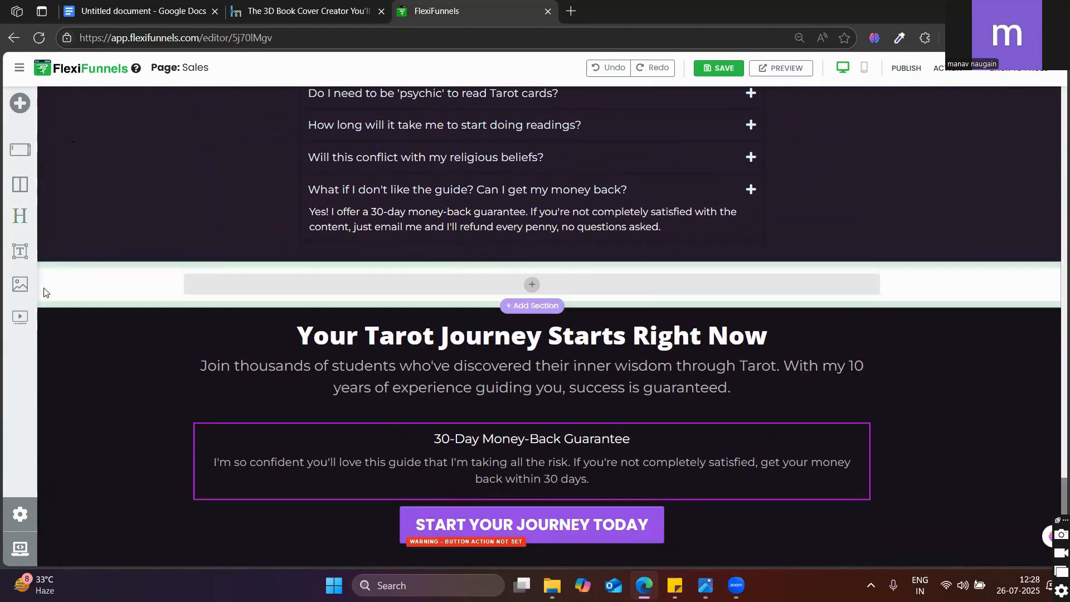
drag(20, 284, 549, 286)
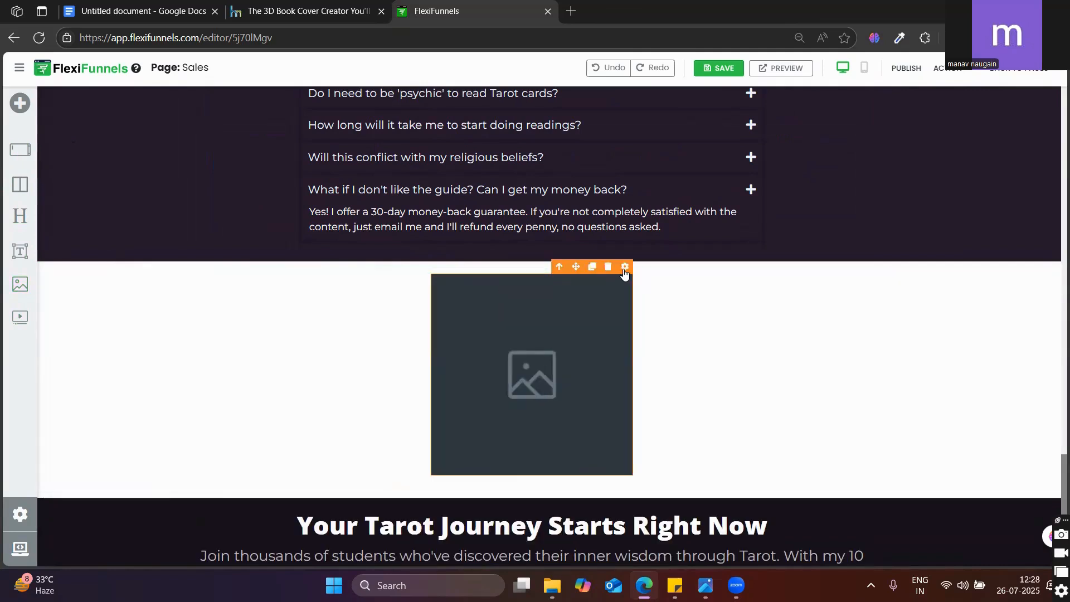
Step: Upload 1753512984.png from the Downloads folder to the image gallery and use it in the new image element
click(624, 267)
click(950, 225)
click(950, 267)
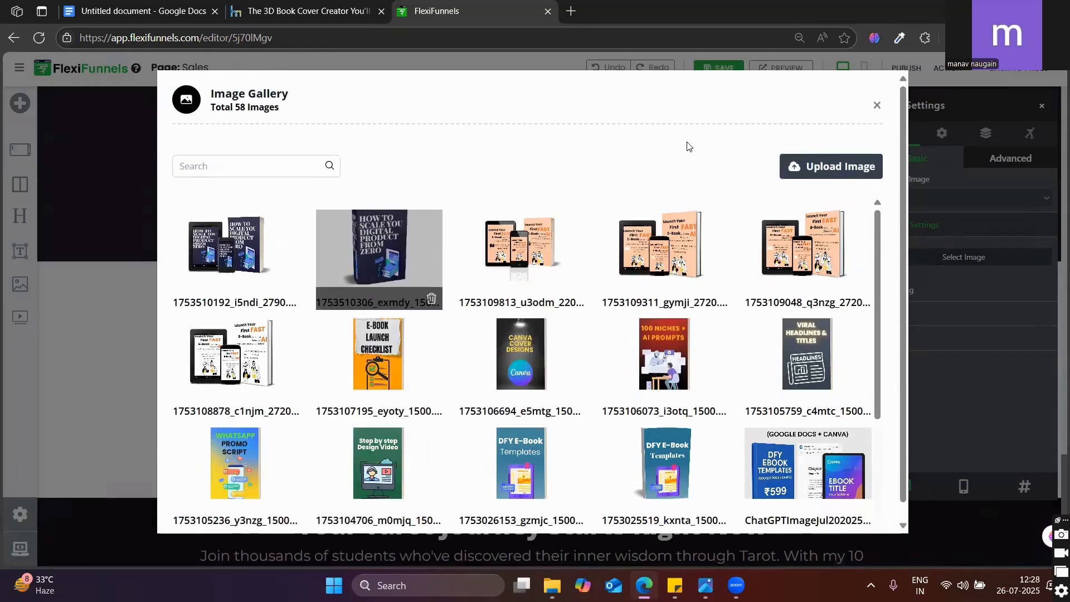
click(828, 170)
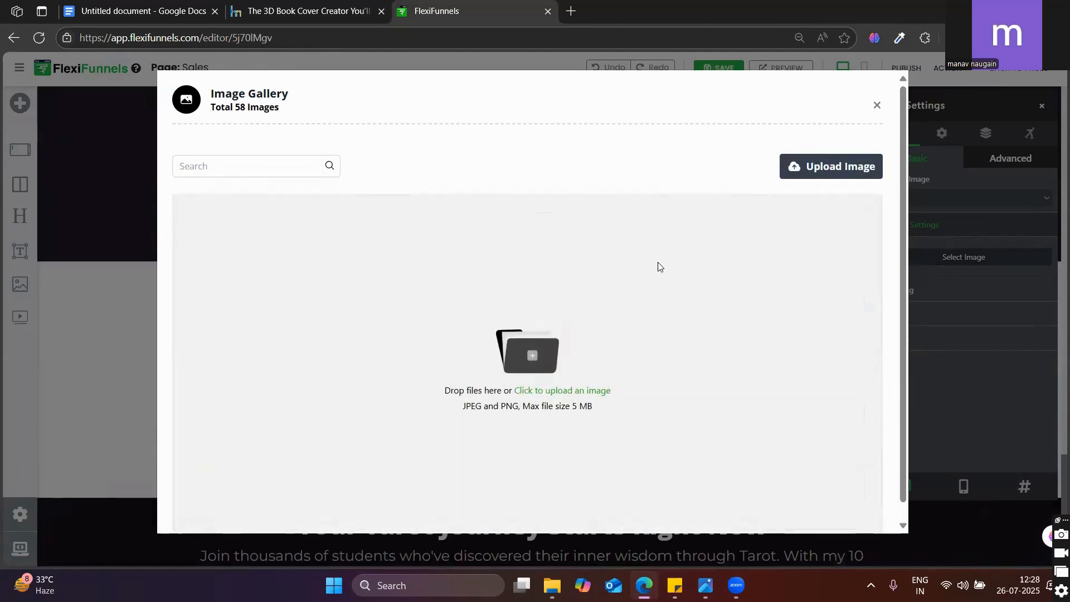
click(539, 389)
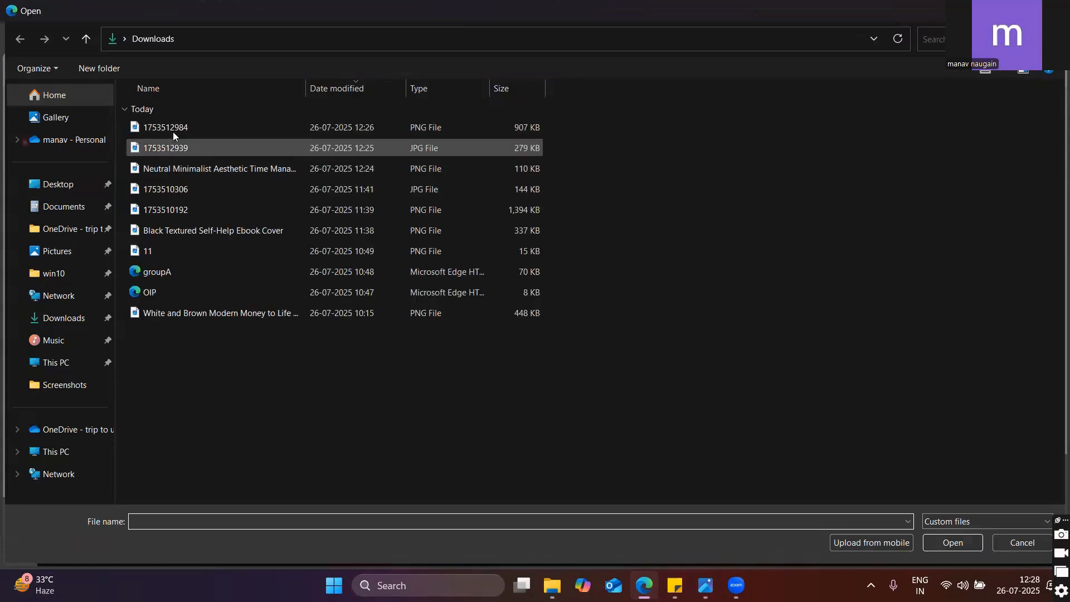
click(173, 129)
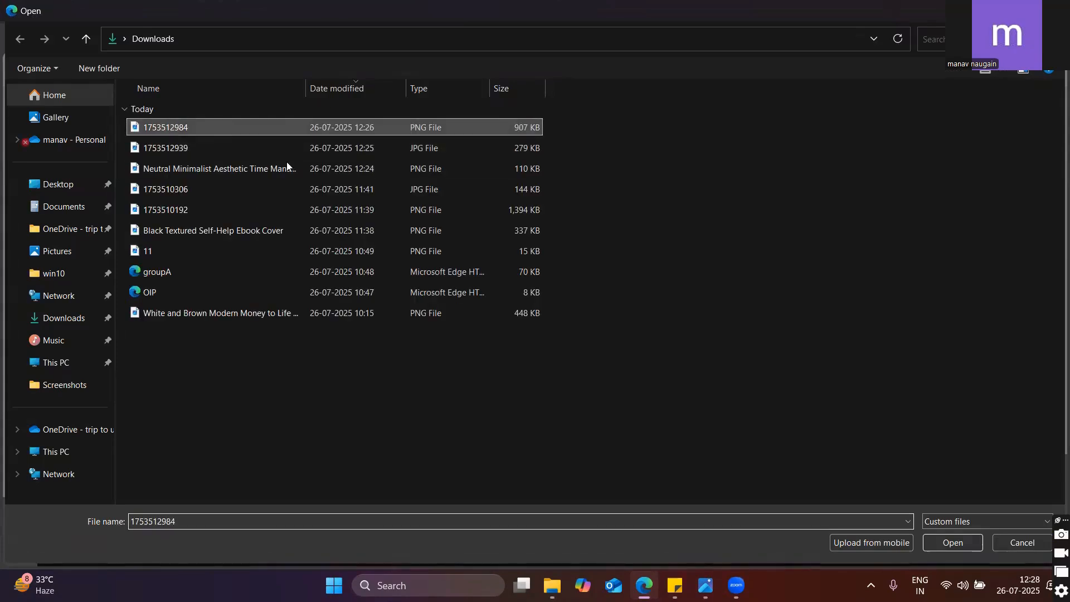
click(957, 544)
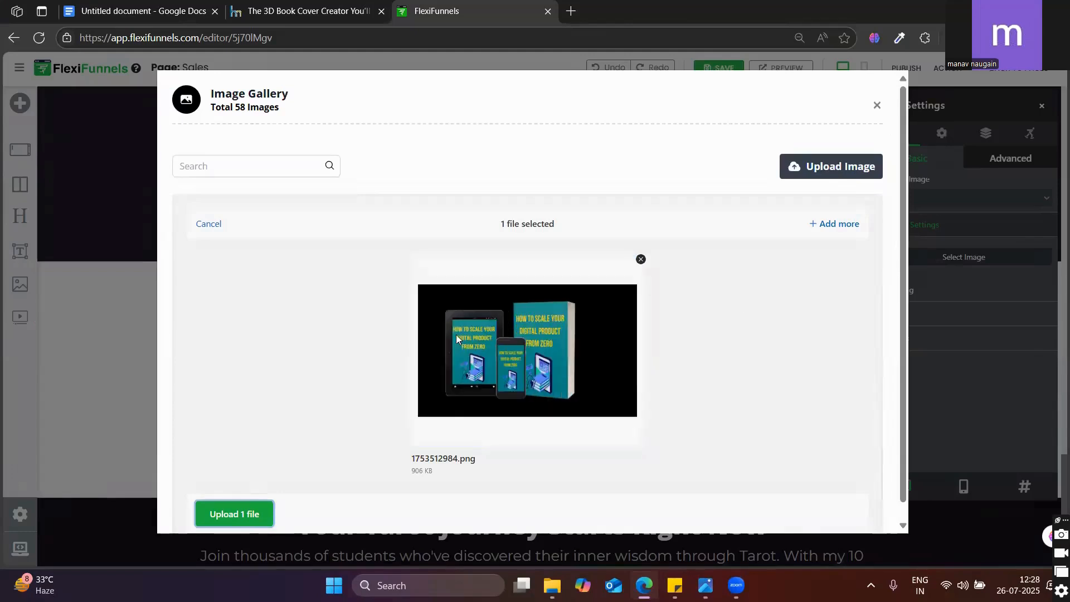
click(251, 507)
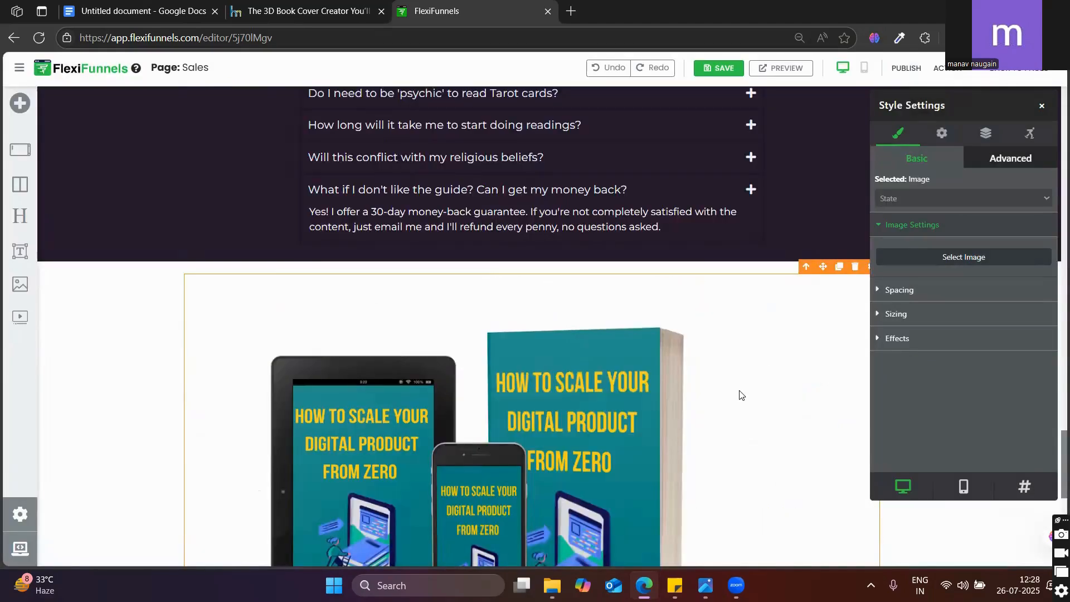
scroll(738, 394, down, 3)
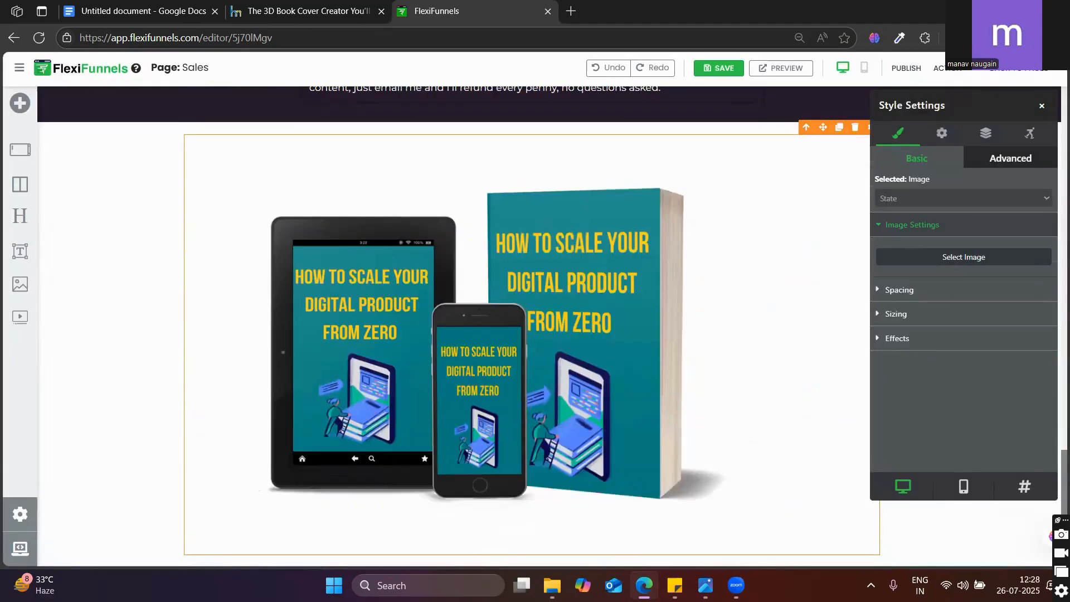
click(1043, 108)
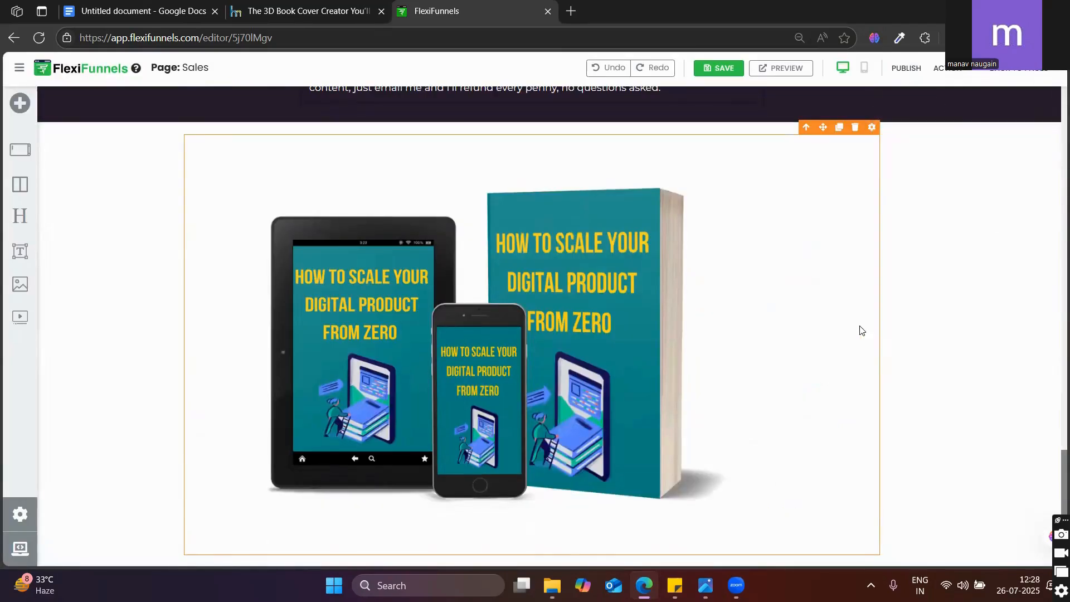
Step: Review how the ebook mockup image fits among the other sections of the sales page
scroll(859, 330, down, 1)
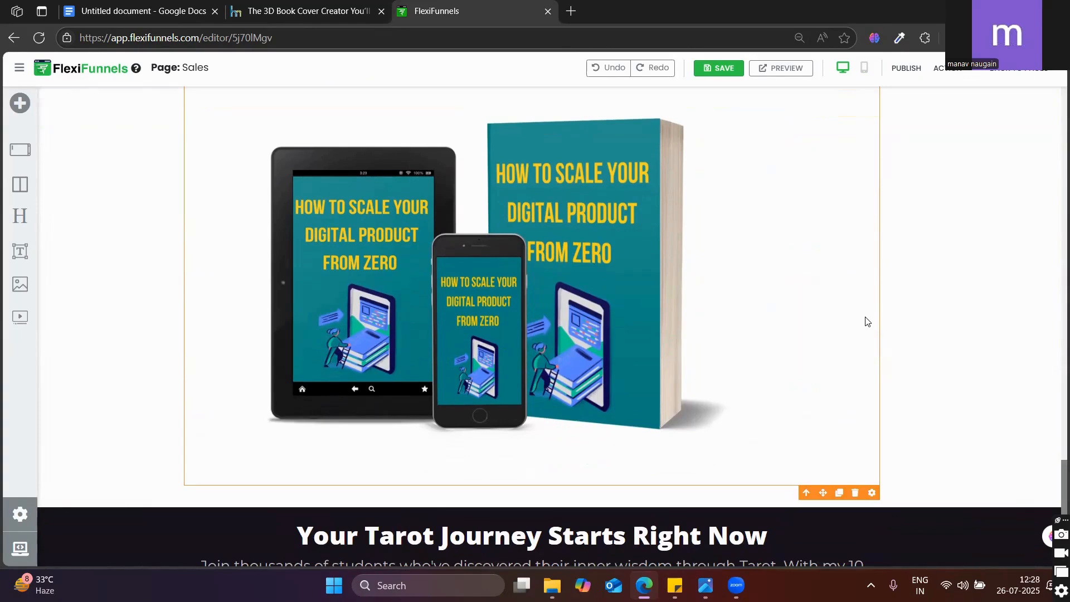
scroll(867, 321, up, 20)
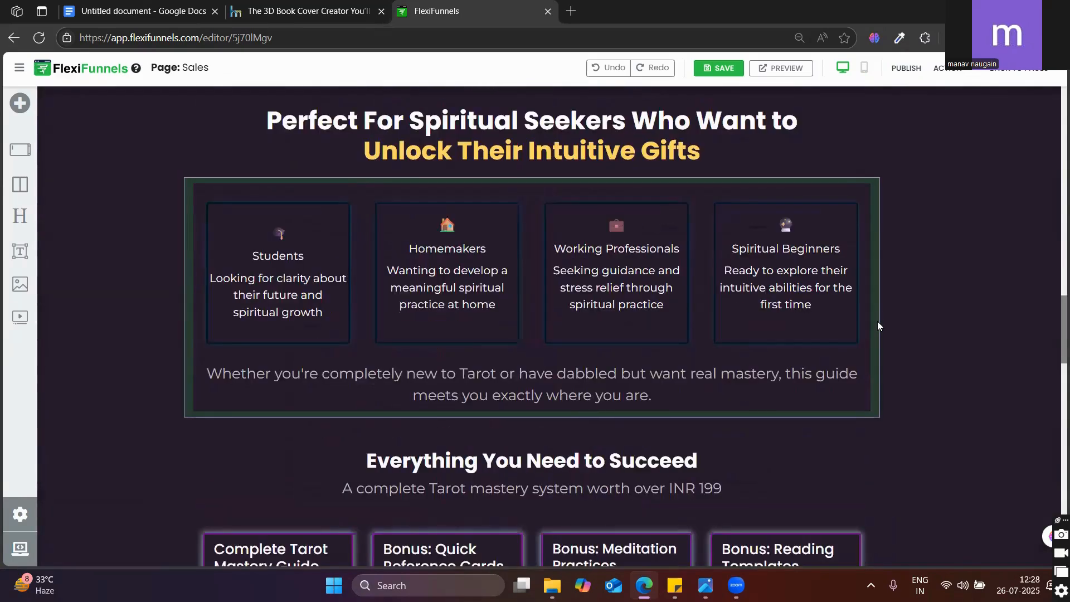
scroll(355, 155, up, 15)
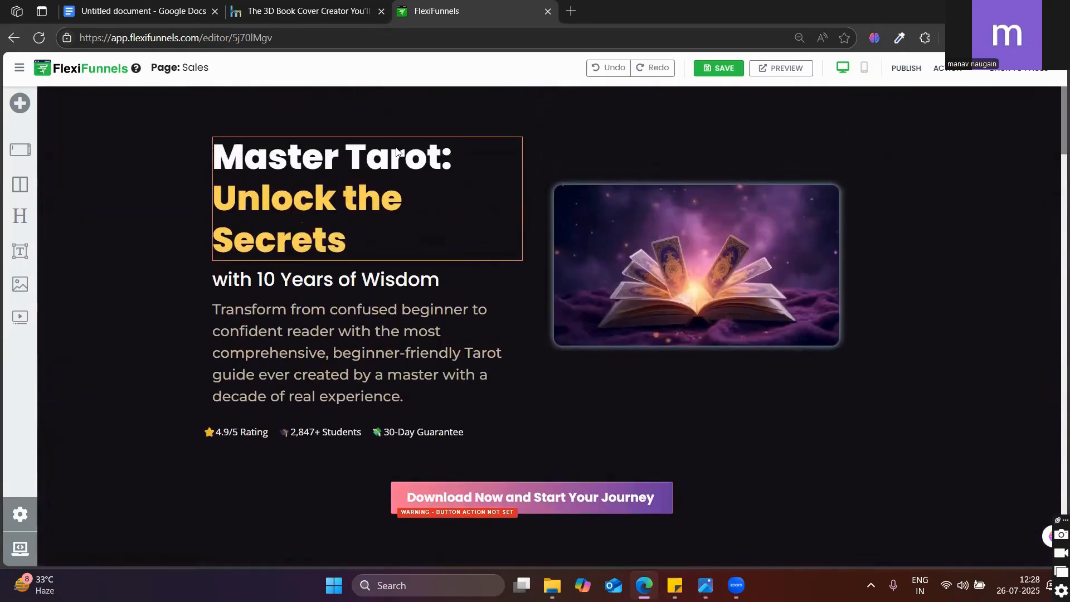
scroll(395, 150, down, 8)
scroll(622, 191, down, 20)
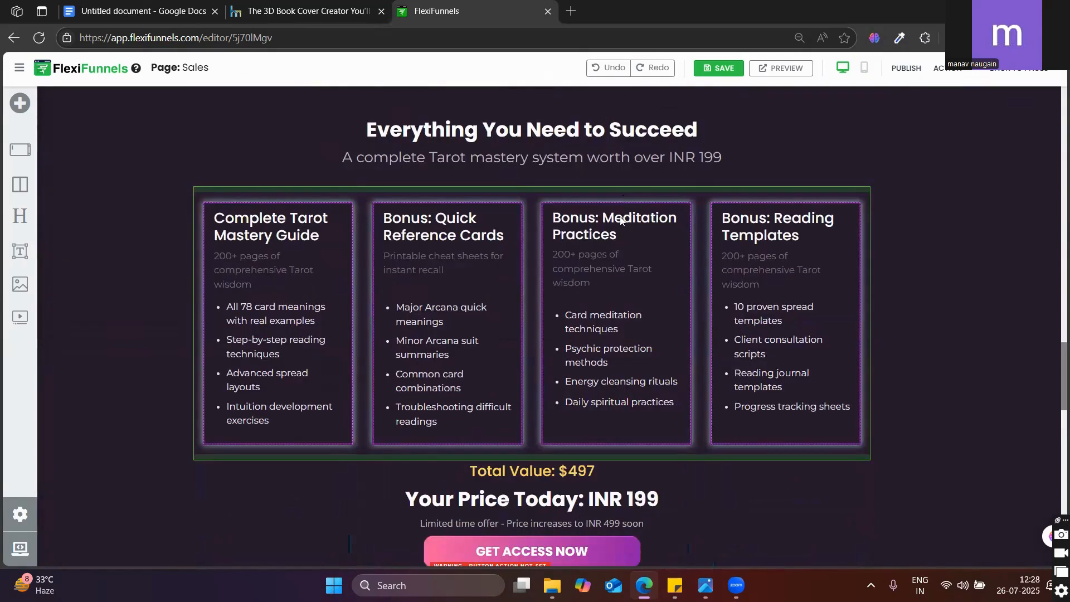
scroll(621, 220, down, 15)
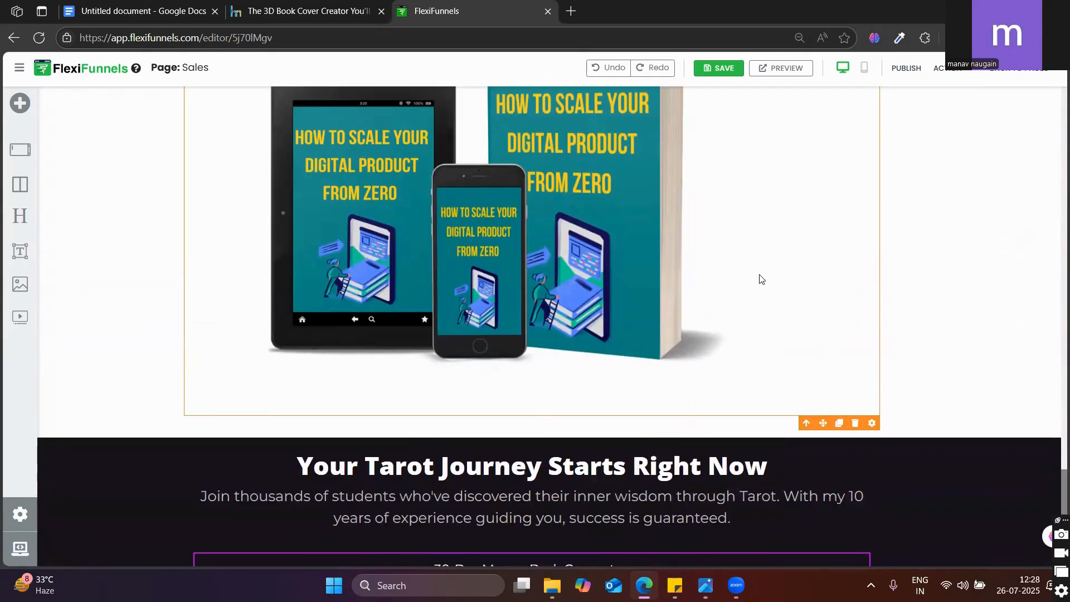
scroll(758, 278, up, 3)
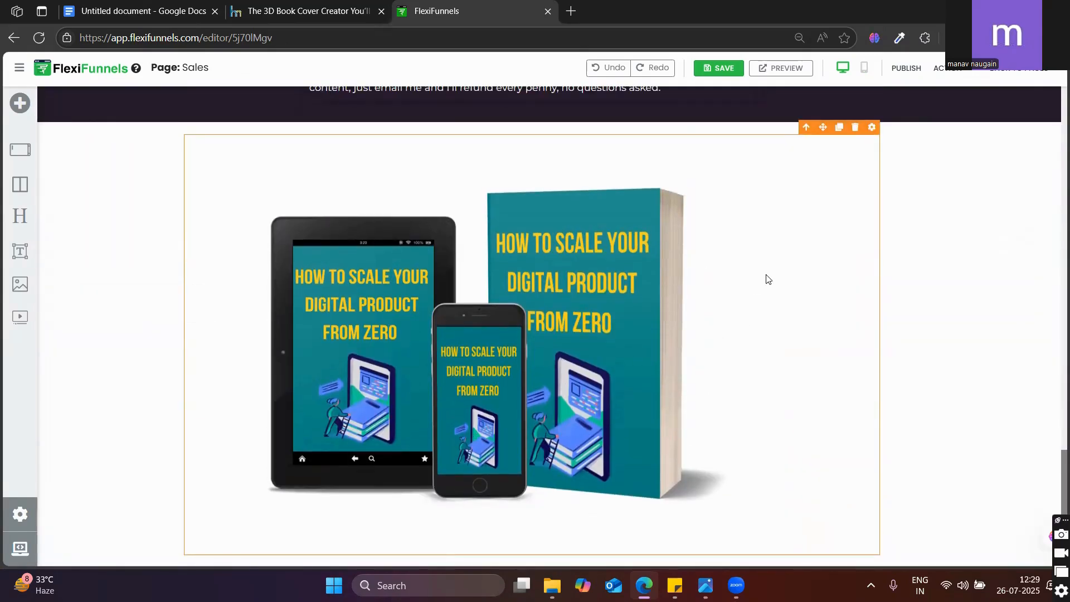
scroll(390, 329, down, 3)
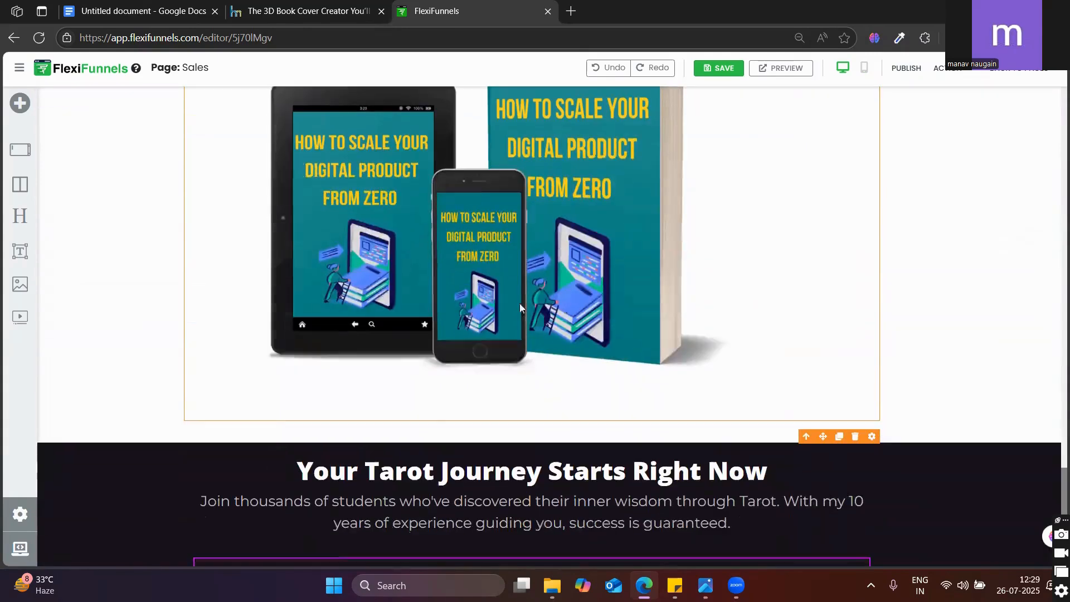
scroll(433, 299, up, 3)
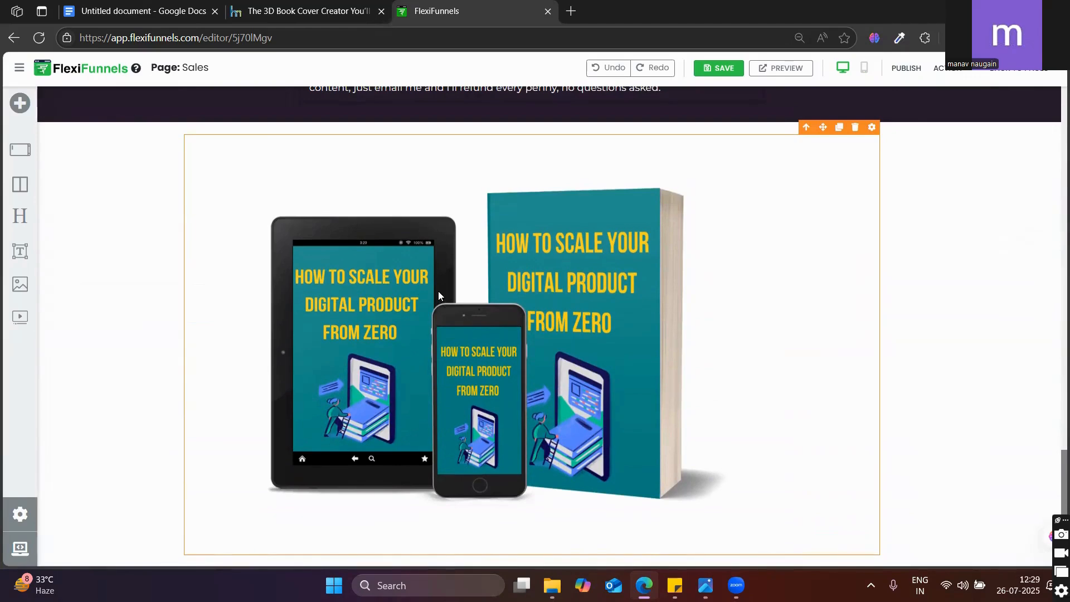
scroll(437, 290, up, 5)
scroll(435, 278, down, 5)
scroll(534, 263, up, 10)
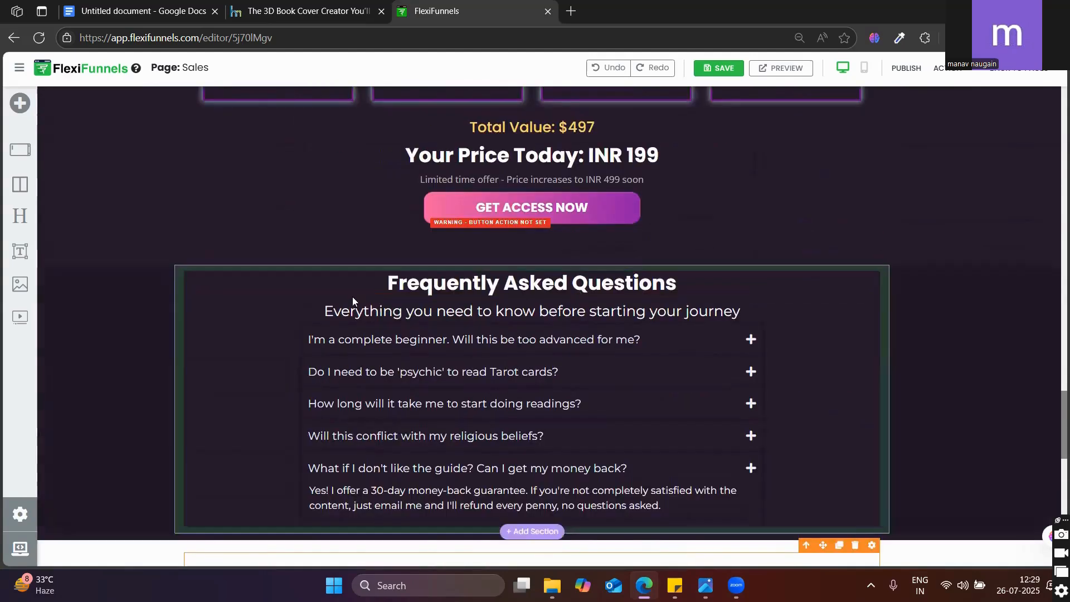
scroll(707, 279, up, 2)
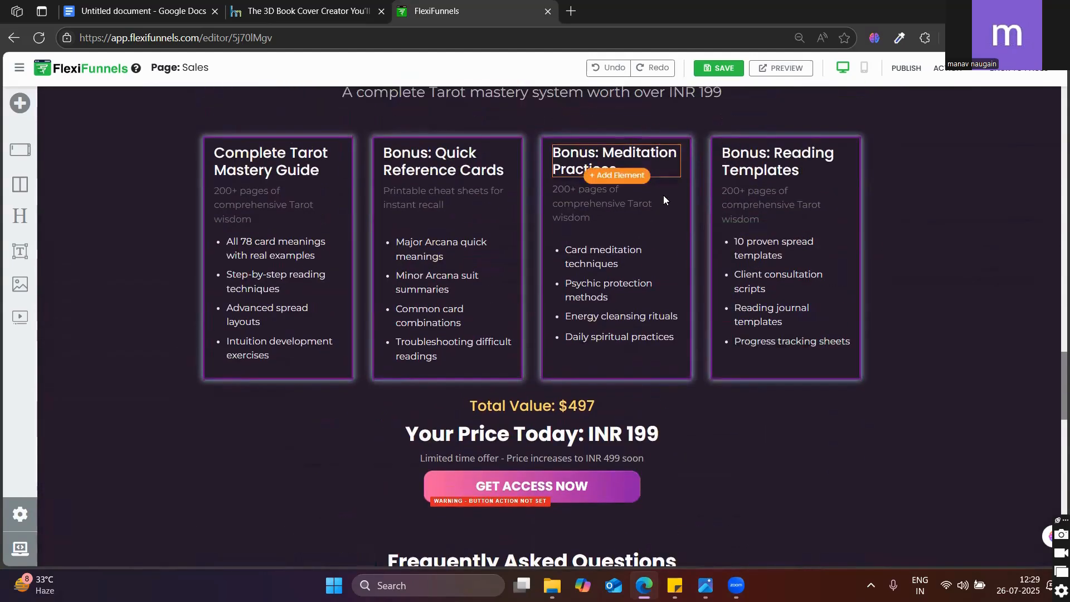
scroll(272, 297, down, 5)
scroll(273, 297, down, 9)
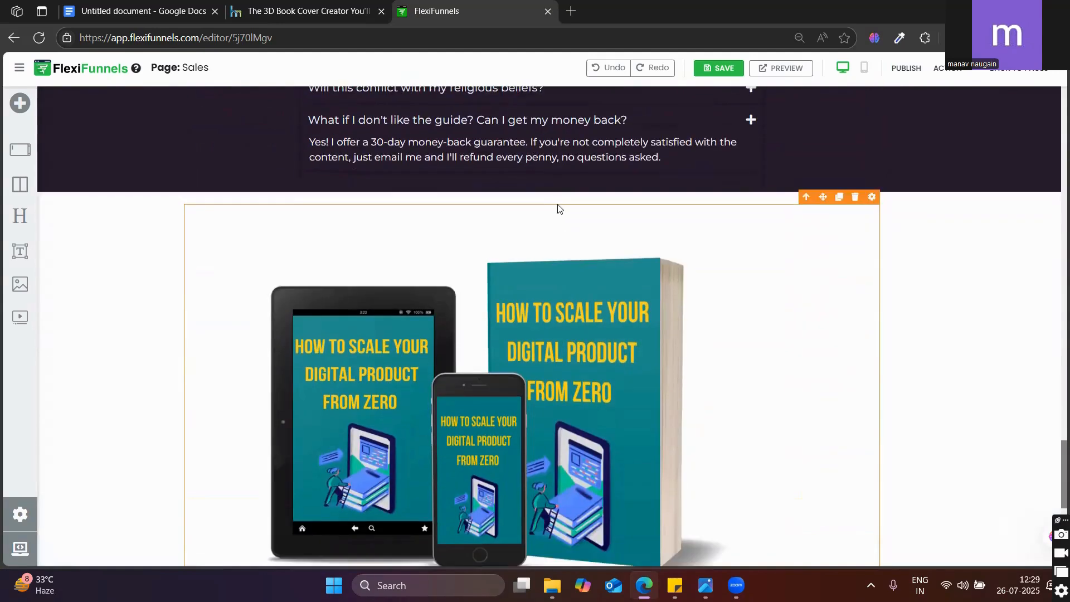
scroll(726, 286, up, 3)
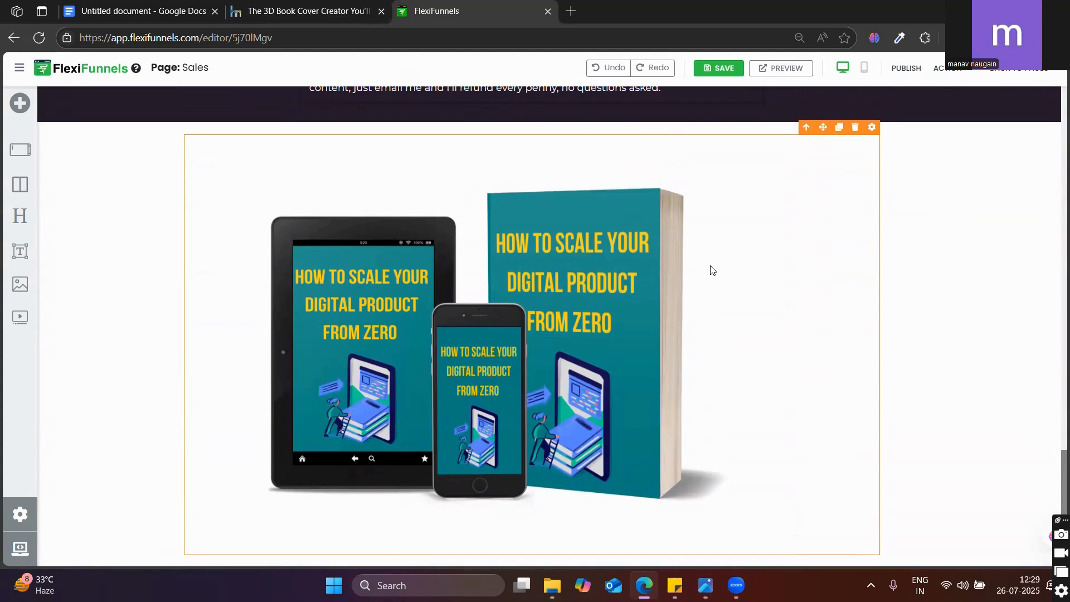
Step: Reduce the ebook mockup image's width to 57 %
scroll(722, 279, down, 1)
scroll(722, 278, up, 1)
click(873, 127)
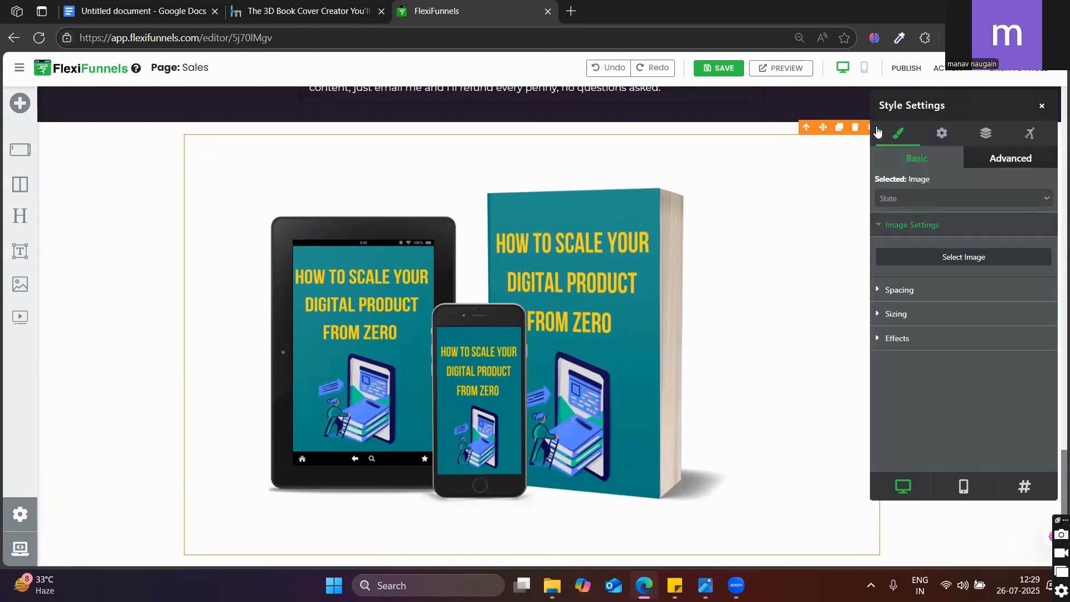
click(893, 314)
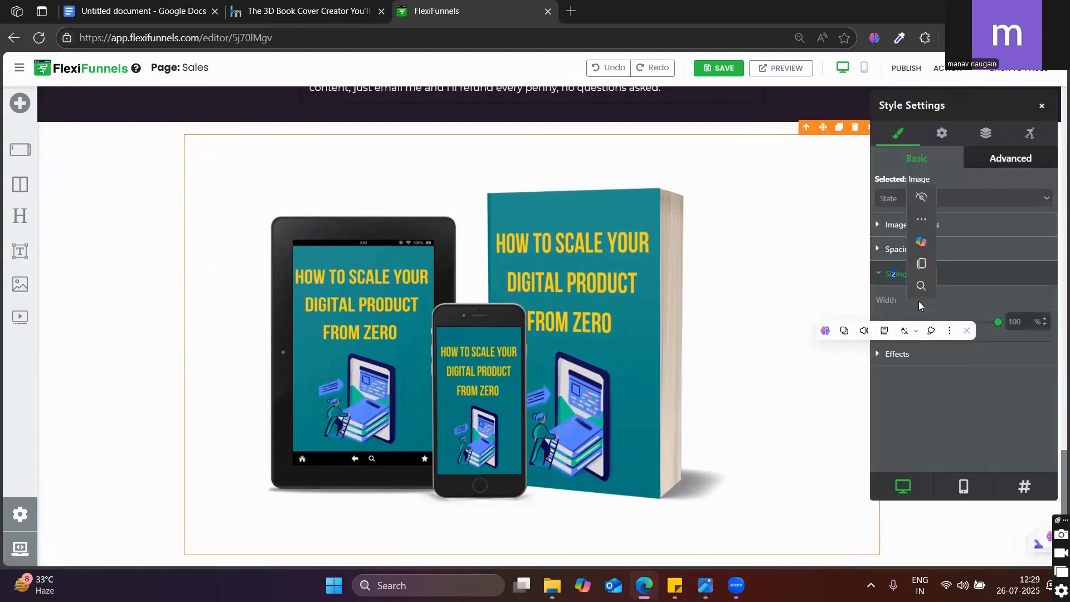
drag(975, 329, 949, 326)
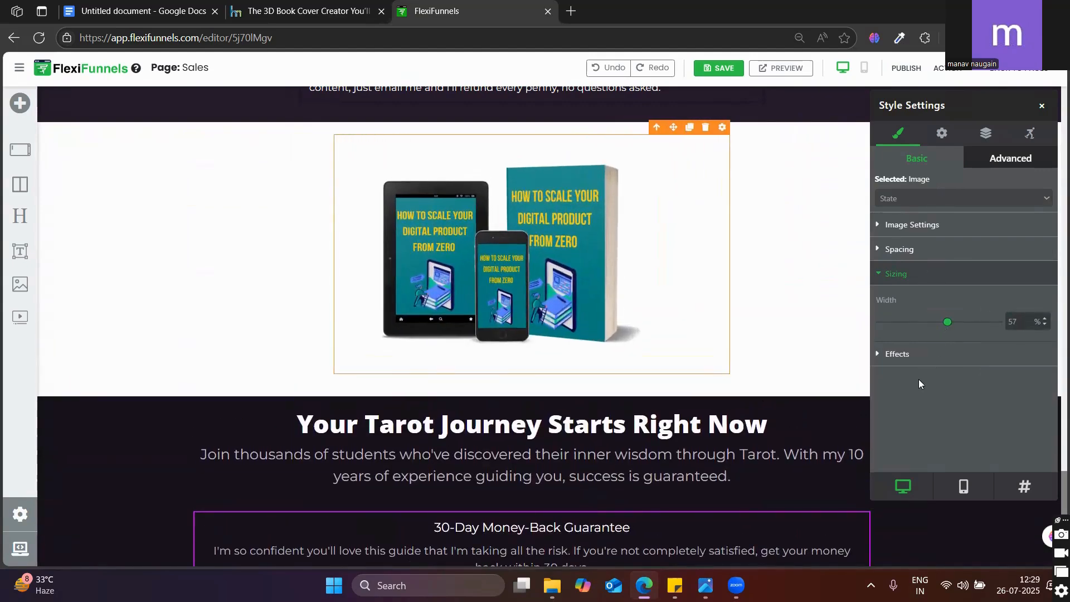
Step: Give the mockup image a dotted border on all sides with a width of 3 px
click(904, 353)
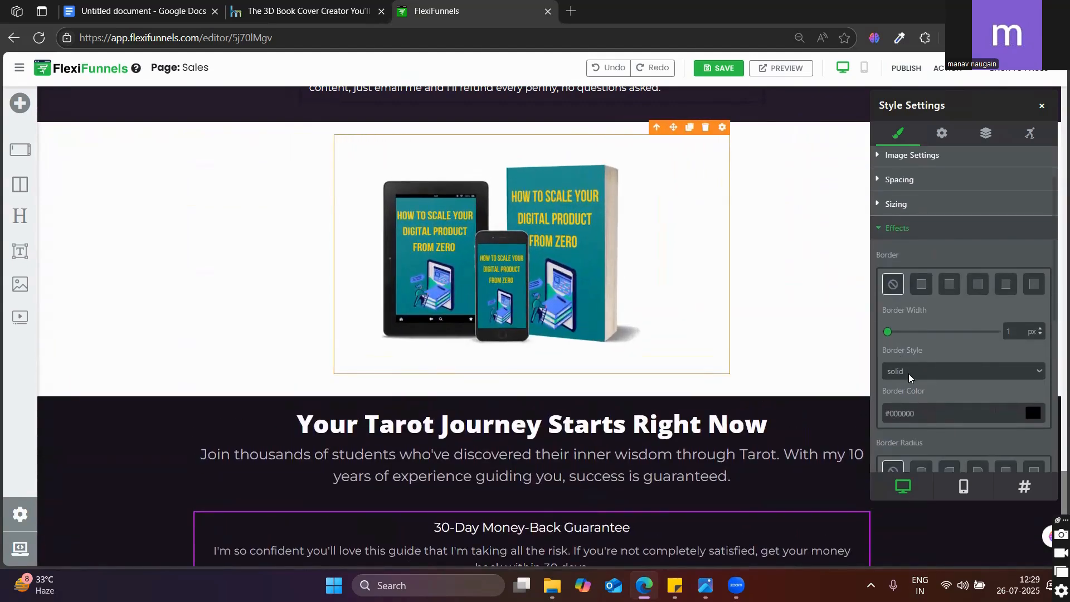
click(908, 371)
click(922, 432)
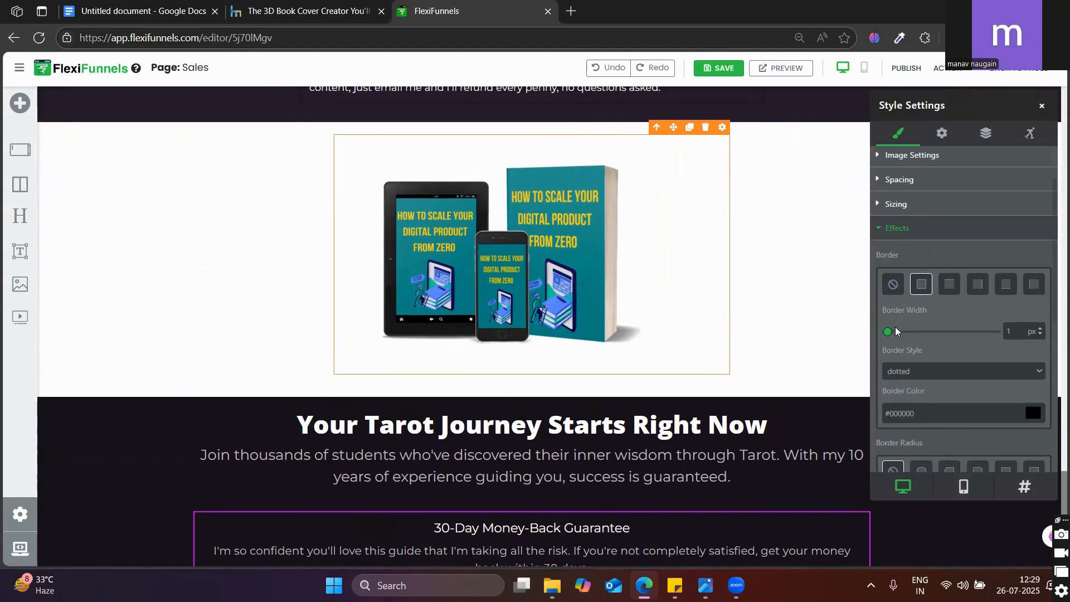
drag(886, 333, 890, 333)
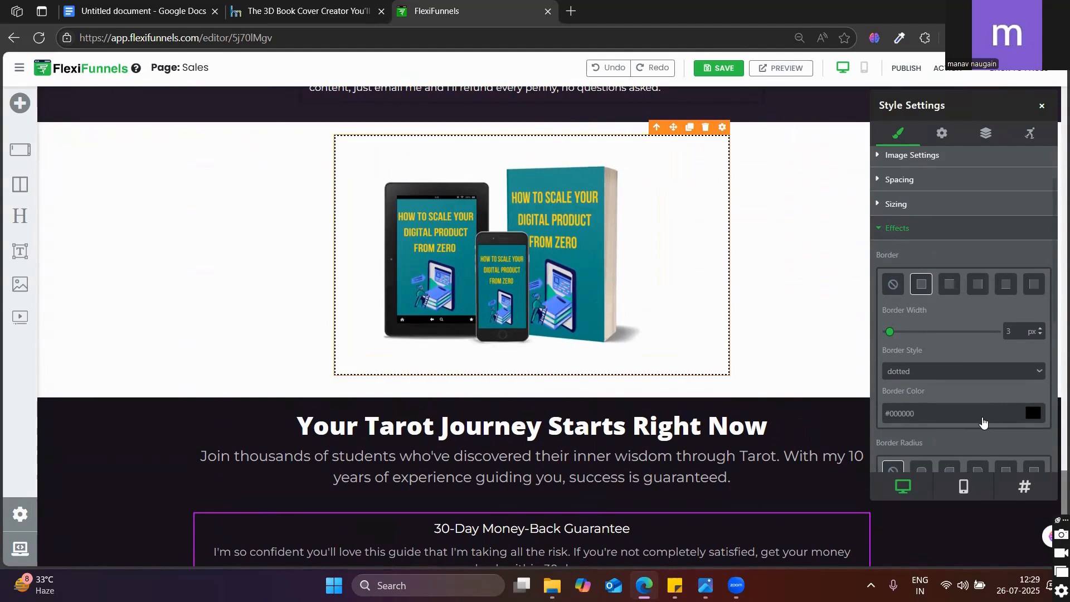
Step: Round all corners of the mockup image's border with a radius of 15 px
scroll(982, 423, down, 3)
click(925, 333)
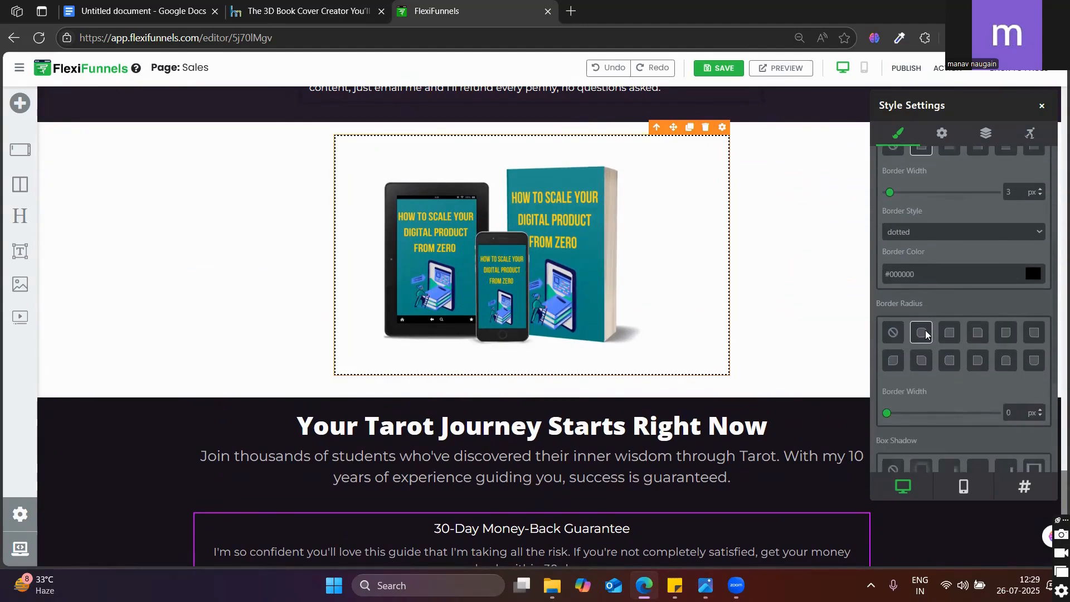
mouse_move(887, 422)
mouse_down()
mouse_move(903, 426)
mouse_move(894, 427)
mouse_up()
Step: Try the box shadow presets on the mockup image and settle on the lower shadow with vertical offset 8, blur 6 and spread -3 px
scroll(960, 317, down, 4)
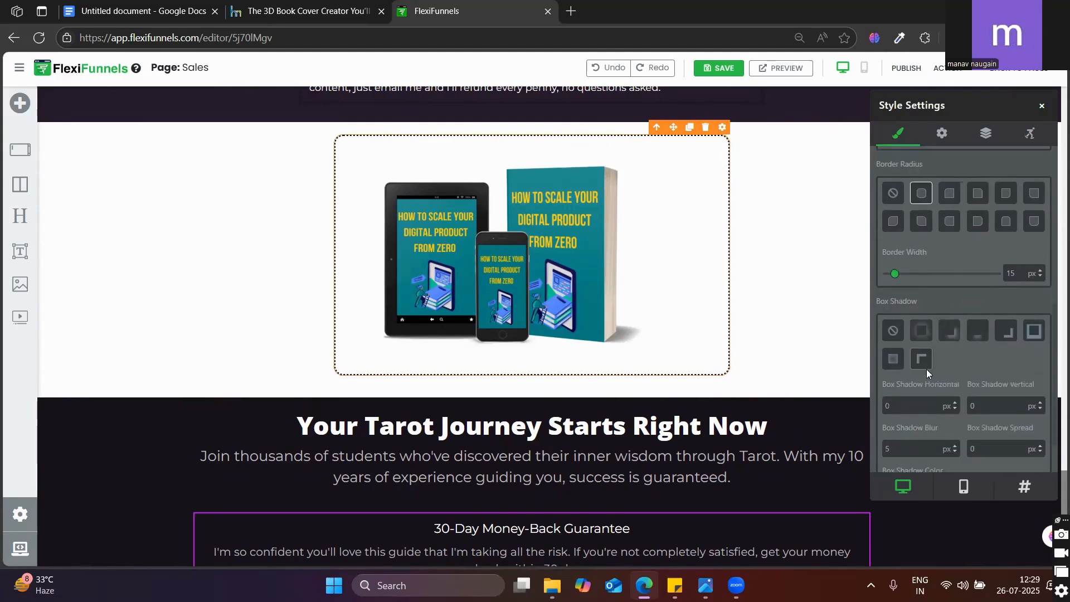
click(949, 279)
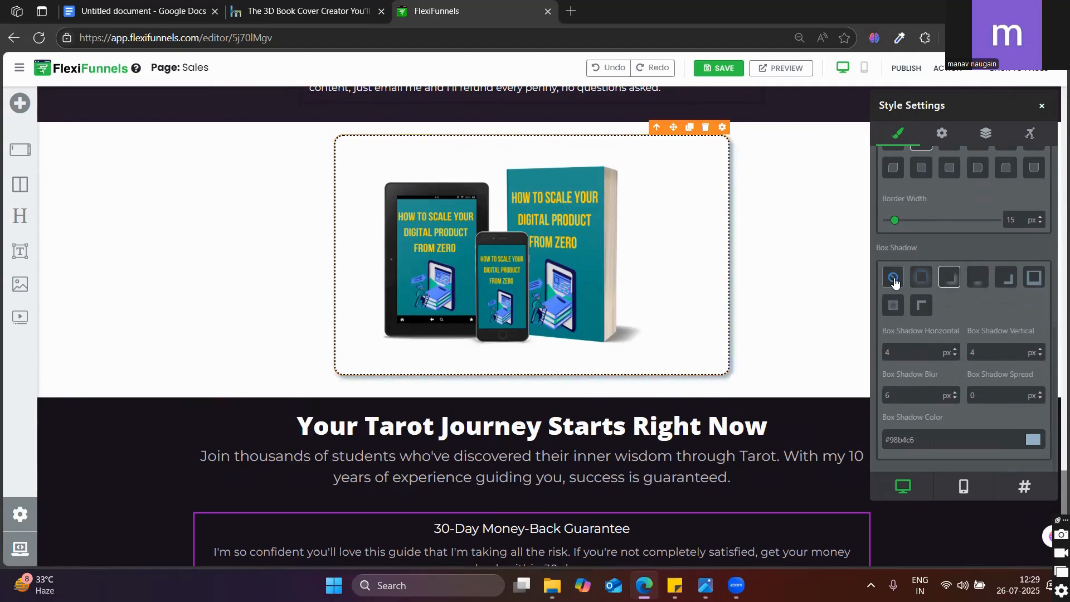
click(921, 277)
click(976, 279)
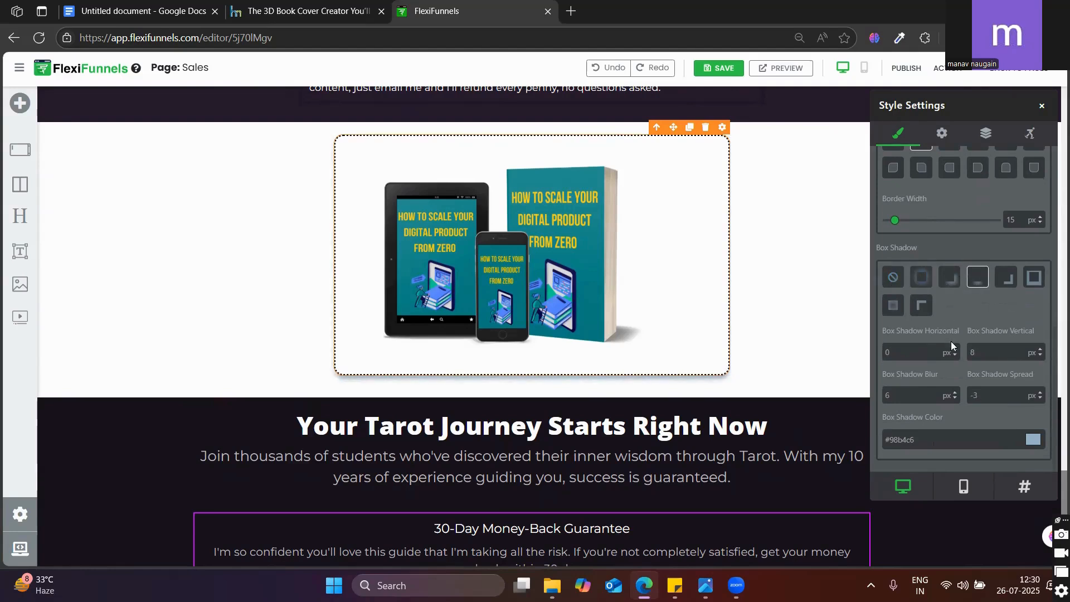
click(1040, 107)
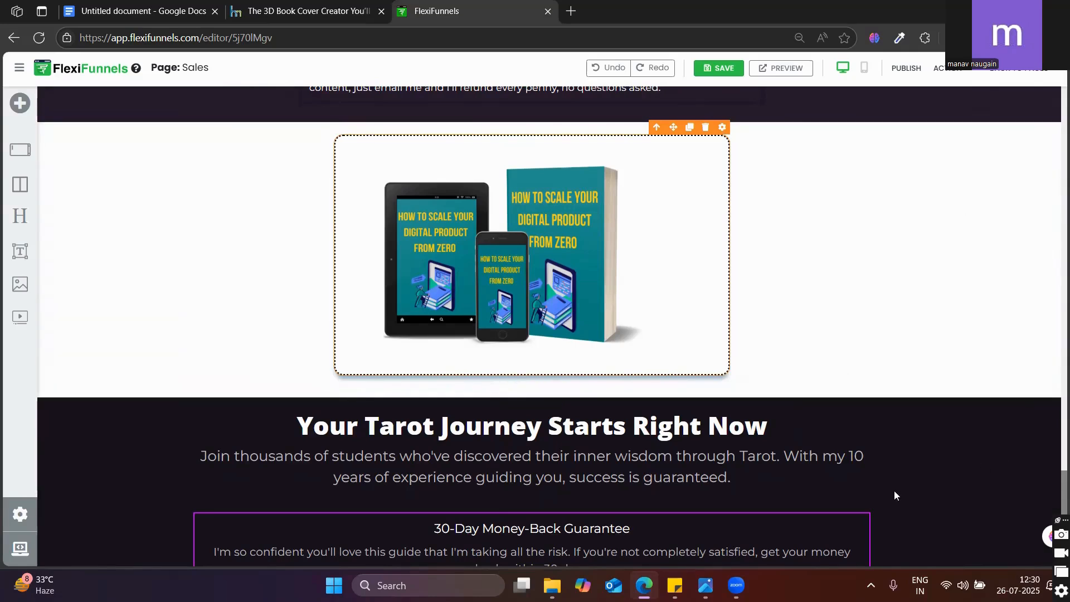
Step: Open digifunnelpro.com in a new browser tab
scroll(955, 430, down, 3)
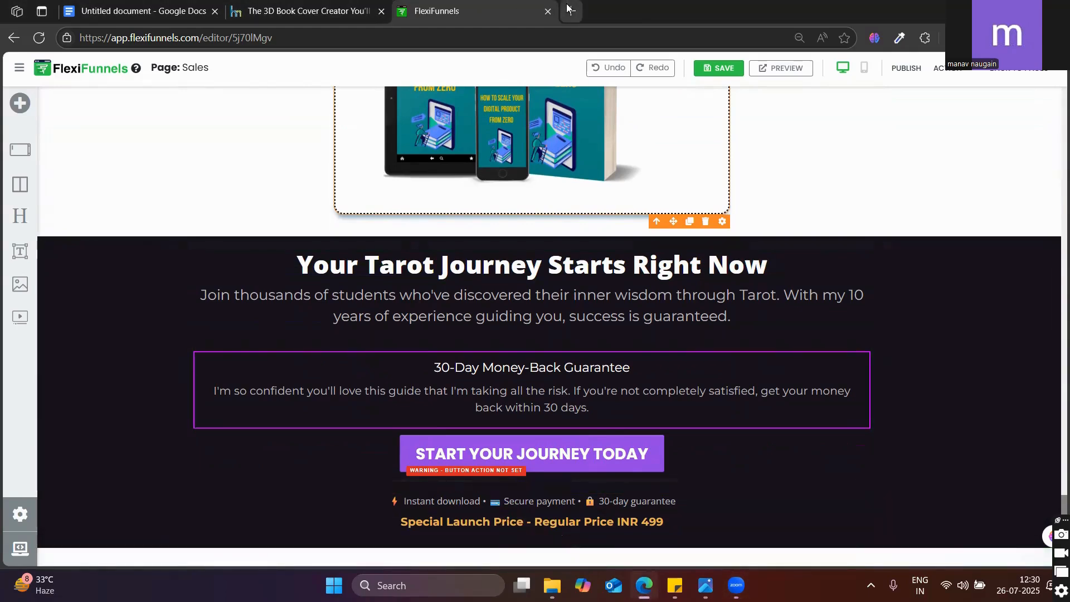
key(ctrl+t)
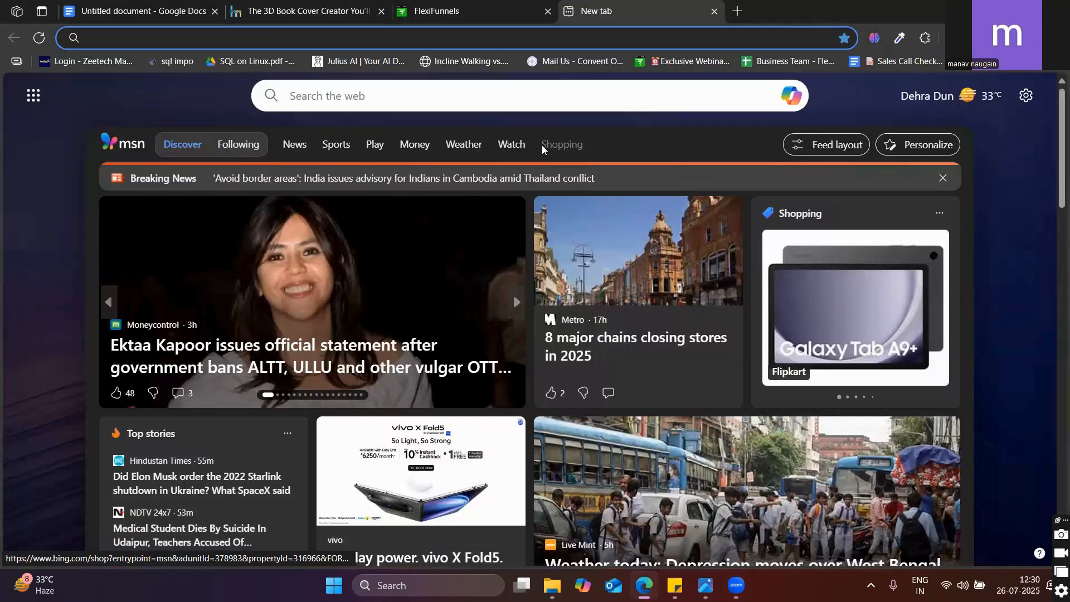
text(digifunnelpro.com)
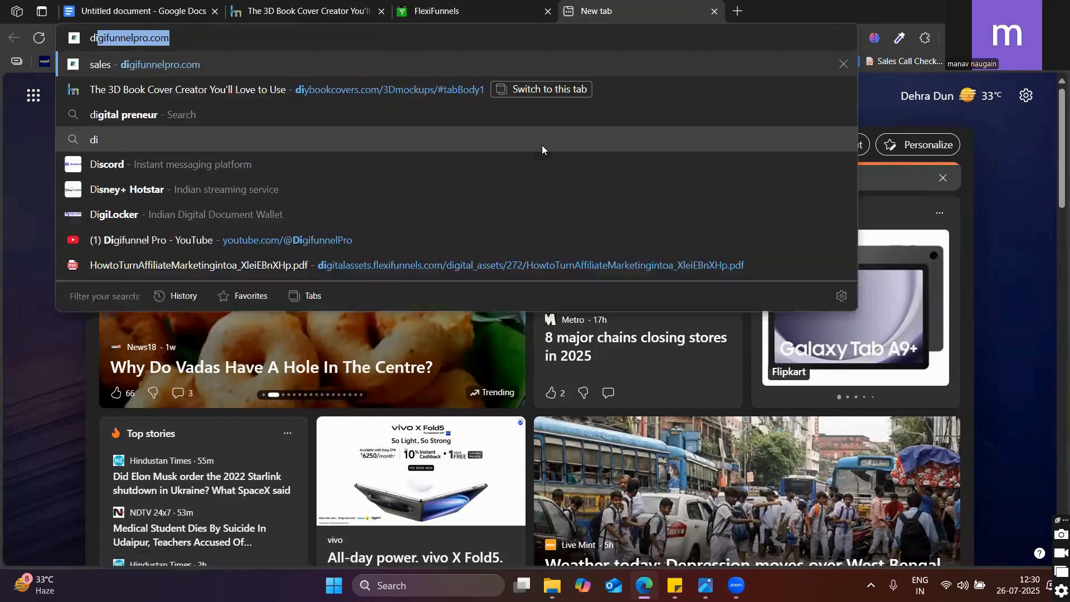
key(Return)
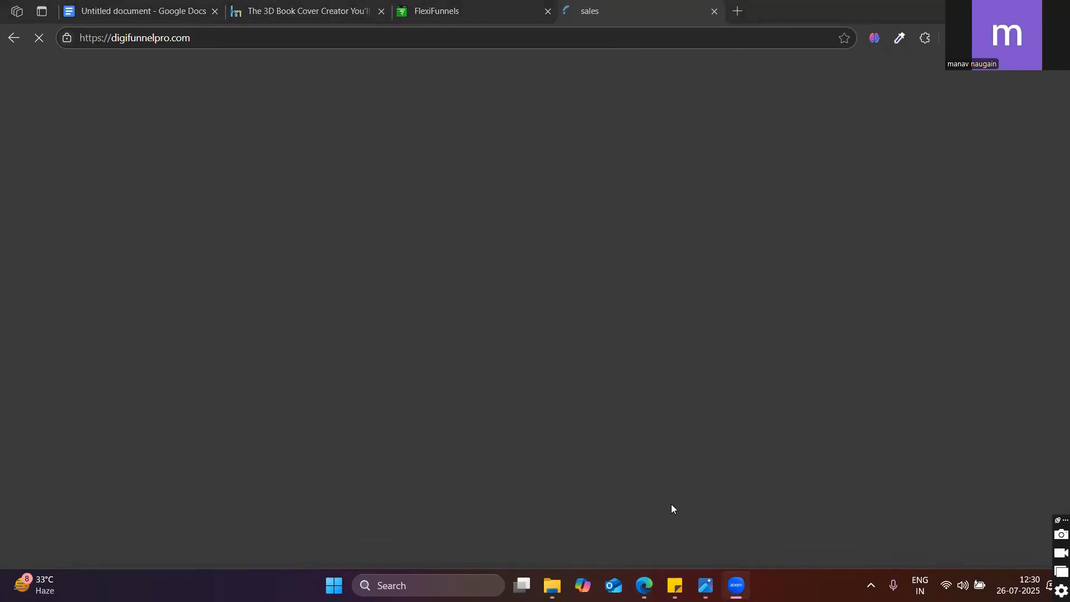
Step: In the FlexiFunnels editor, delete the mockup image with its row and empty the section between the FAQ and "Your Tarot Journey Starts Right Now"
click(454, 8)
click(574, 8)
click(535, 8)
scroll(717, 278, up, 3)
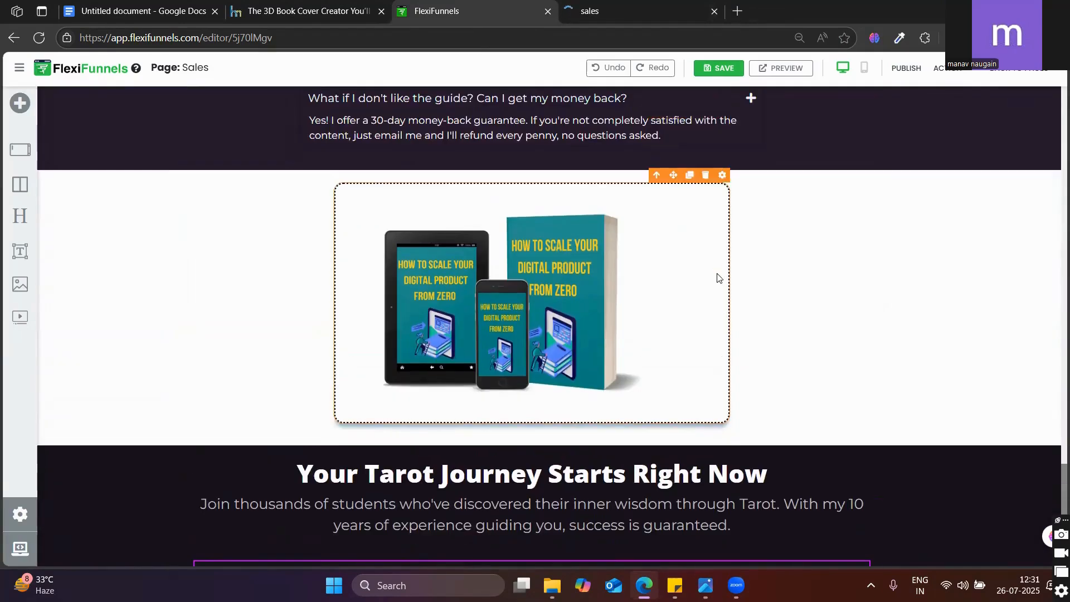
scroll(718, 277, up, 1)
click(832, 260)
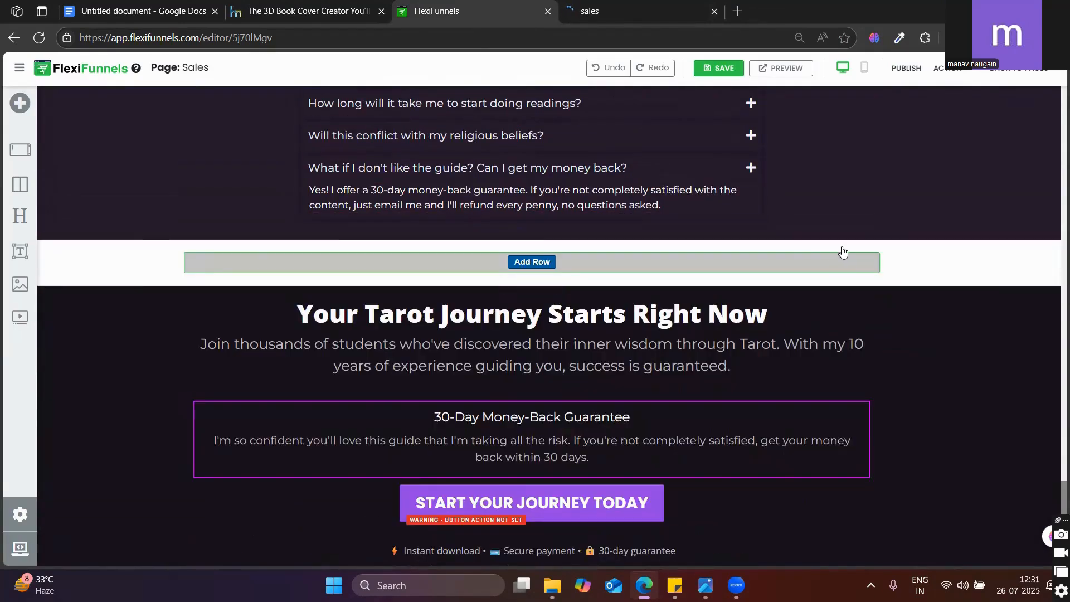
click(847, 237)
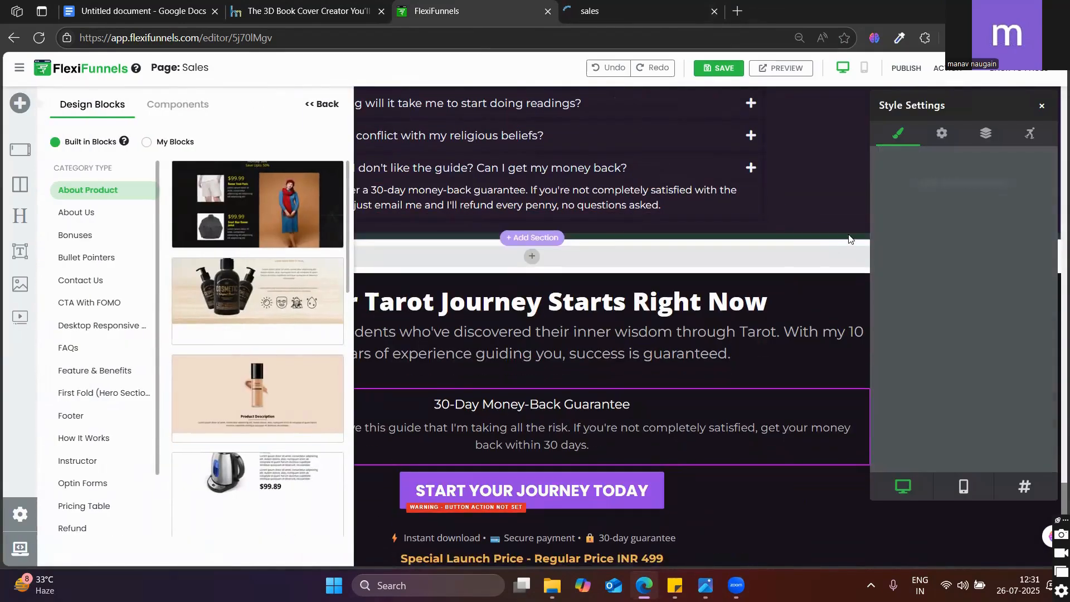
click(1041, 106)
Step: Look through the digifunnelpro.com sales page down to its footer, dismissing the free toolkit pop-up
click(689, 8)
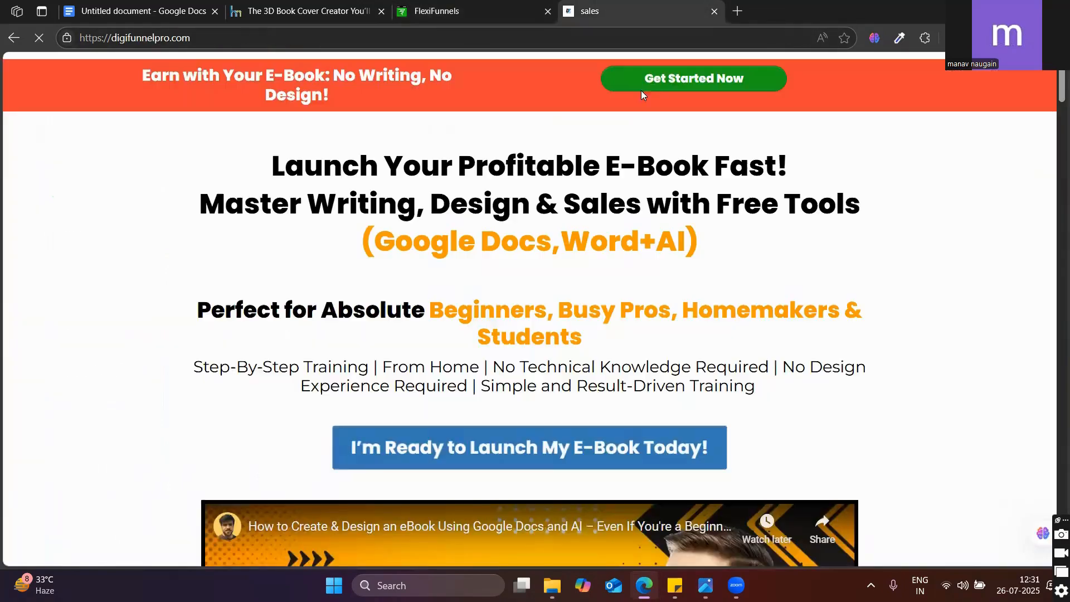
scroll(533, 286, down, 10)
scroll(533, 286, down, 10)
scroll(540, 276, up, 8)
scroll(540, 276, down, 5)
scroll(541, 276, down, 4)
scroll(1052, 193, down, 15)
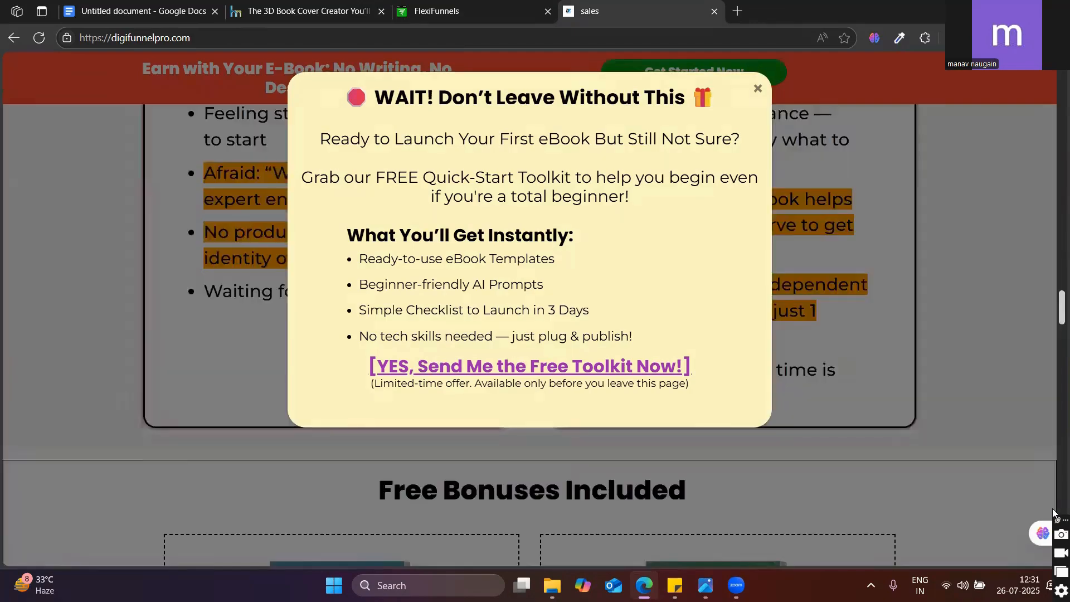
click(757, 88)
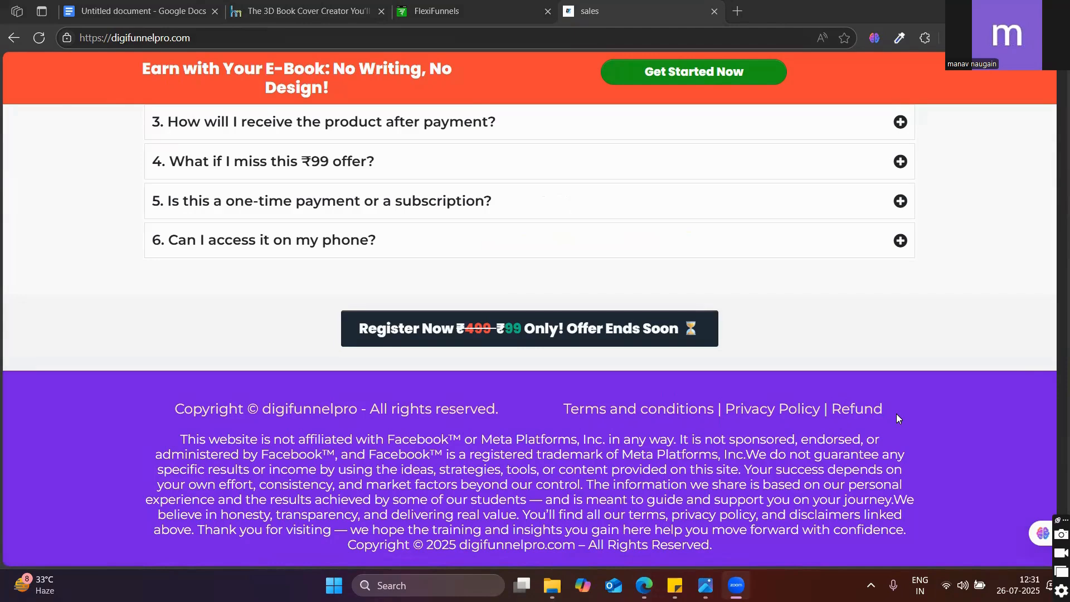
Step: Highlight the "Terms and conditions | Privacy Policy | Refund" links in the digifunnelpro.com footer to examine them
drag(904, 405, 558, 415)
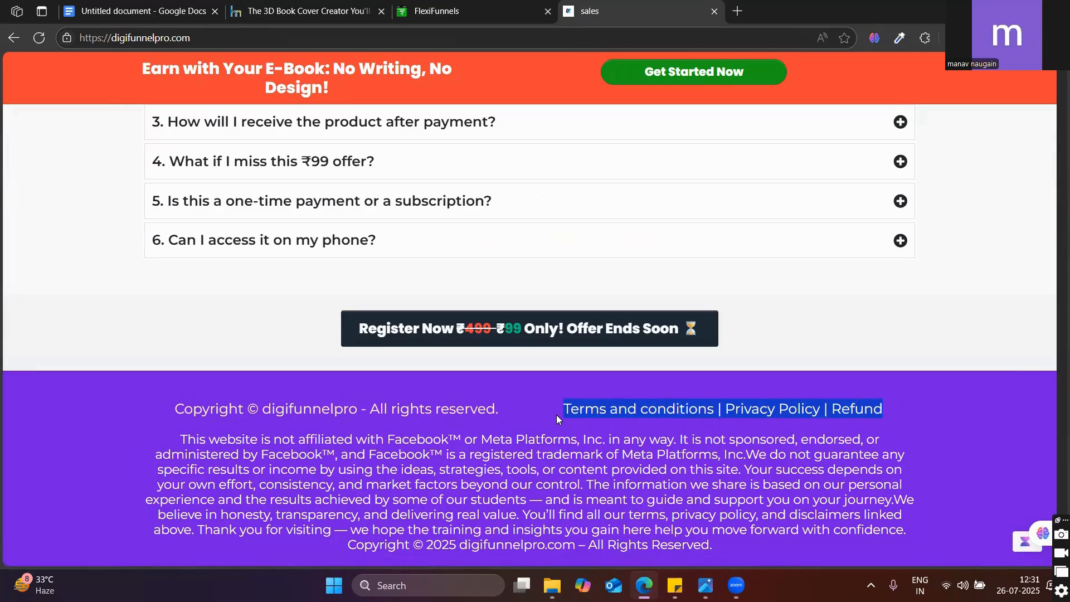
drag(892, 409, 983, 428)
triple_click(983, 433)
click(553, 381)
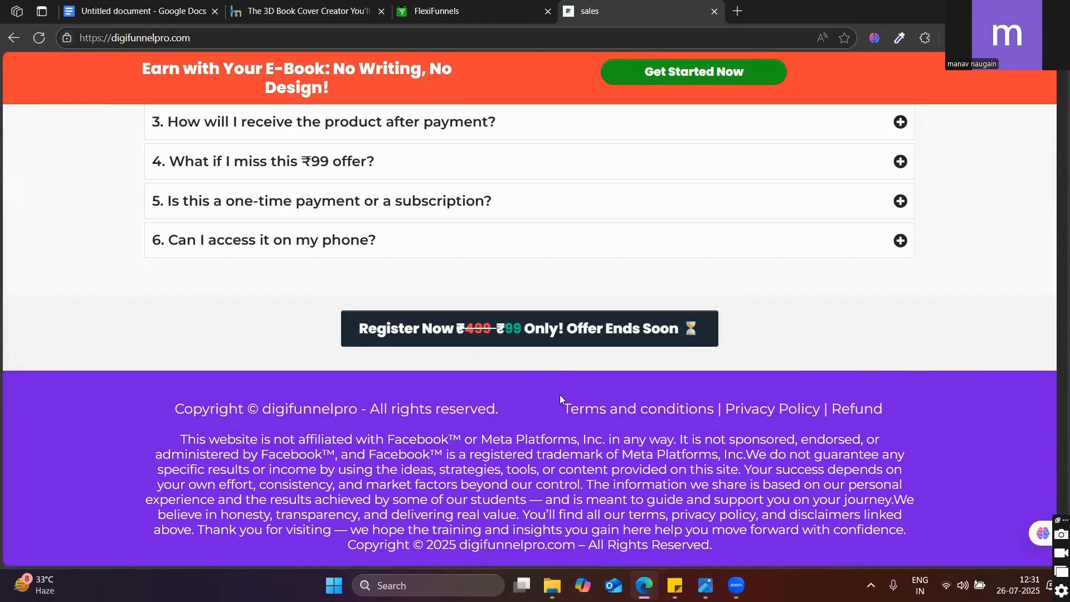
drag(559, 409, 873, 405)
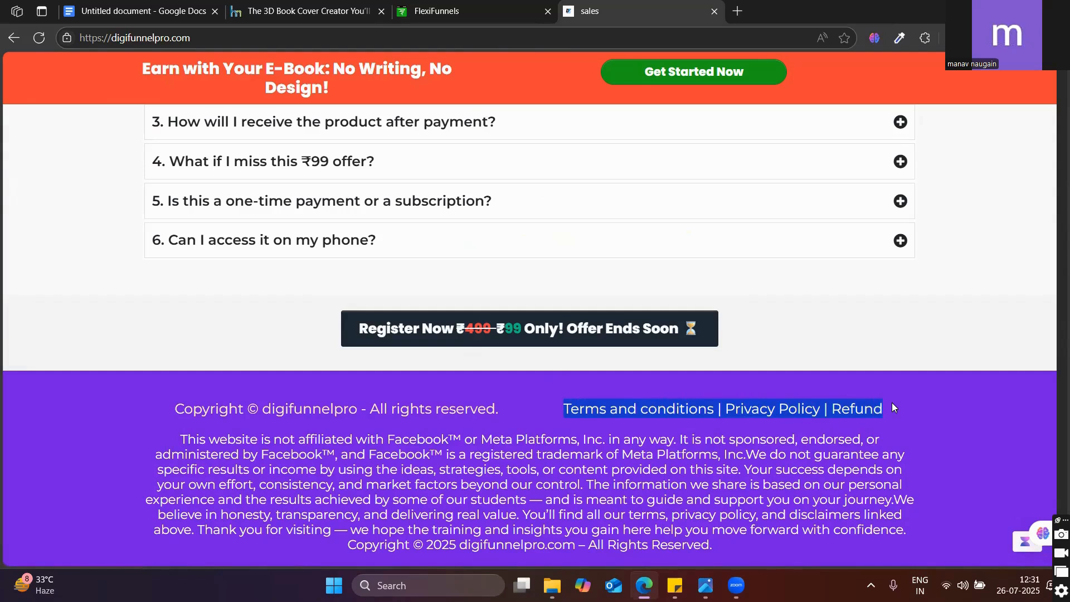
click(545, 393)
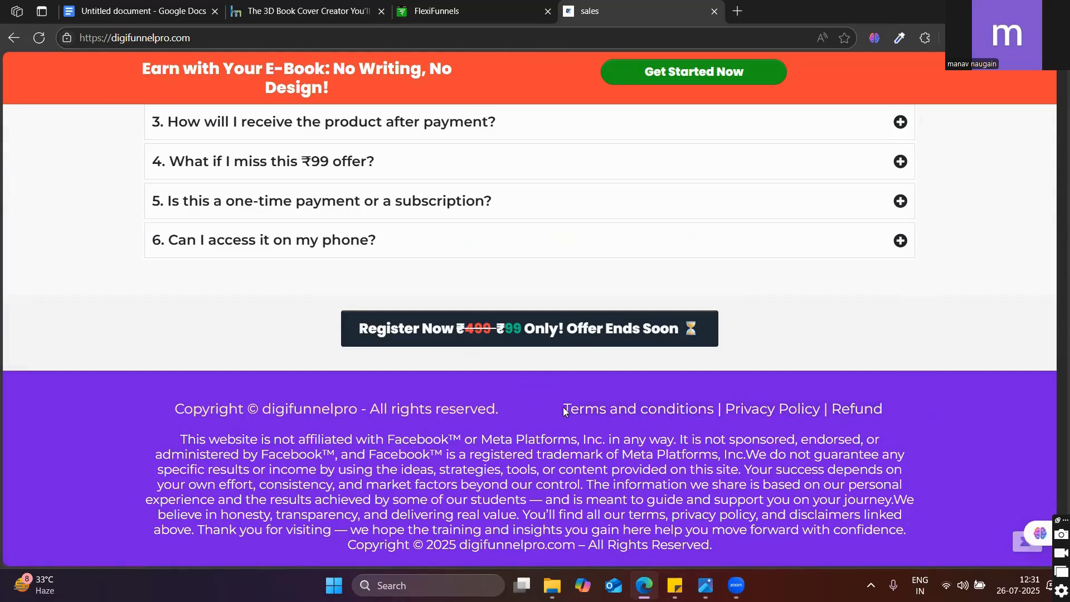
drag(550, 404, 948, 404)
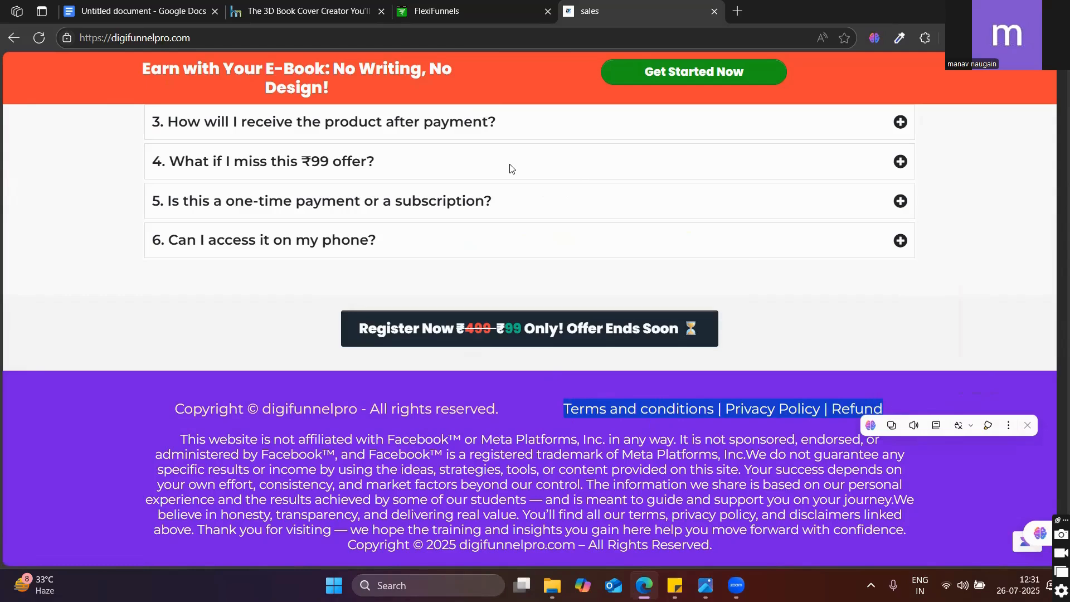
Step: Return to the FlexiFunnels sales page editor and leave it for the project page, discarding the unsaved changes
key(ctrl+shift+Tab)
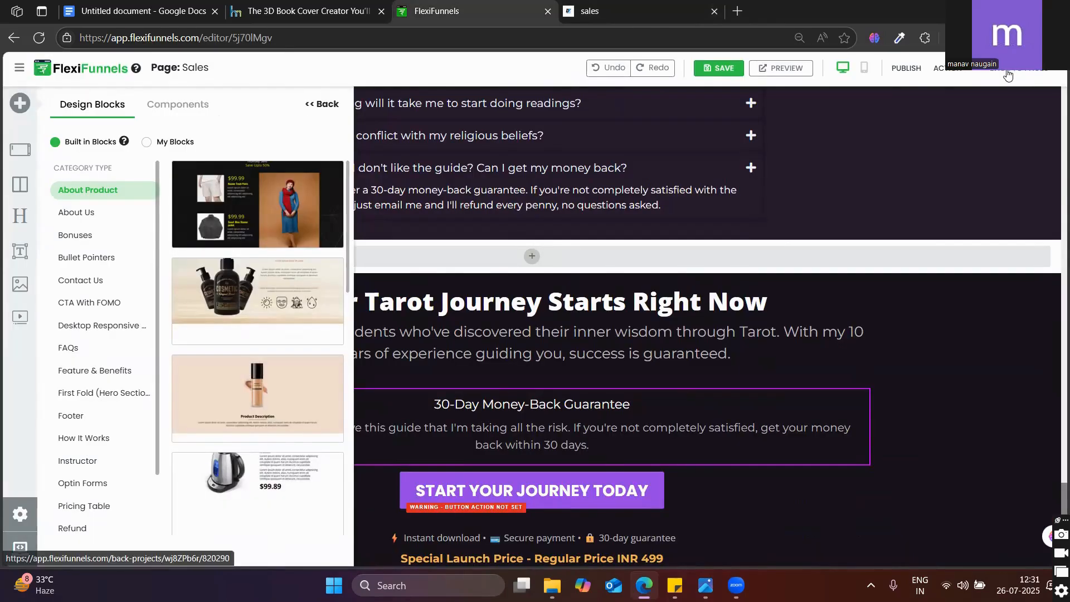
click(1007, 72)
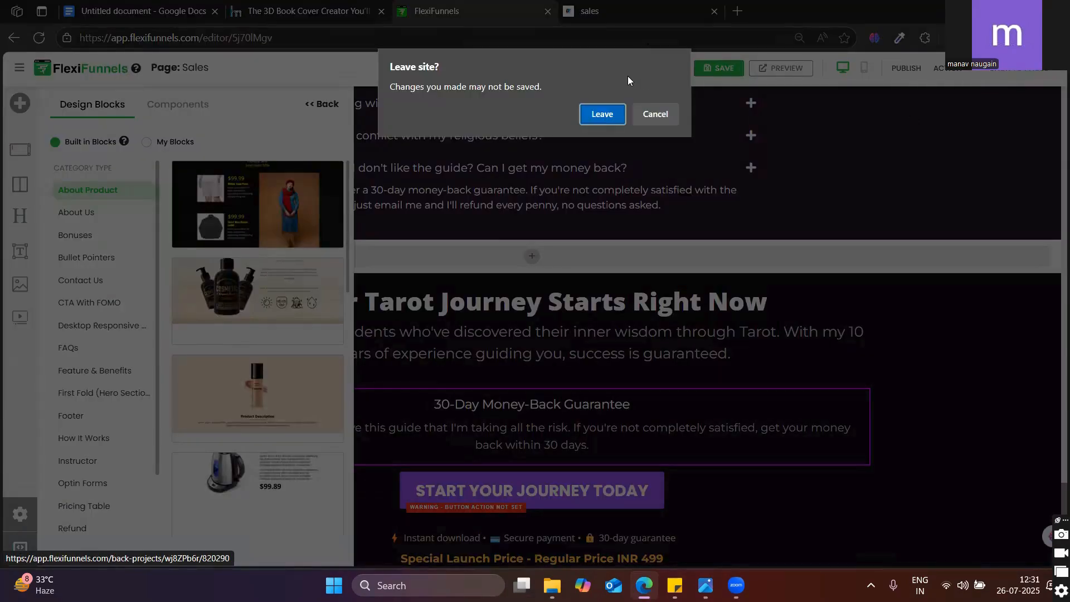
key(Return)
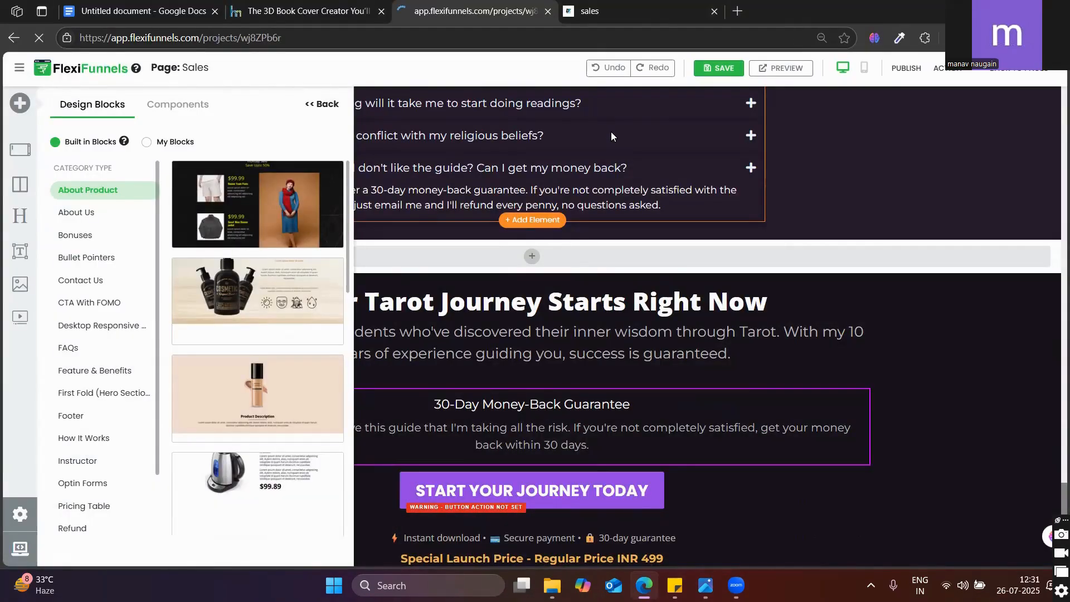